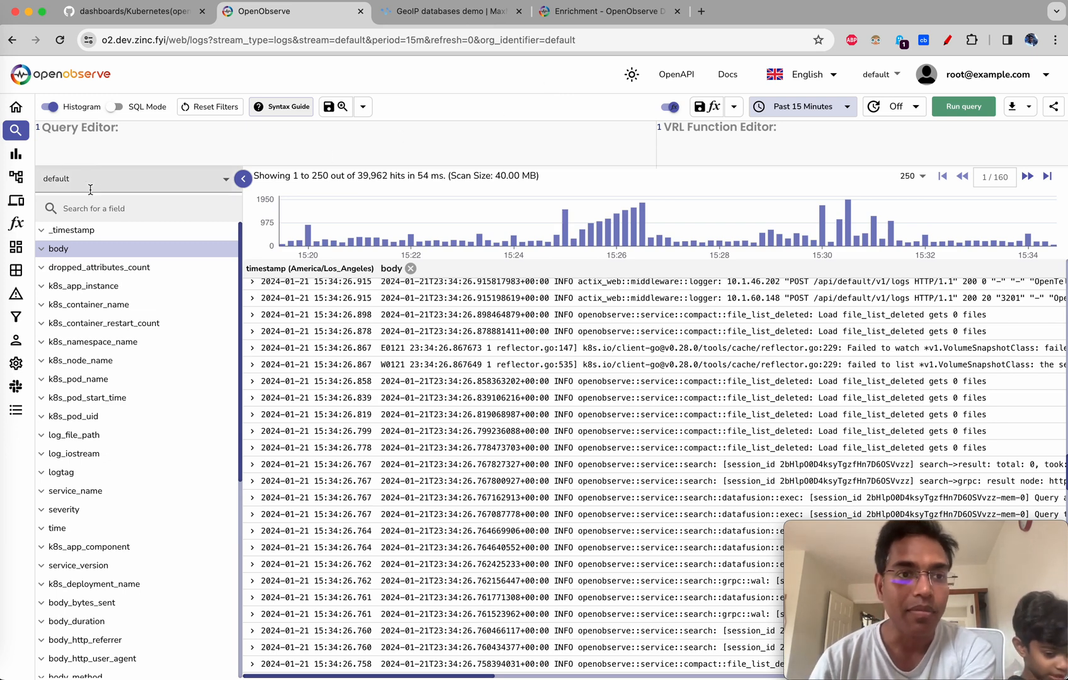
Delete the geo1 and dash1 dashboards from the Default folder
mouse_move(39, 201)
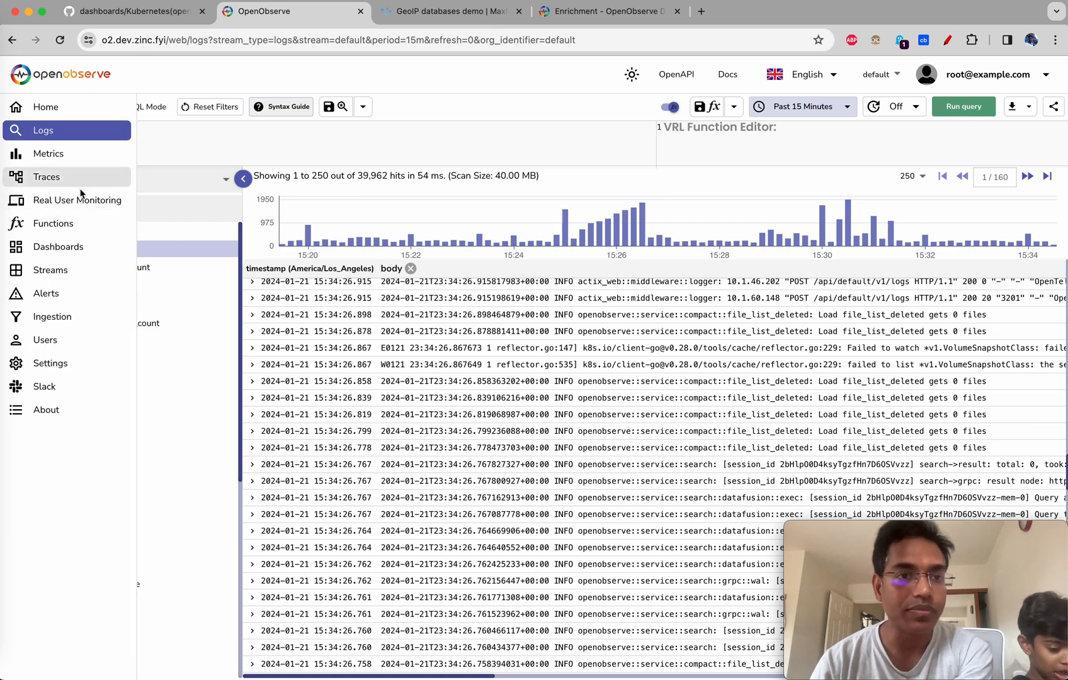
left_click(80, 247)
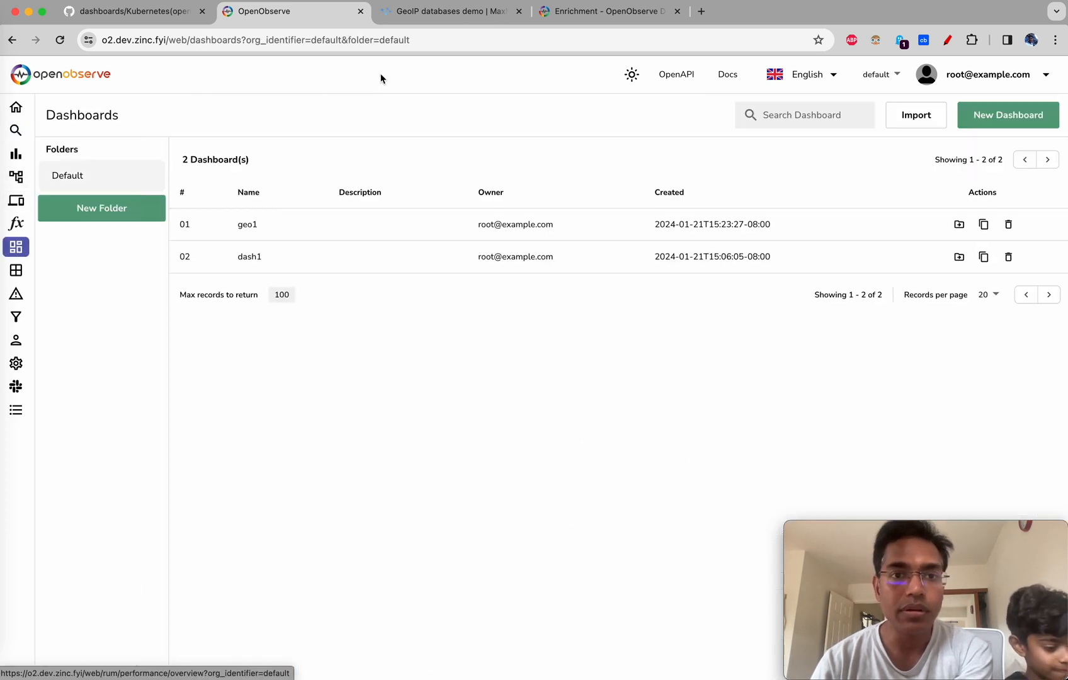
left_click(1009, 224)
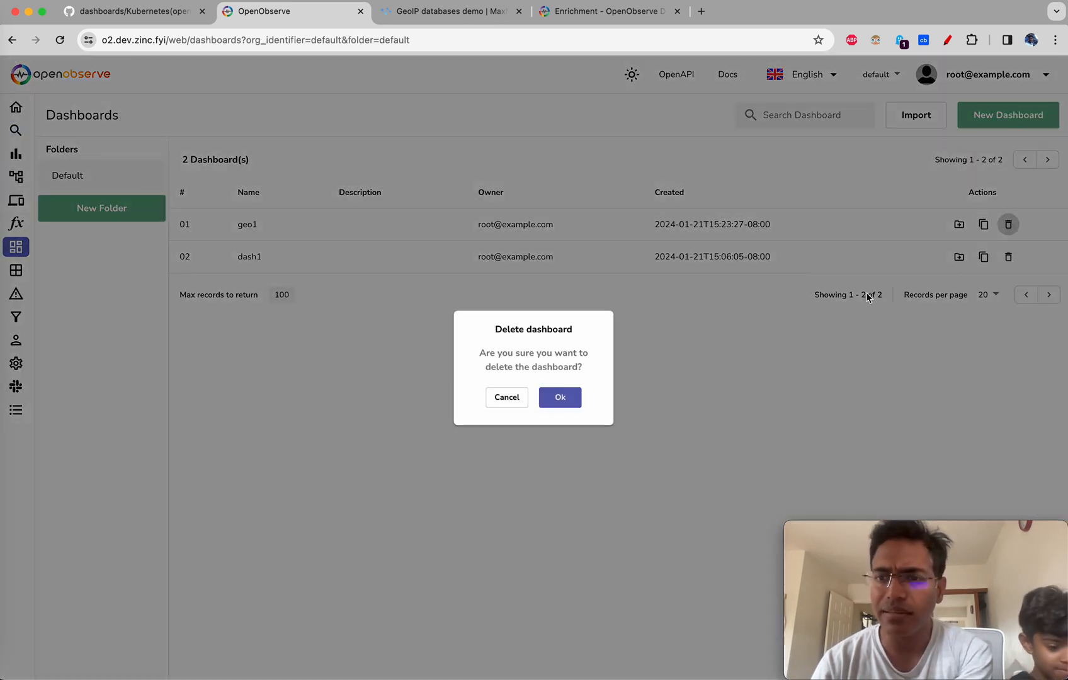
left_click(574, 400)
left_click(1008, 224)
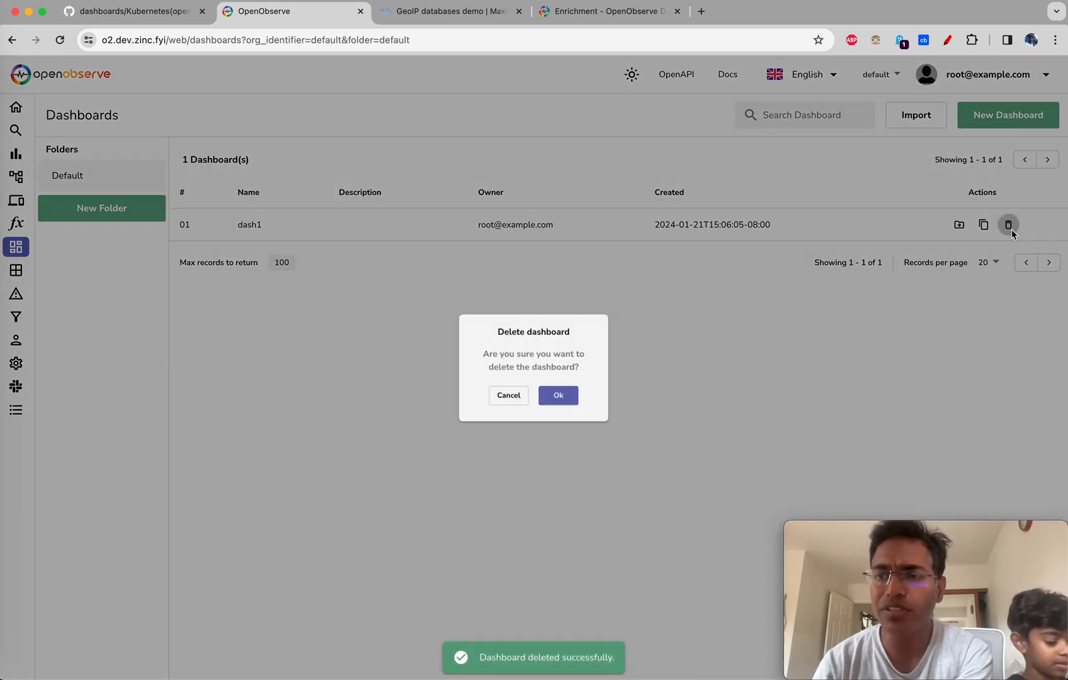
left_click(568, 404)
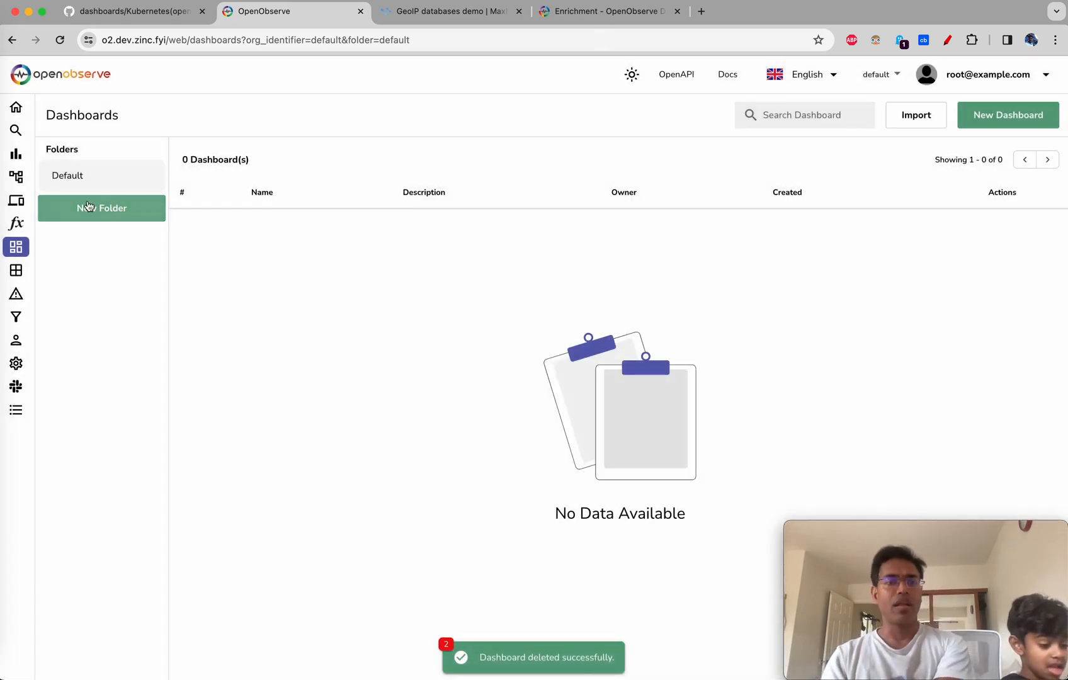
List the log streams and examine the default stream's document count
mouse_move(38, 273)
left_click(74, 274)
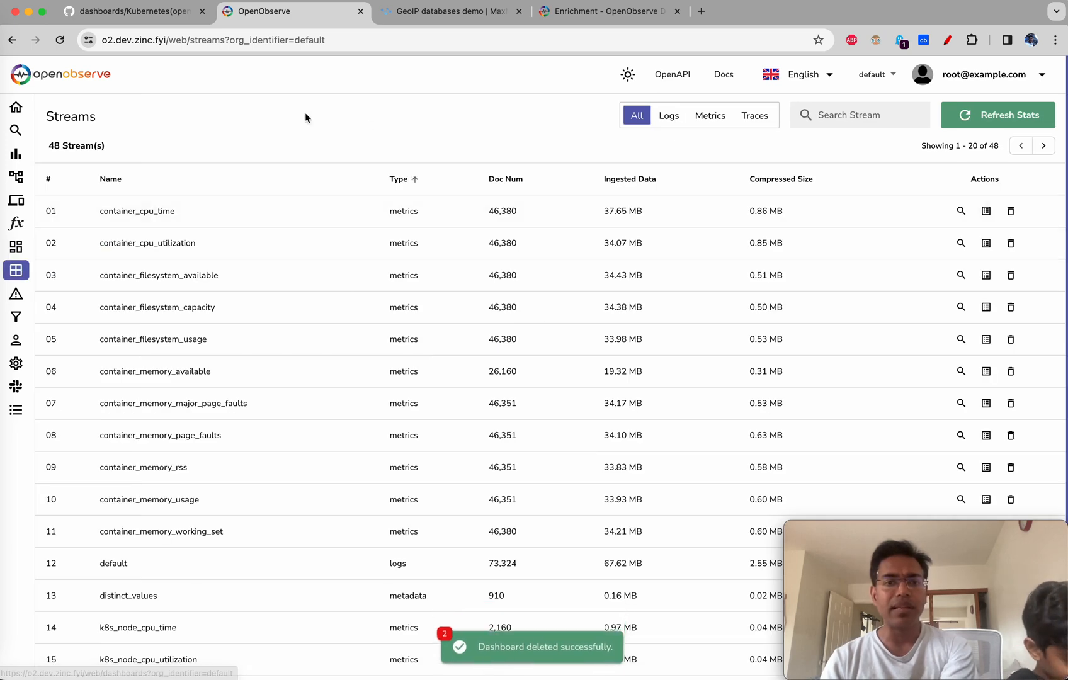
left_click(669, 116)
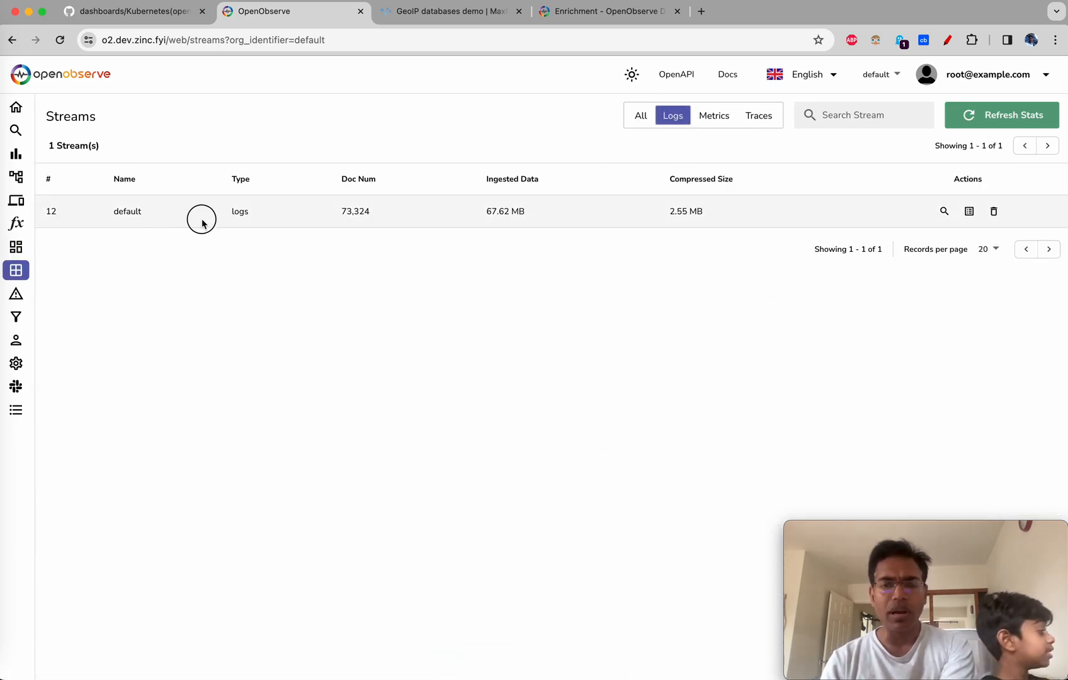
left_click_drag(200, 220, 430, 221)
left_click(524, 304)
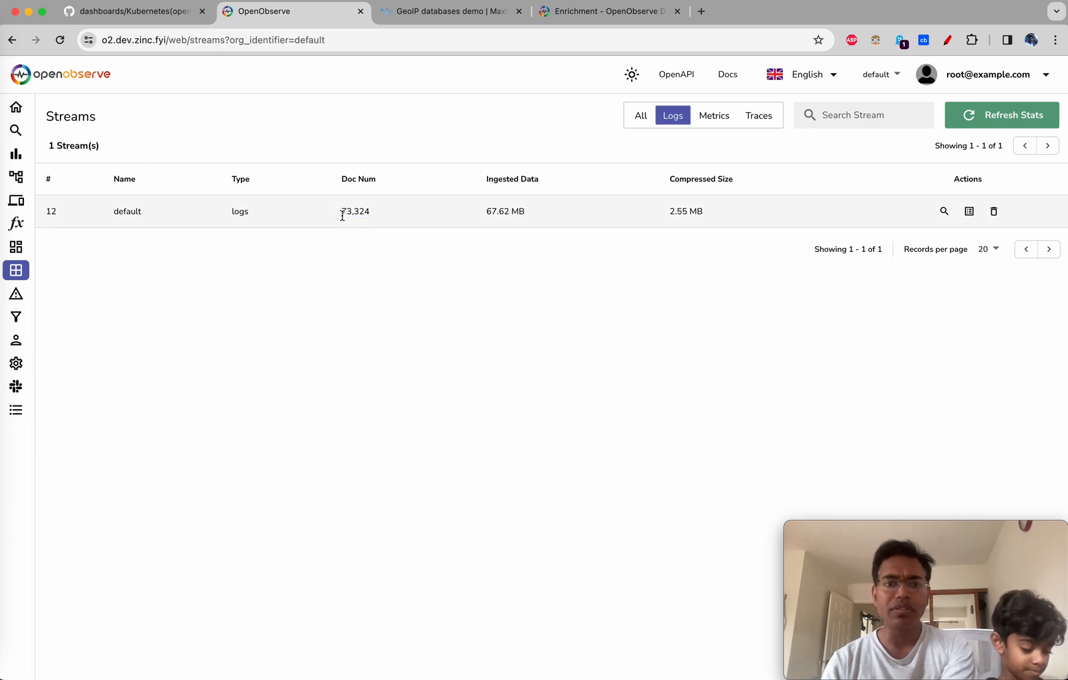
left_click_drag(339, 213, 418, 216)
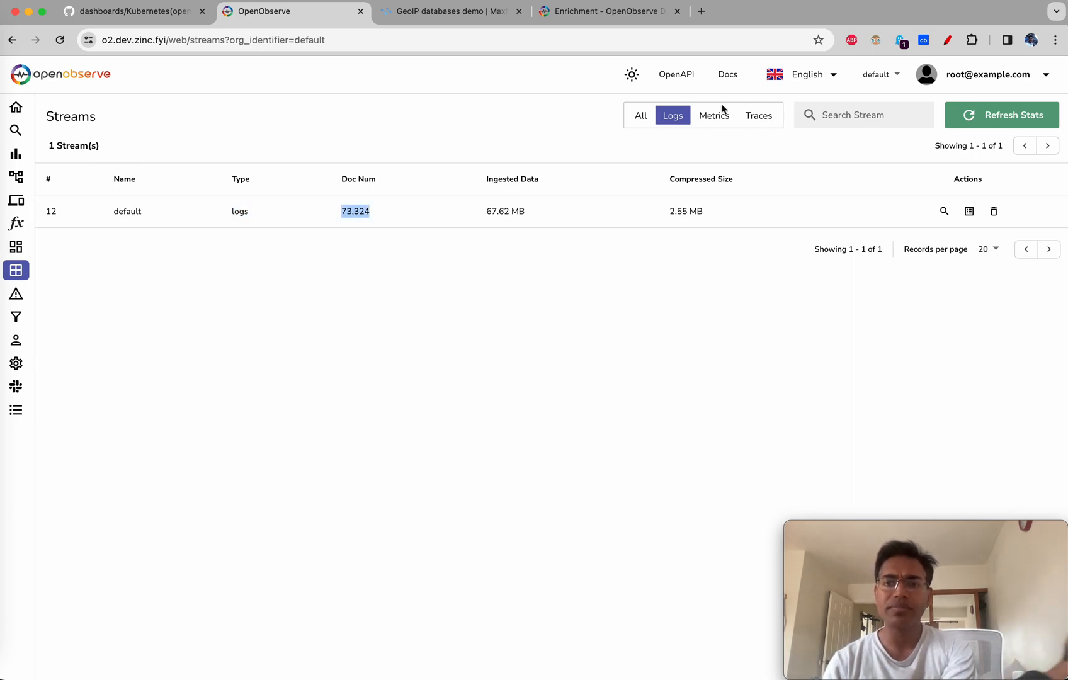
Review the metrics and traces streams, and return to the list of all stream types
left_click(722, 124)
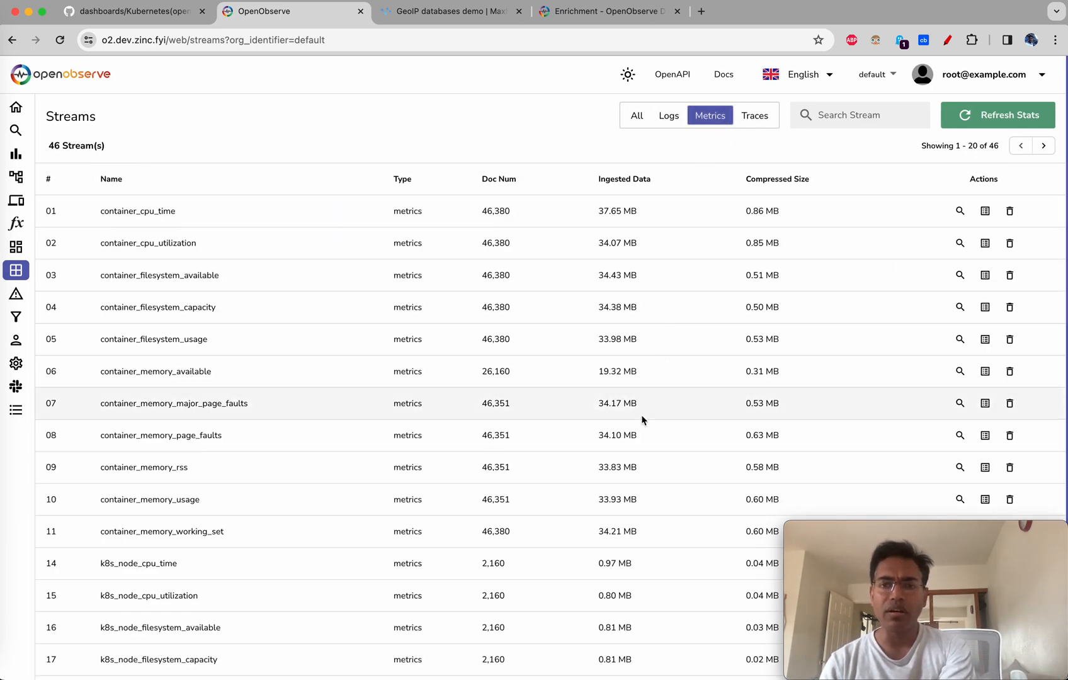
scroll(641, 419, "down", 4)
scroll(641, 419, "up", 4)
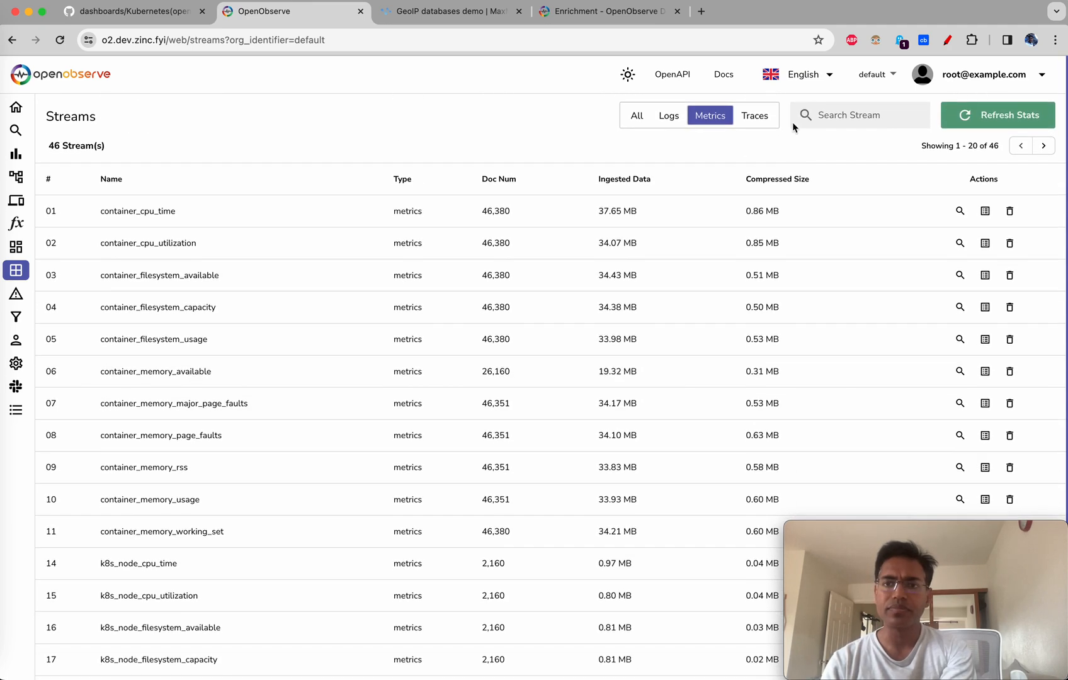
left_click(760, 119)
left_click(640, 116)
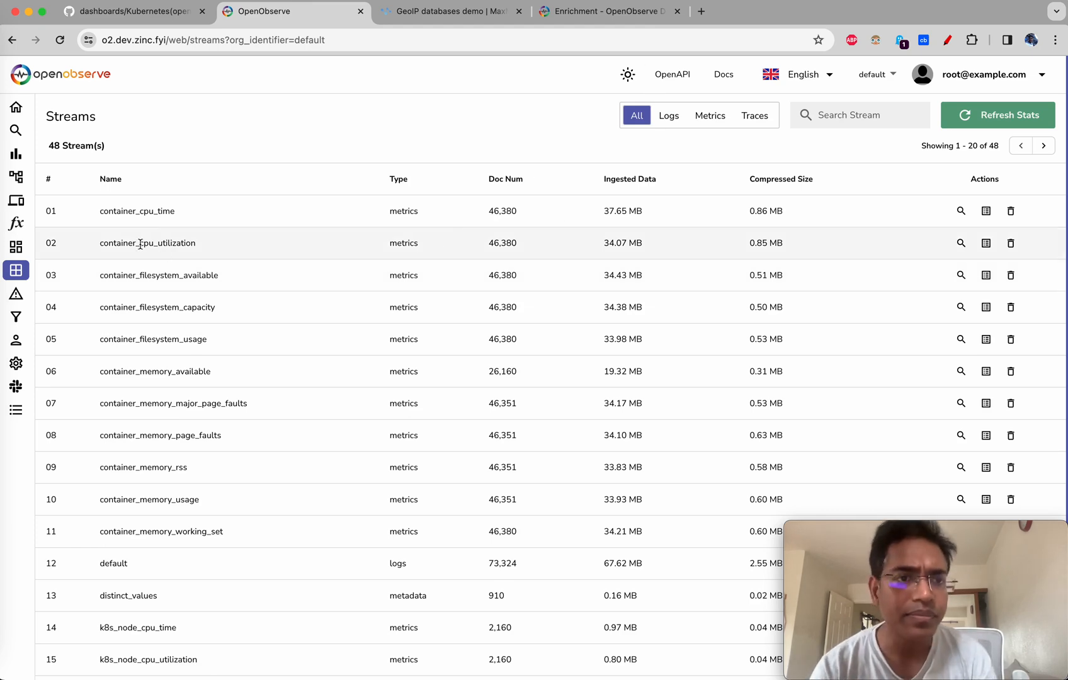
Check the log records of the default stream and return to the dashboards list
mouse_move(37, 170)
left_click(44, 131)
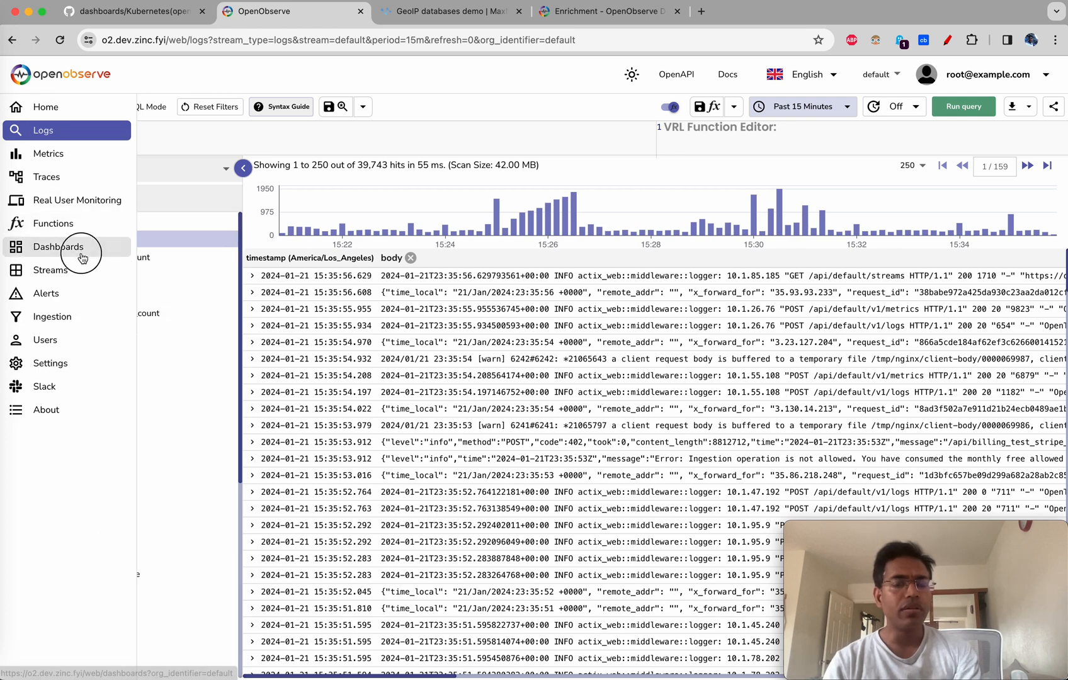
left_click(79, 248)
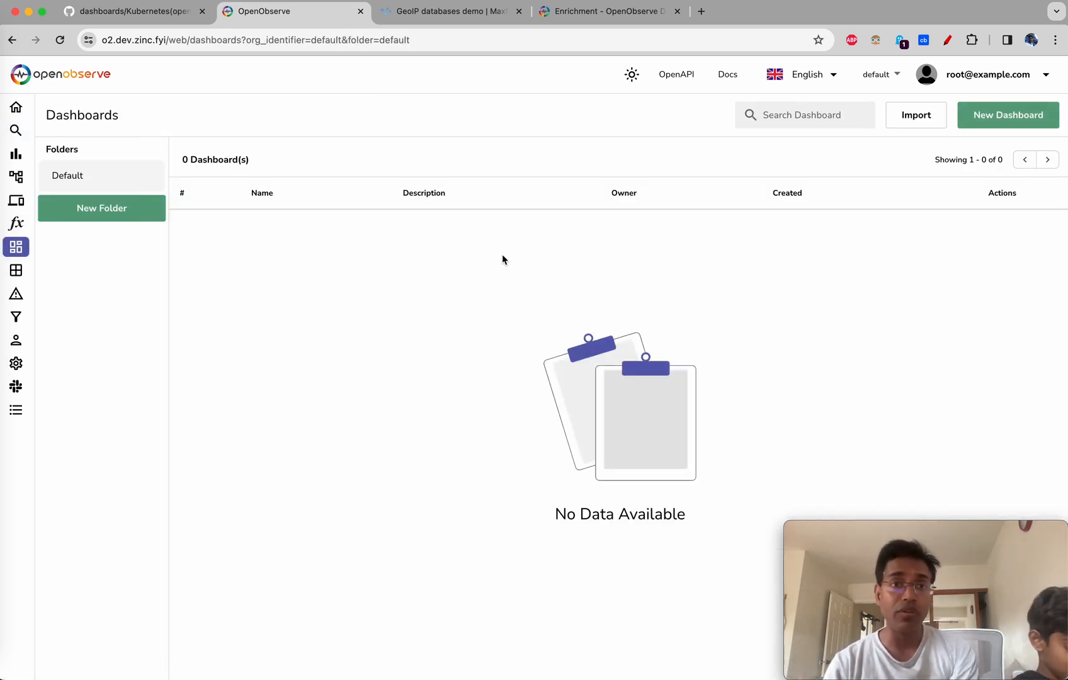
Review the Kubernetes ingestion instructions, from installing cert-manager to what the OpenObserve collector gathers and its auto-instrumentation annotations
mouse_move(83, 212)
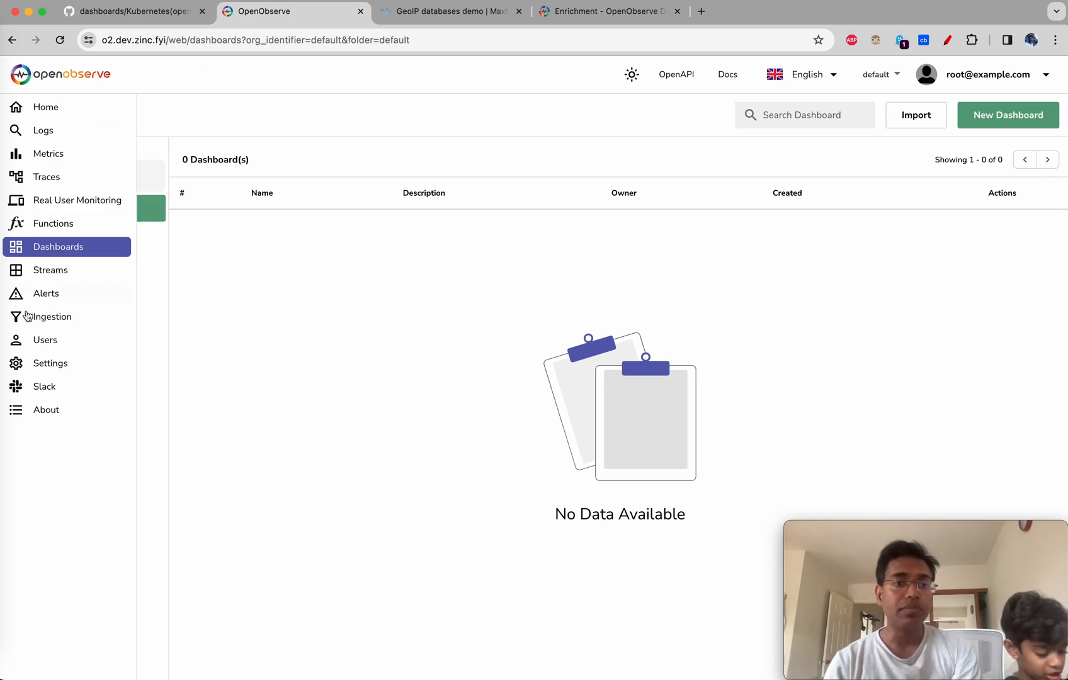
left_click(78, 317)
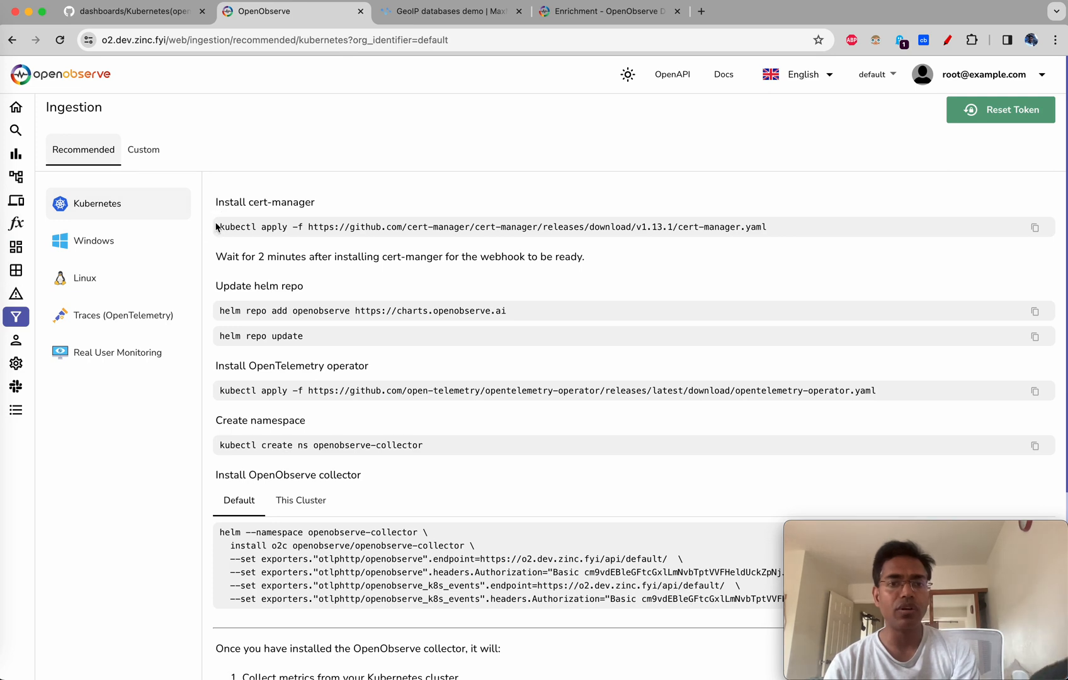
left_click_drag(216, 227, 405, 369)
left_click(449, 308)
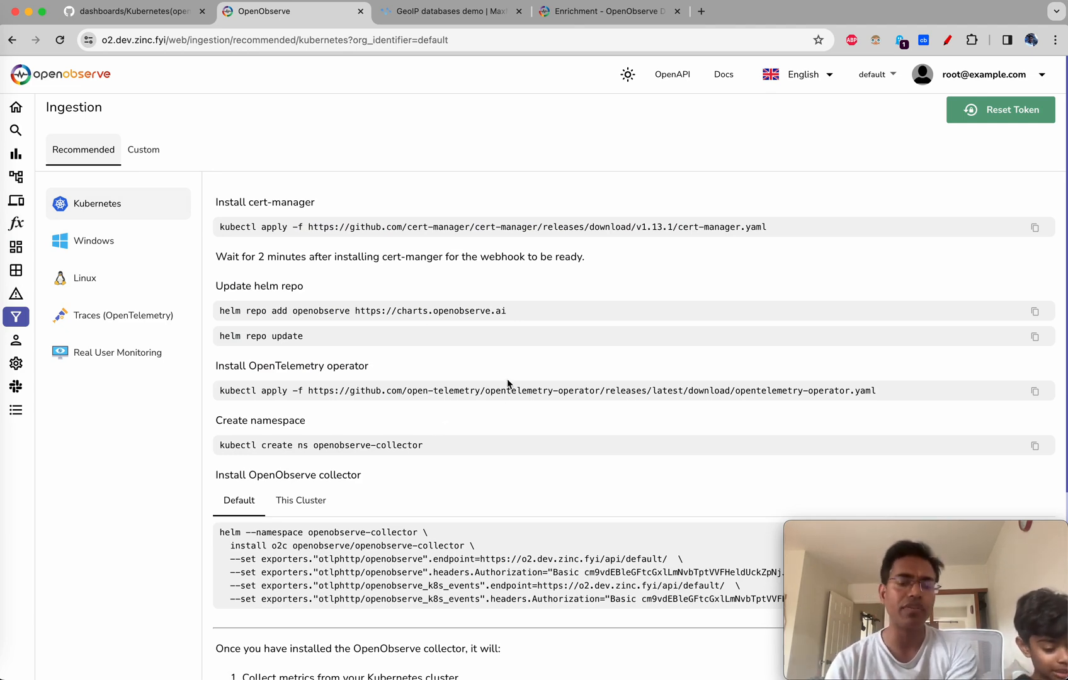
scroll(508, 383, "down", 5)
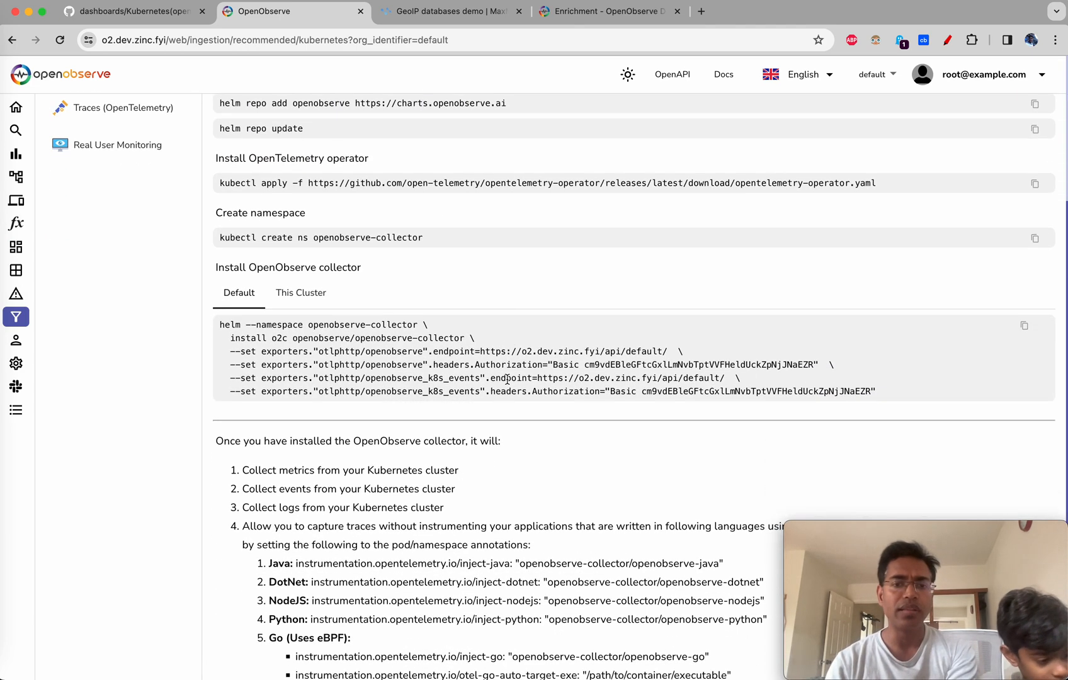
scroll(507, 380, "up", 3)
scroll(508, 379, "down", 3)
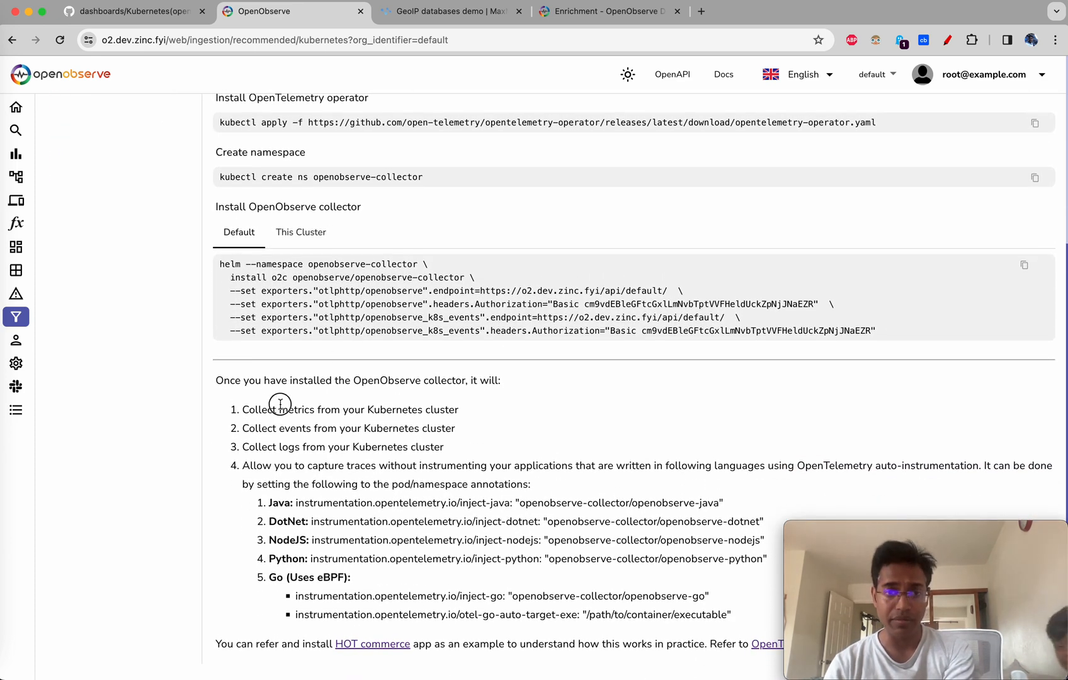
left_click_drag(282, 410, 453, 551)
left_click(552, 600)
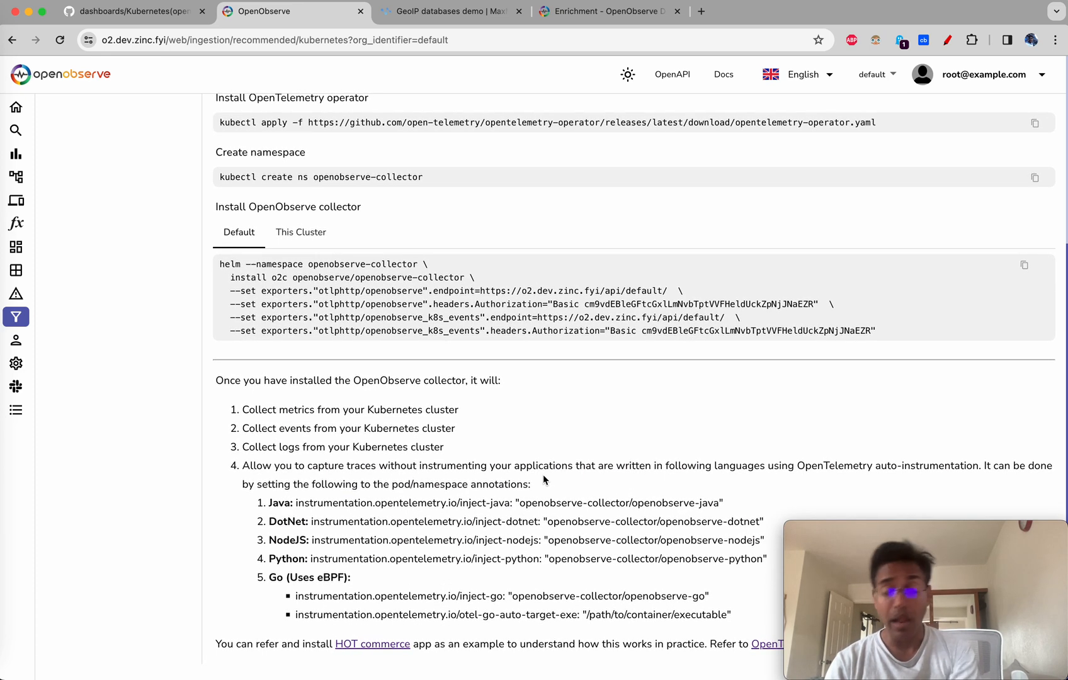
Open the HOT commerce example repository separately, examine its README's microservice architecture and trace visualization, and close it
left_click(381, 644, "super")
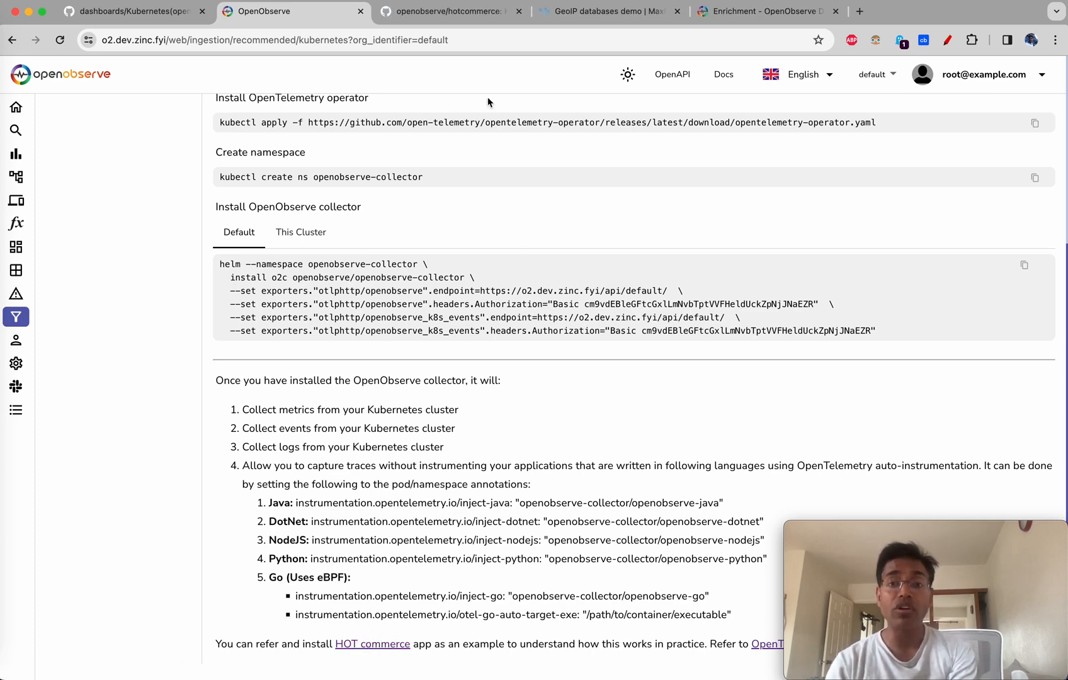
left_click(449, 12)
scroll(395, 579, "down", 3)
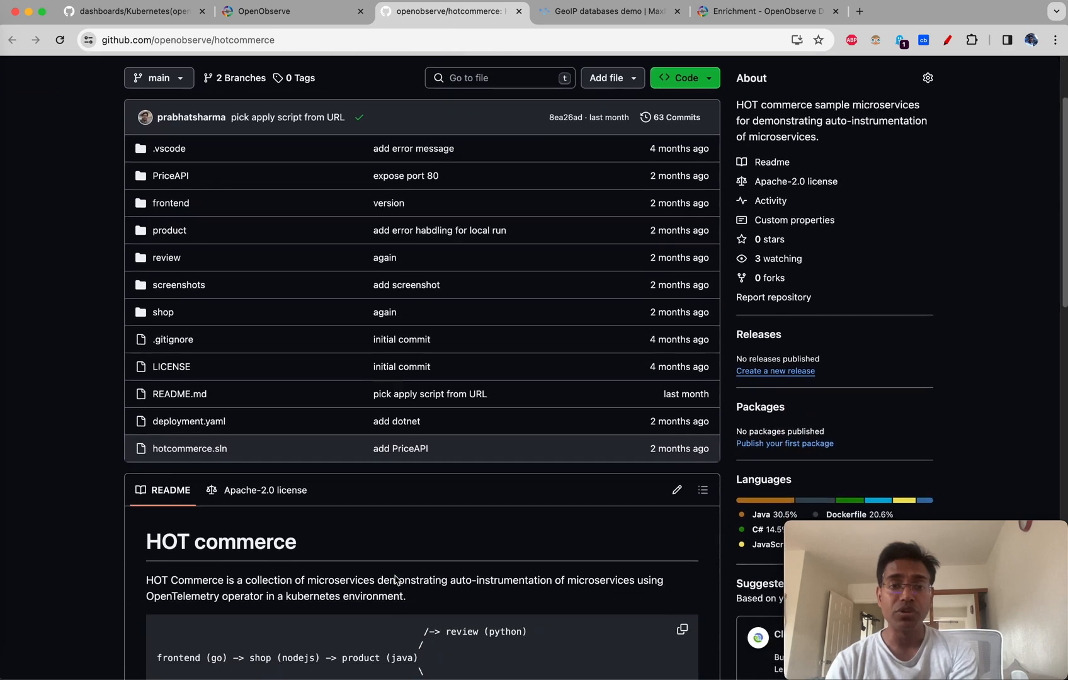
scroll(395, 579, "down", 5)
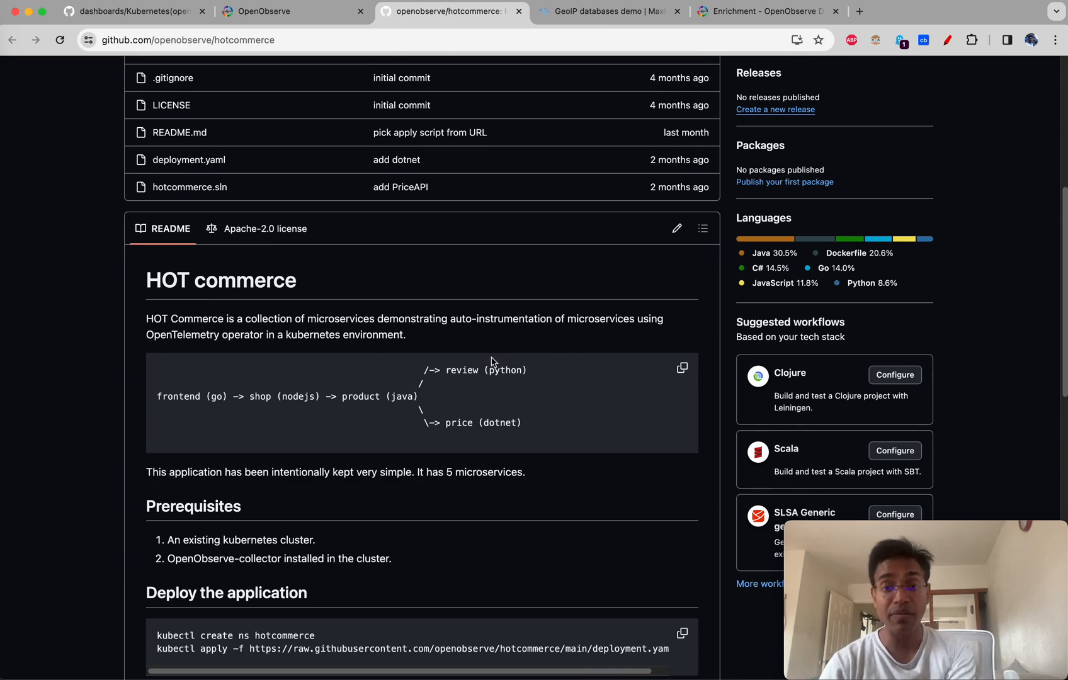
scroll(432, 244, "up", 5)
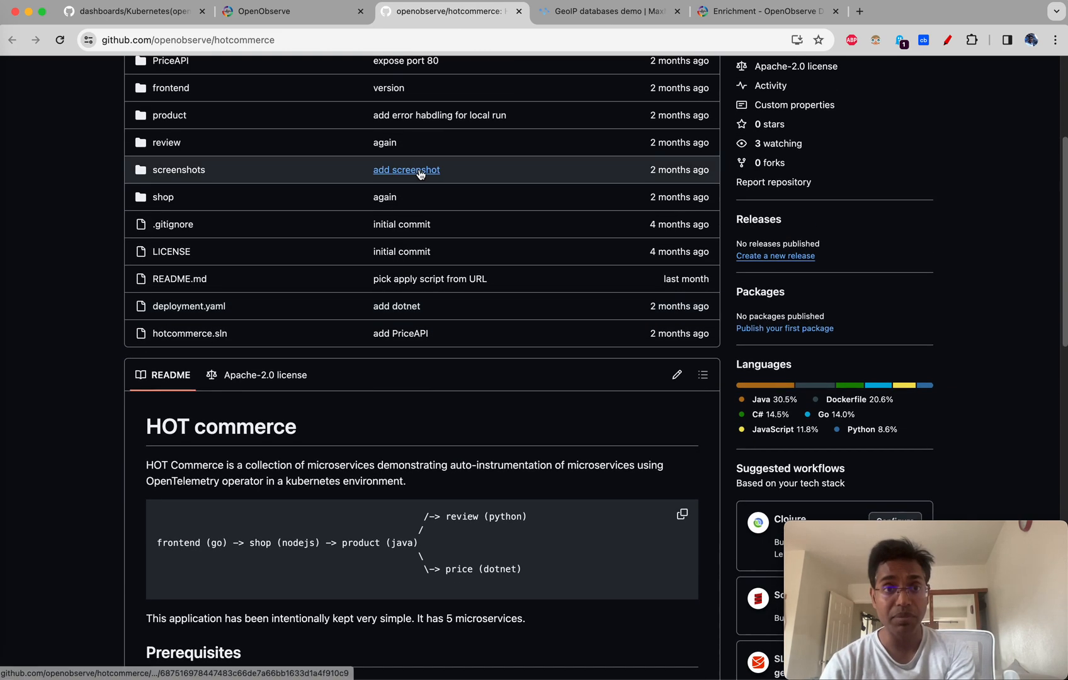
scroll(360, 474, "down", 15)
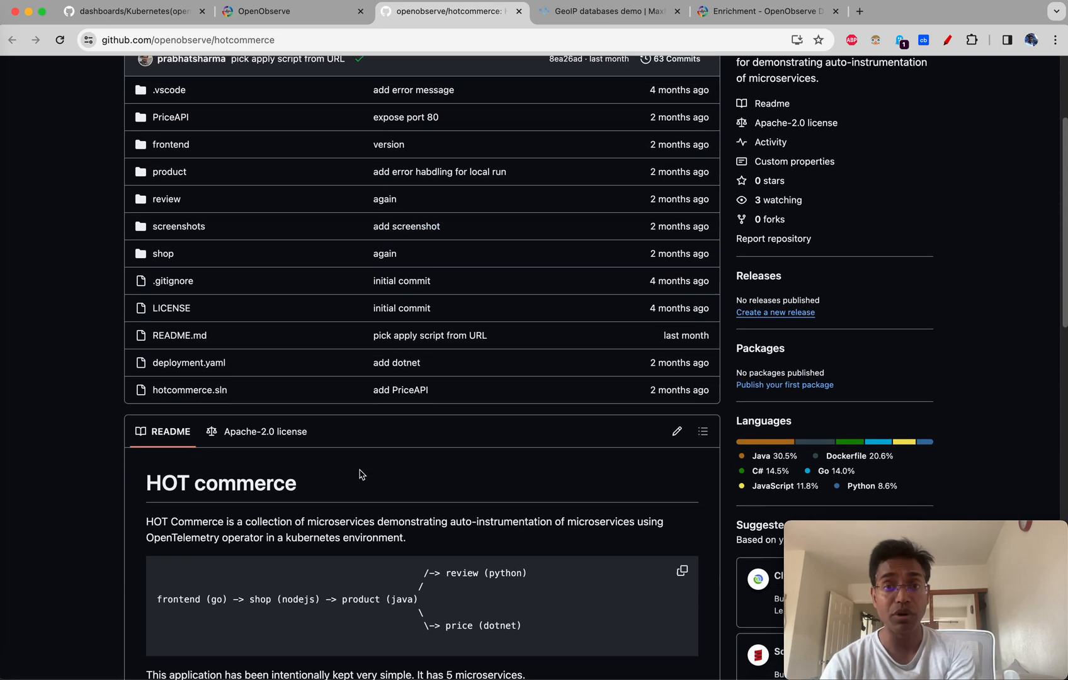
scroll(360, 474, "down", 3)
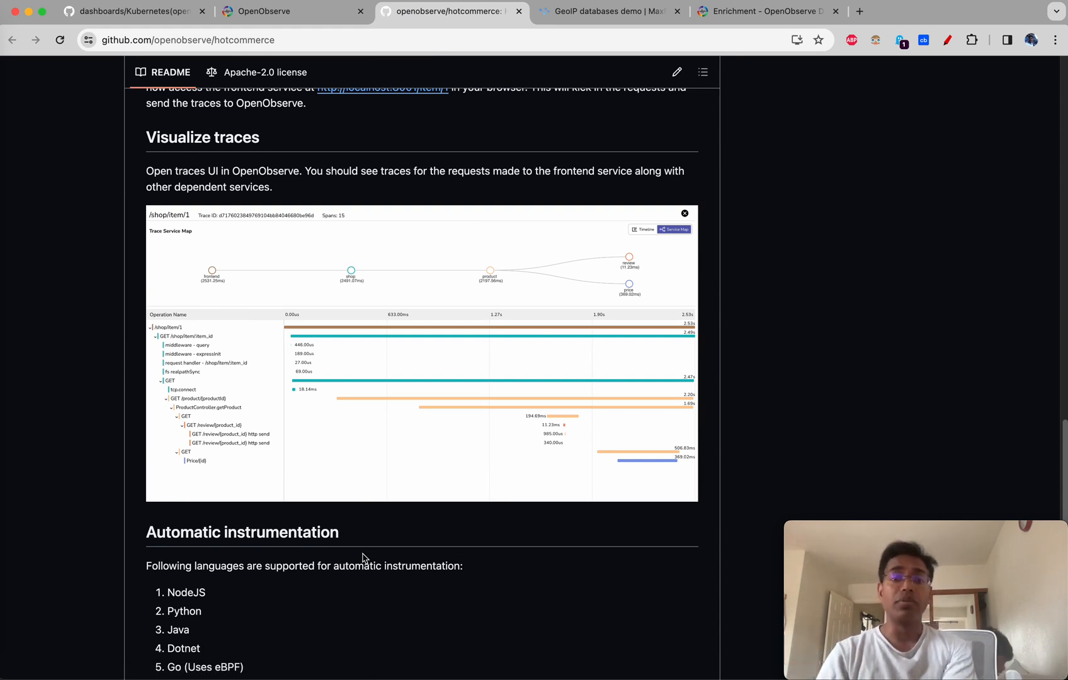
scroll(363, 558, "down", 3)
scroll(363, 558, "up", 5)
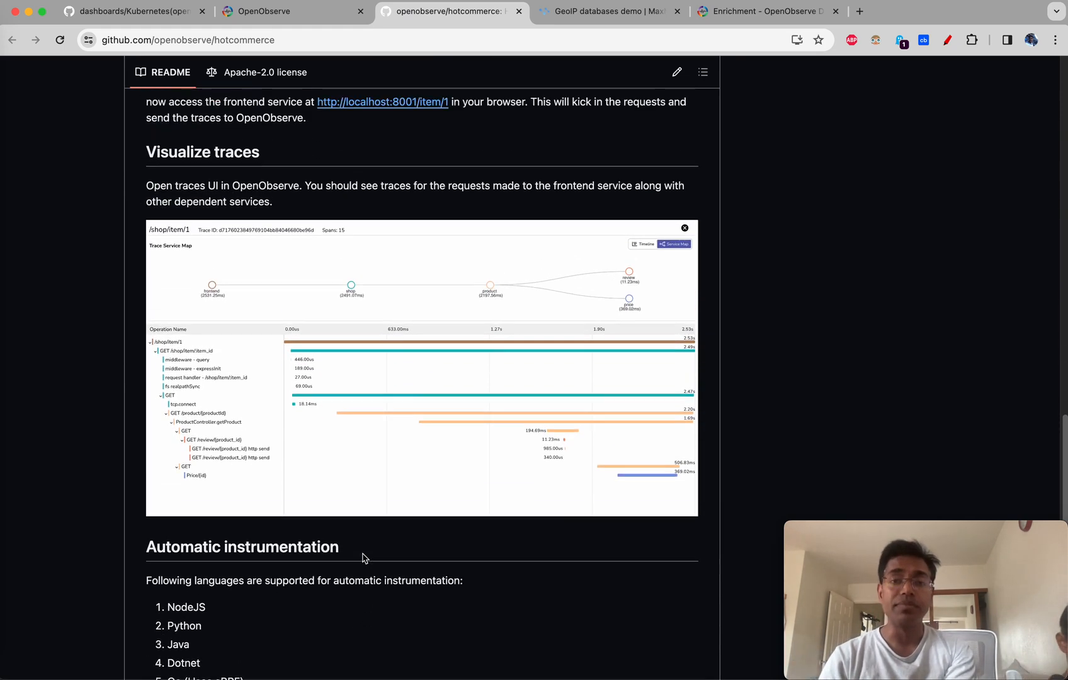
left_click(518, 10)
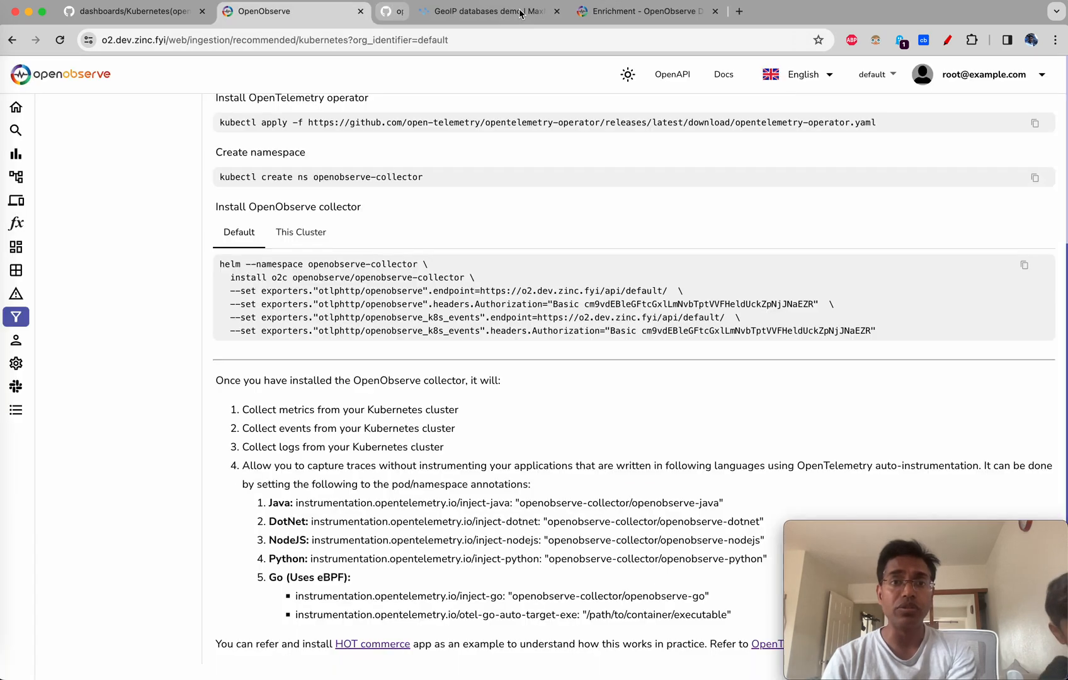
Highlight the Kubernetes setup commands from installing cert-manager through the Install OpenObserve collector heading
scroll(345, 239, "up", 5)
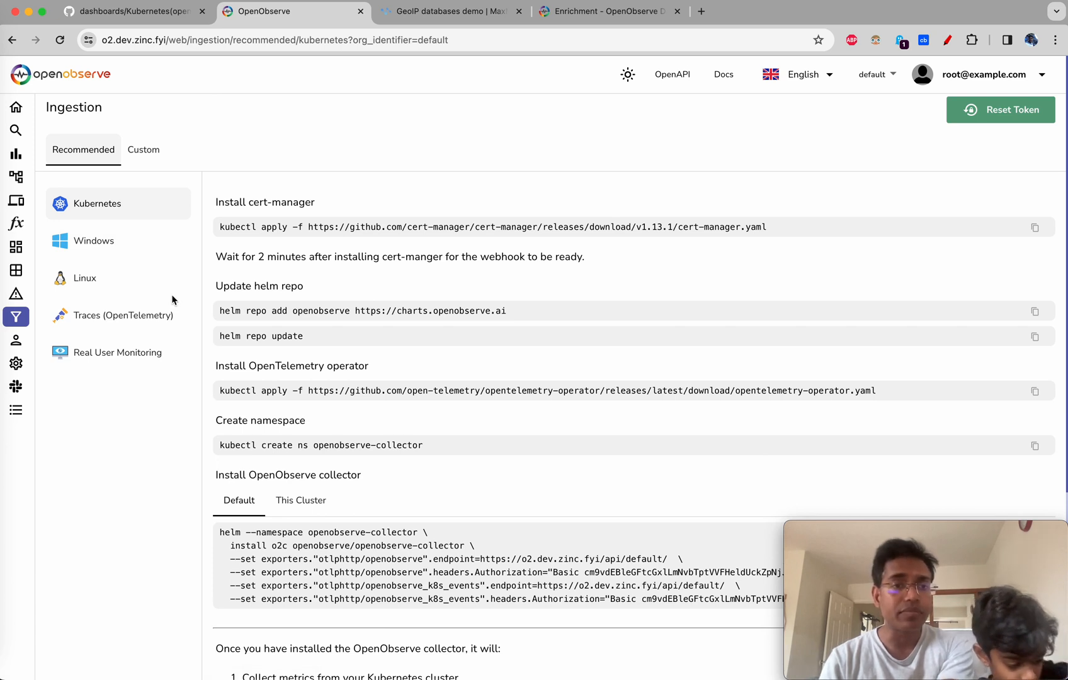
mouse_move(45, 196)
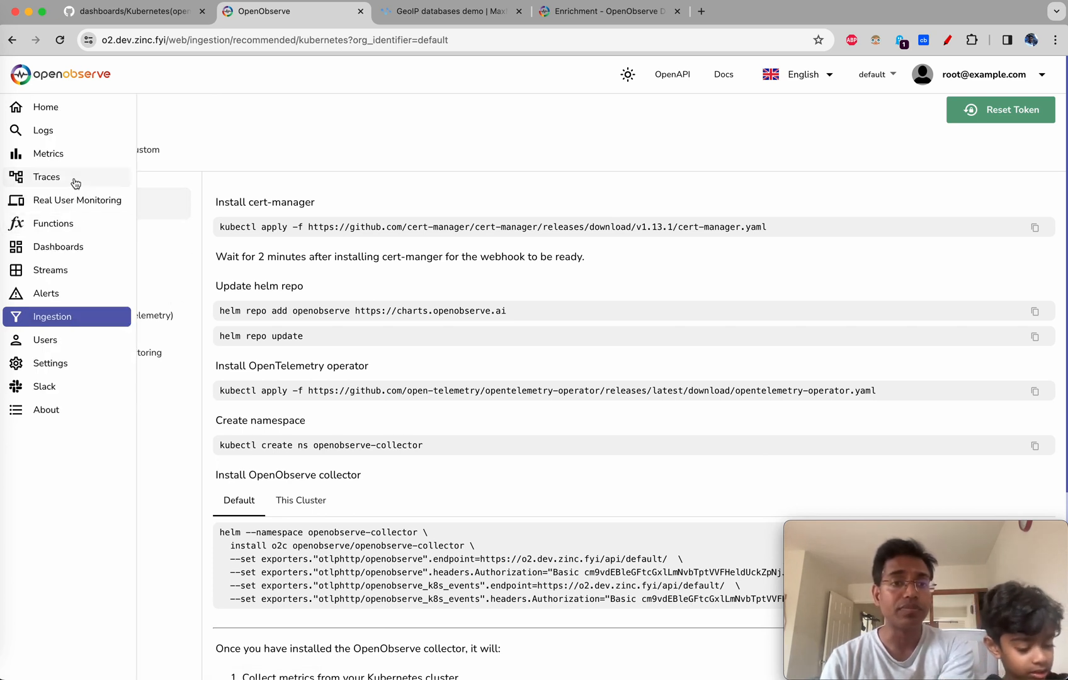
left_click_drag(227, 227, 434, 509)
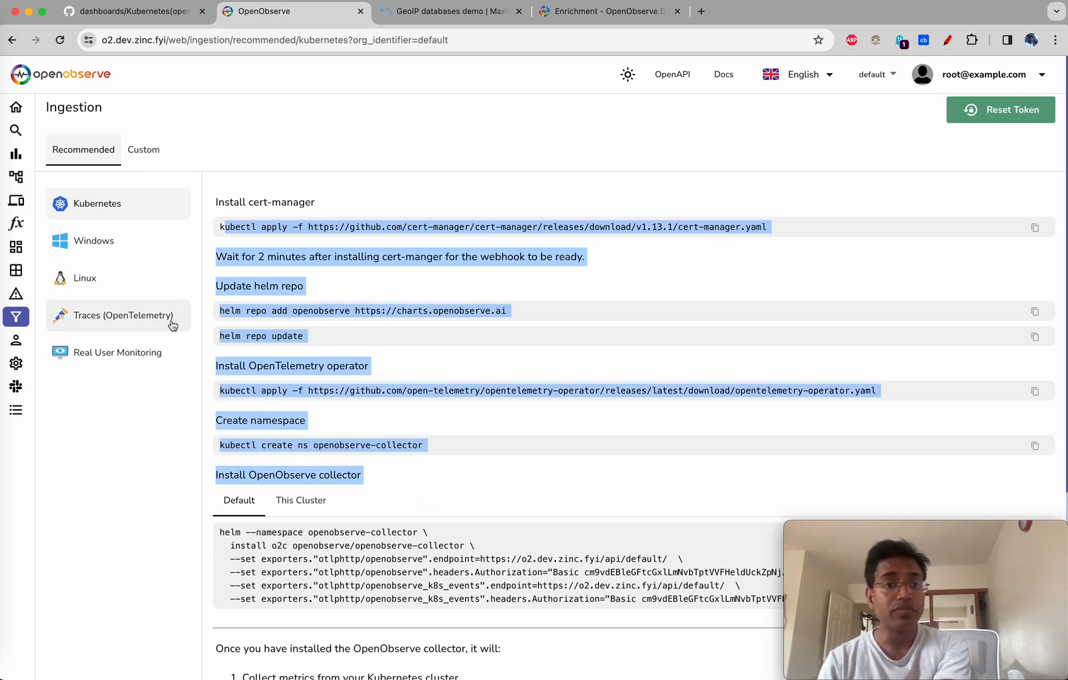
Go to the dashboards list, and on GitHub open the Kubernetes(openobserve-collector) folder of the community dashboards repository, reloading the page
mouse_move(69, 217)
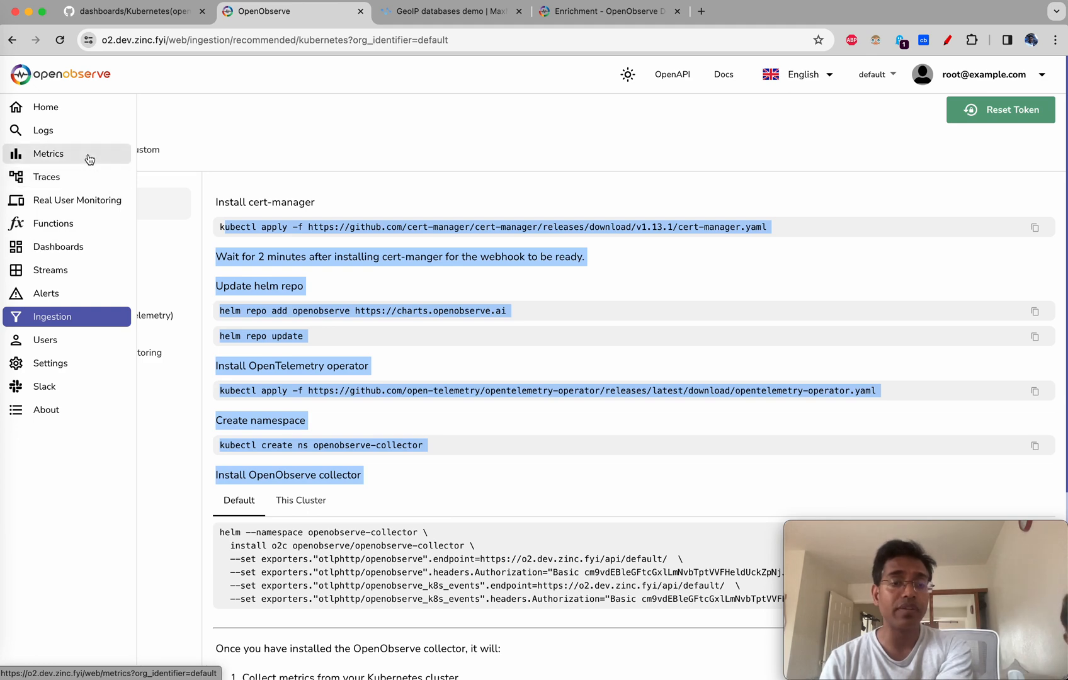
left_click(70, 246)
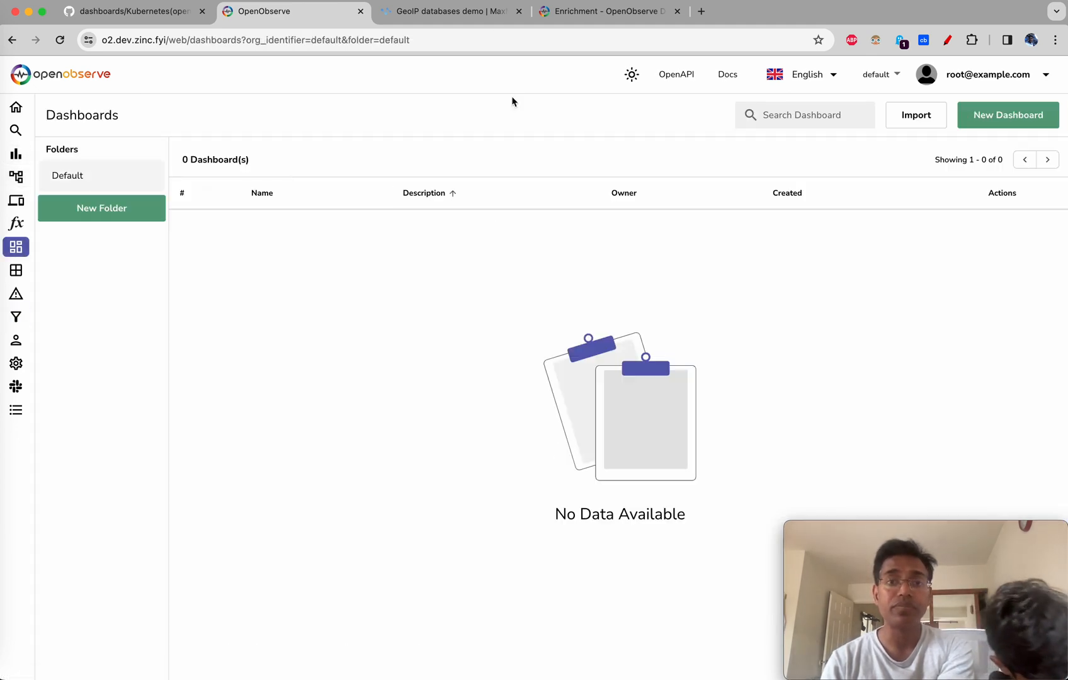
left_click(167, 16)
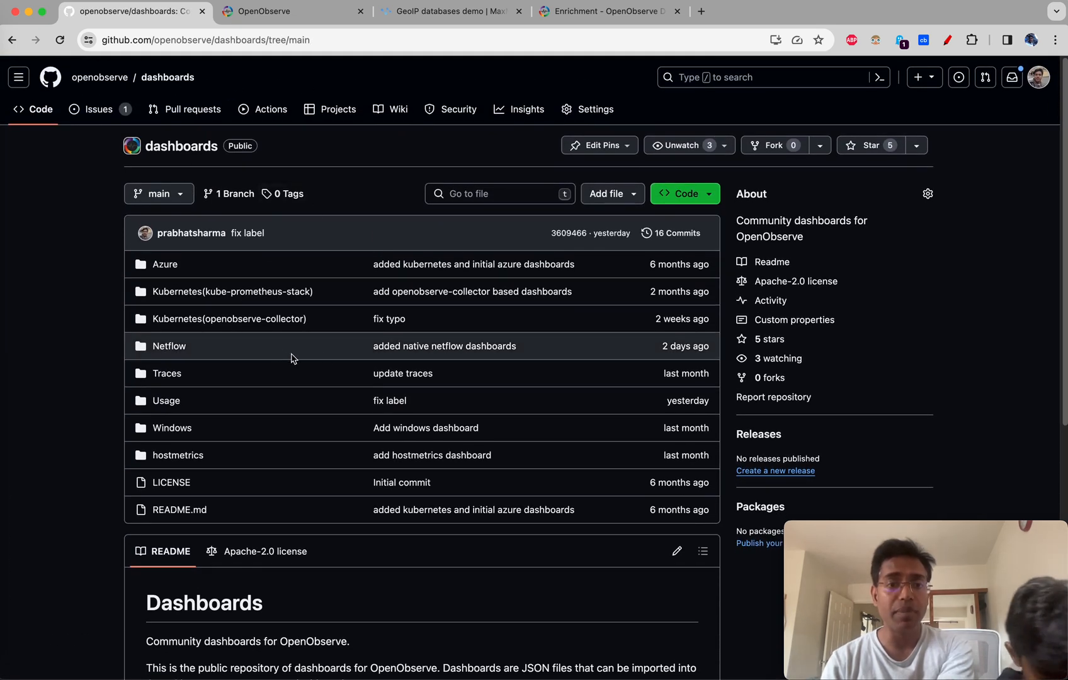
left_click(237, 322)
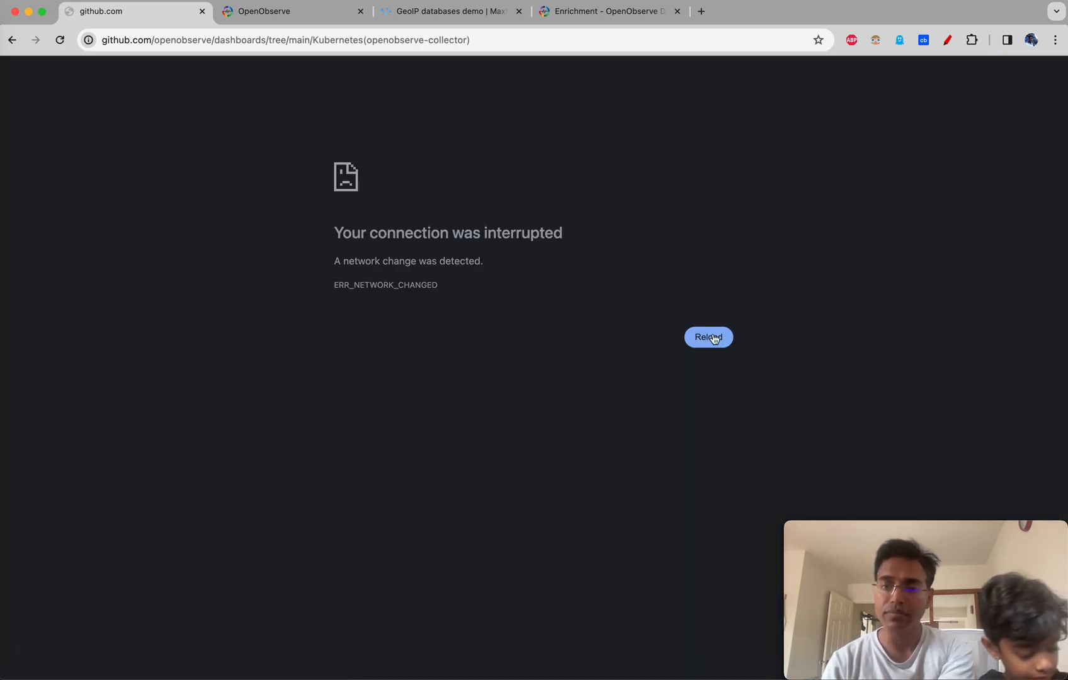
left_click(711, 340)
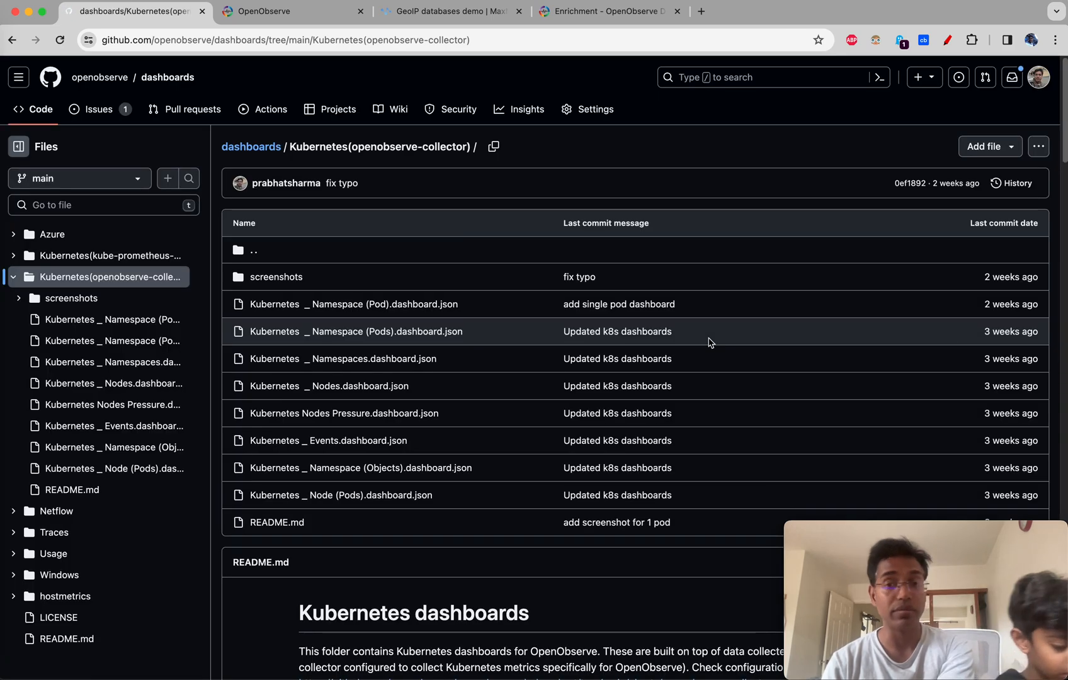
Look through the dashboard previews in the folder's README and open the Kubernetes _ Namespace (Pods).dashboard.json file
scroll(709, 342, "down", 2)
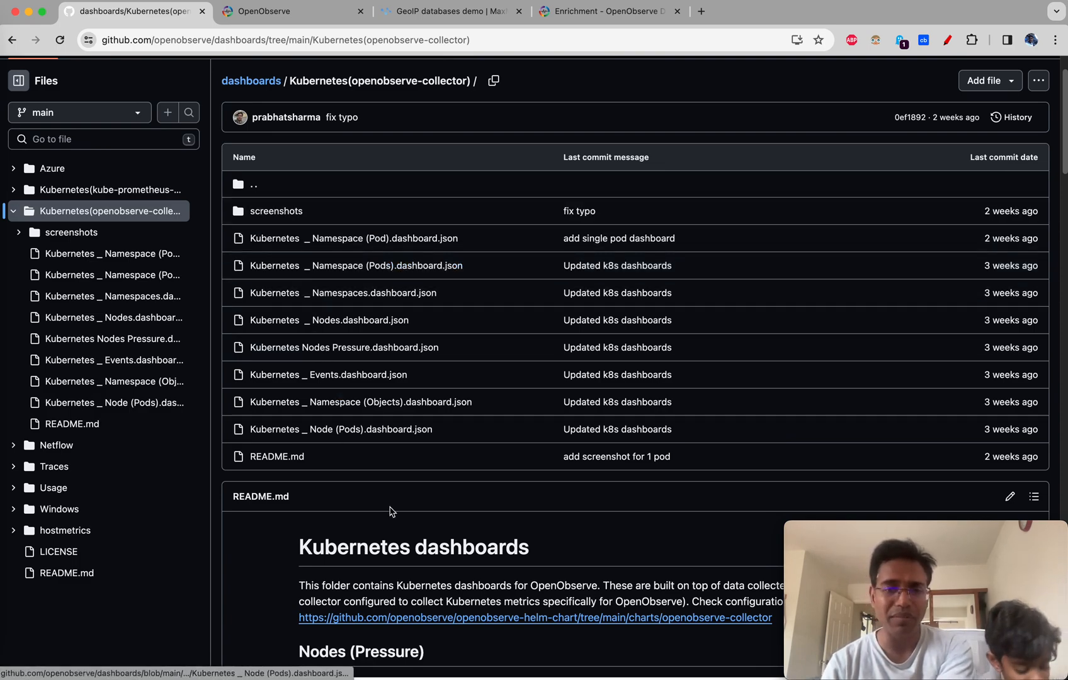
scroll(390, 509, "down", 8)
scroll(391, 512, "down", 20)
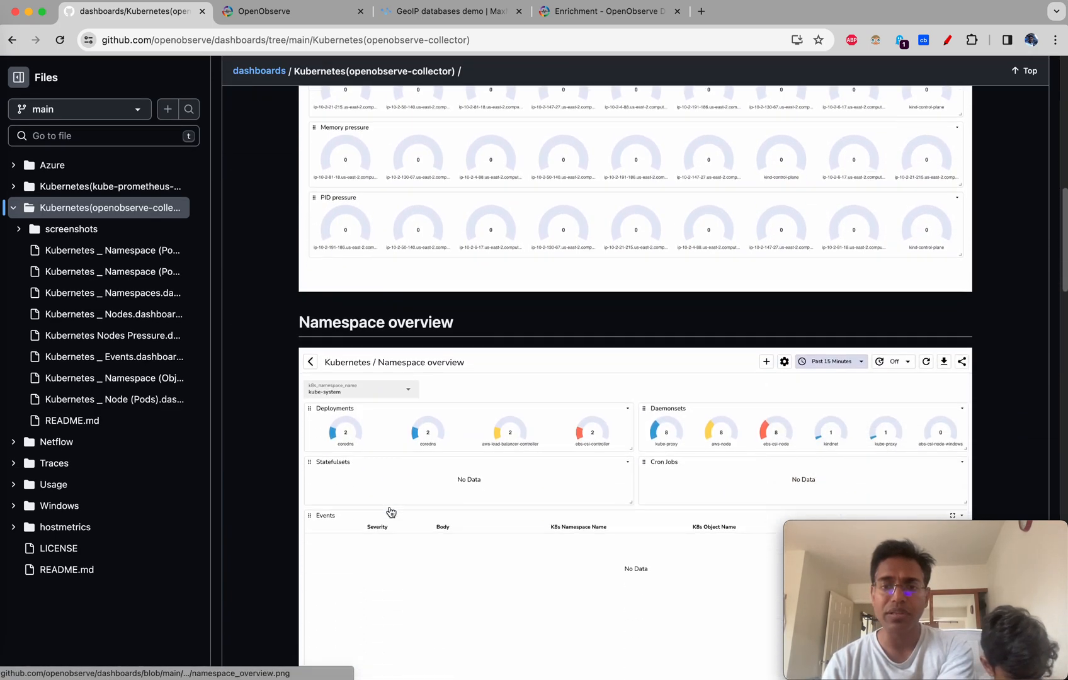
scroll(390, 512, "down", 20)
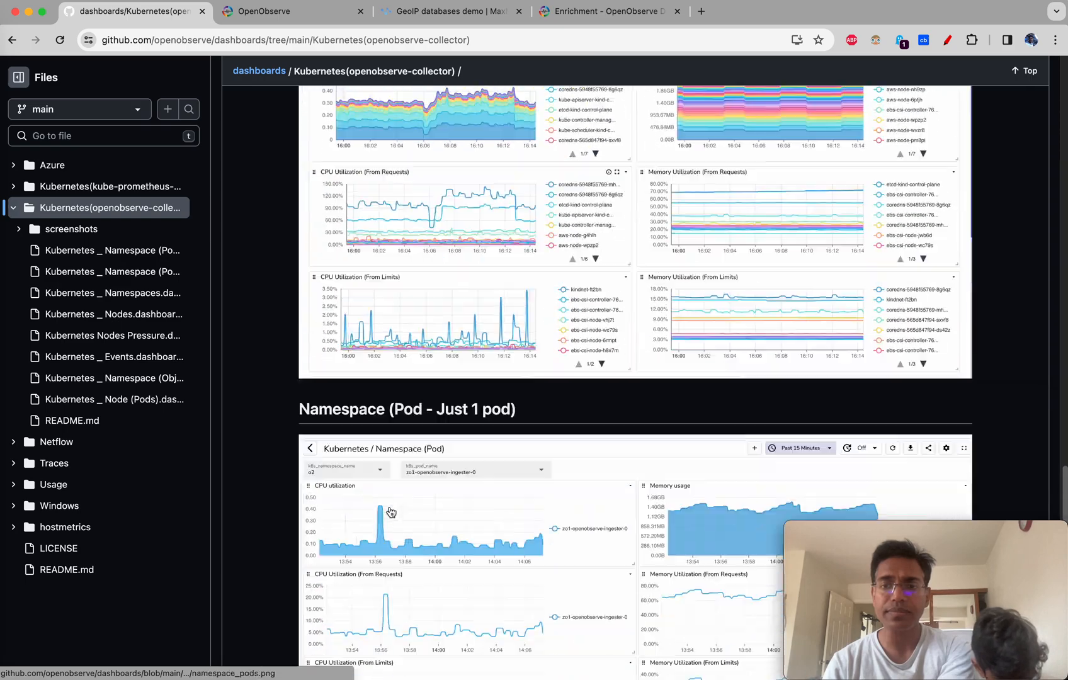
scroll(390, 512, "up", 20)
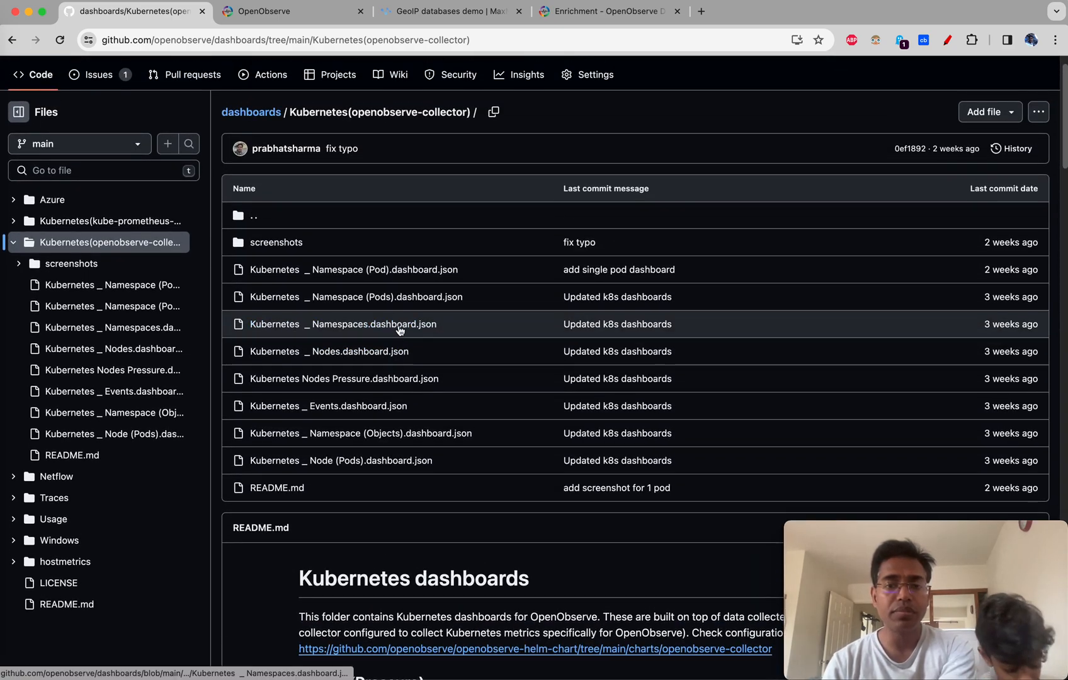
left_click(401, 303)
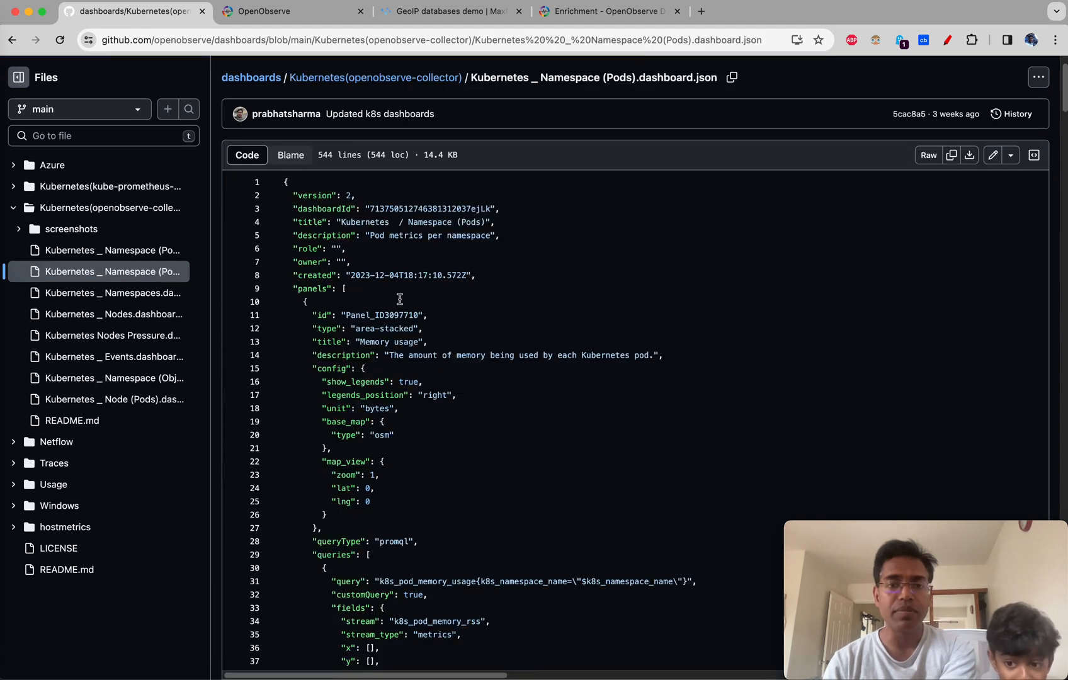
Return to OpenObserve and close the GeoIP databases demo and Enrichment documentation pages
left_click(270, 12)
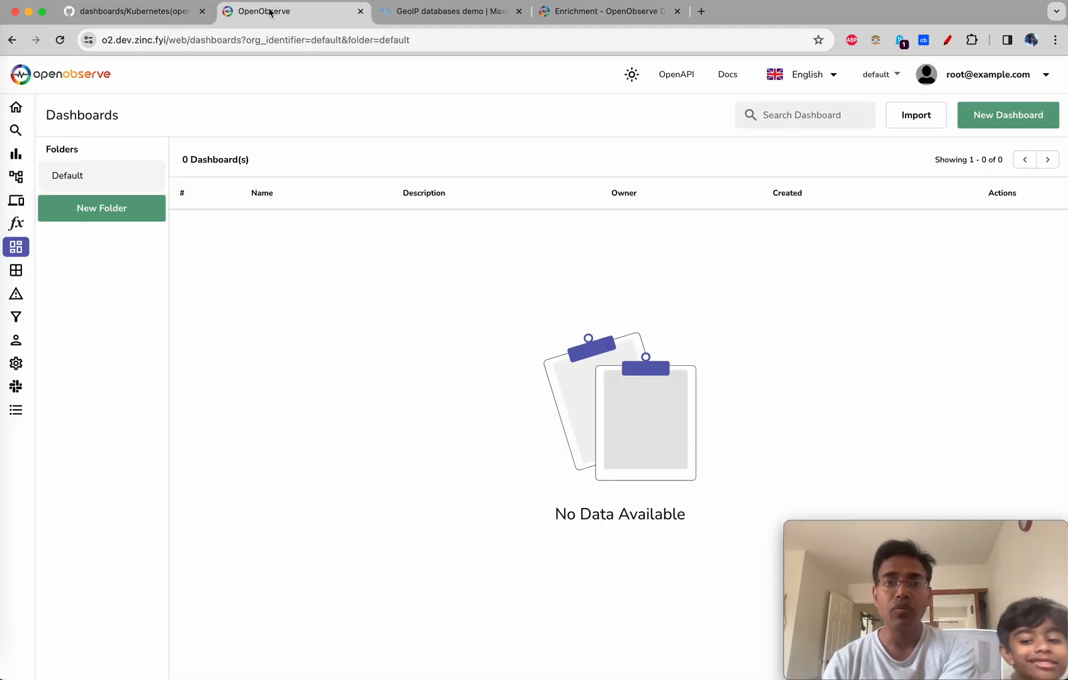
left_click(519, 12)
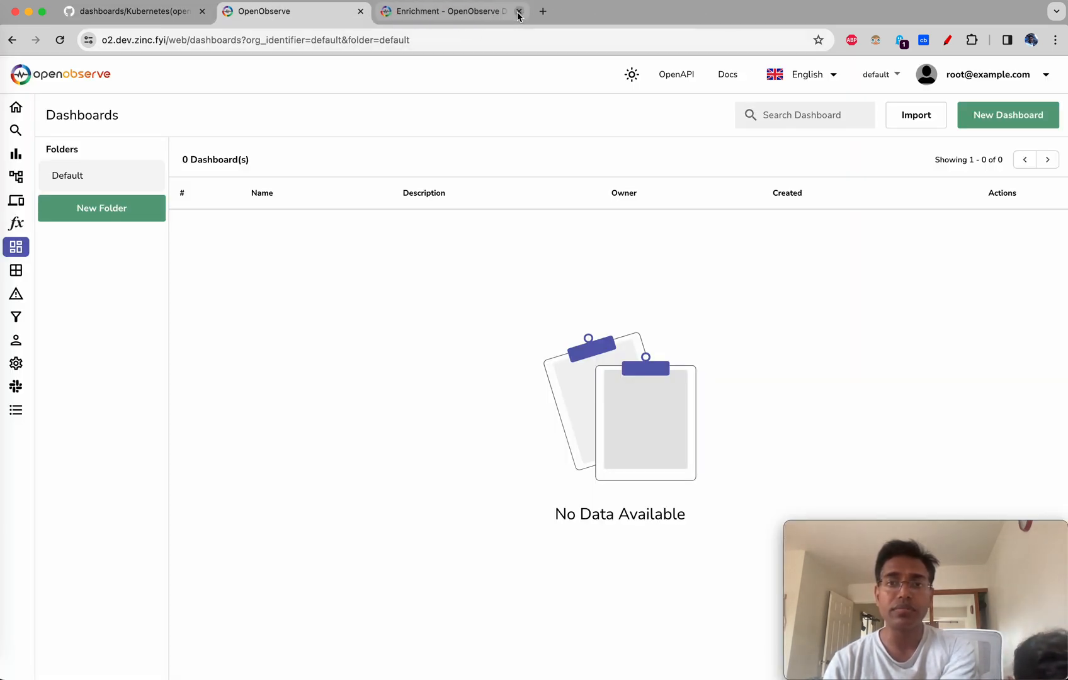
left_click(519, 12)
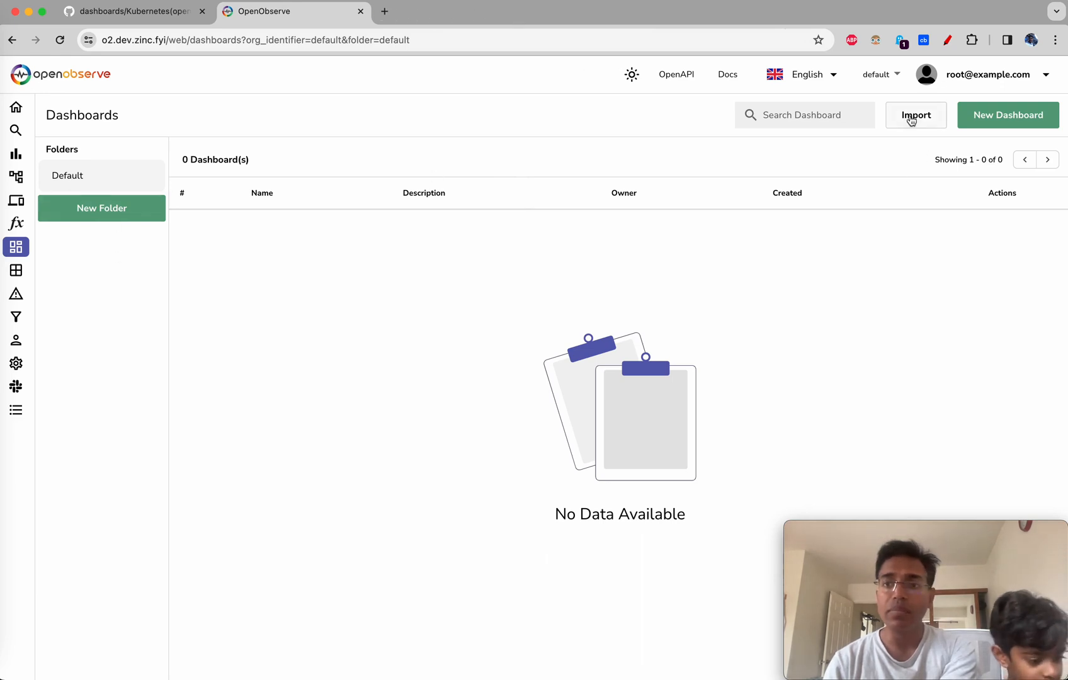
Open the dashboard import page and go through its exported file, URL and JSON object options, ending in the JSON Object field
left_click(911, 120)
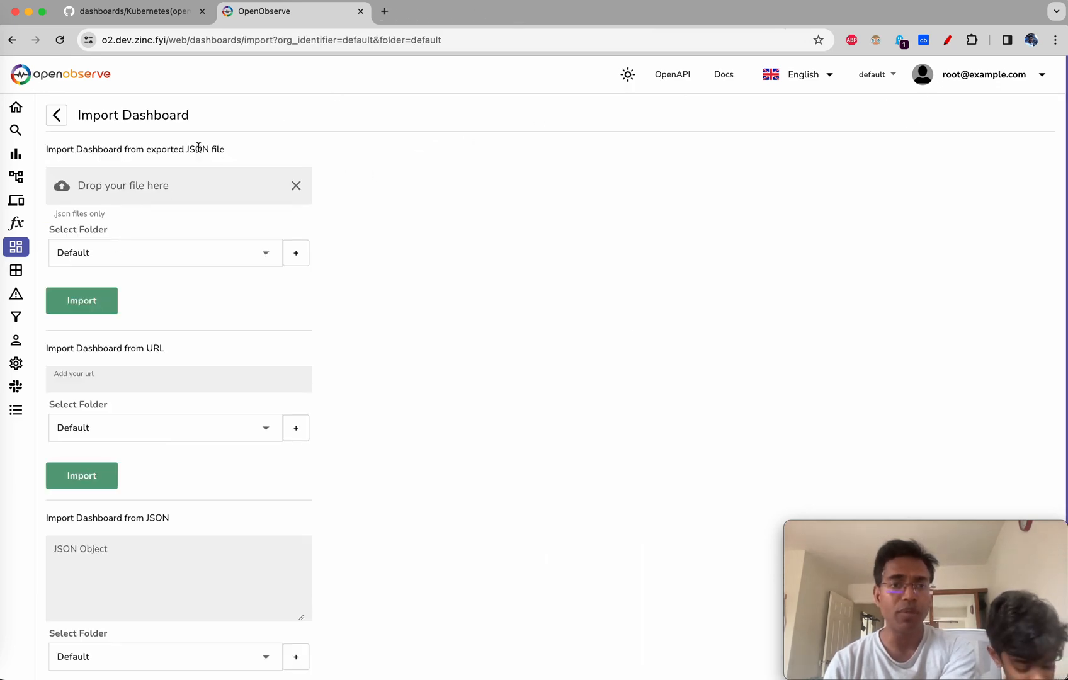
left_click(145, 13)
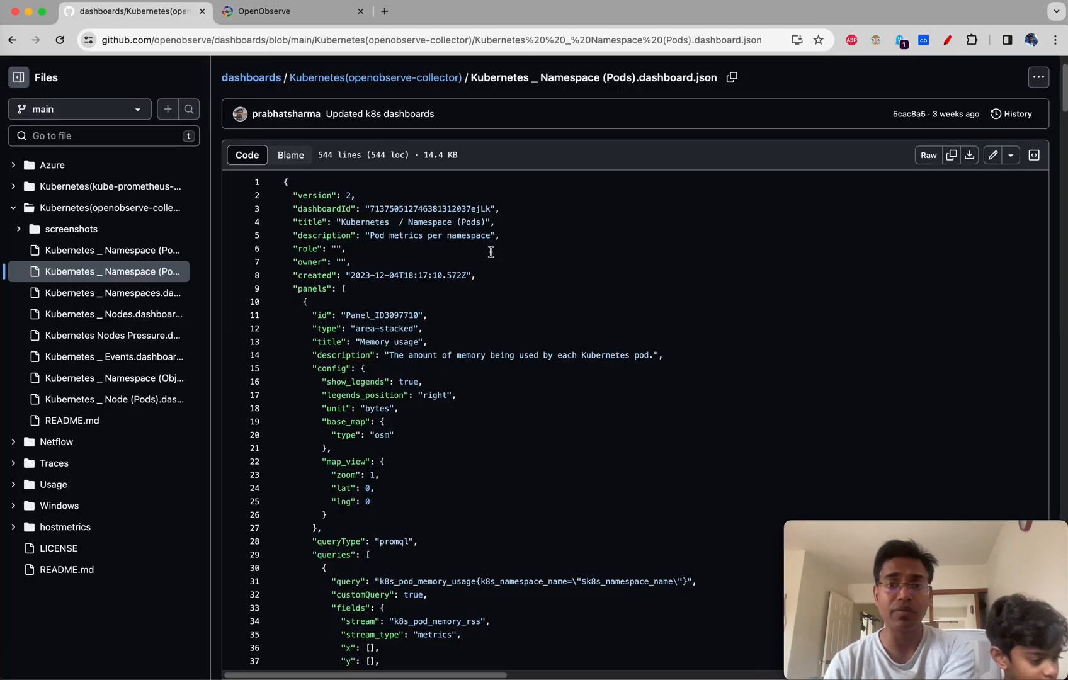
left_click(292, 18)
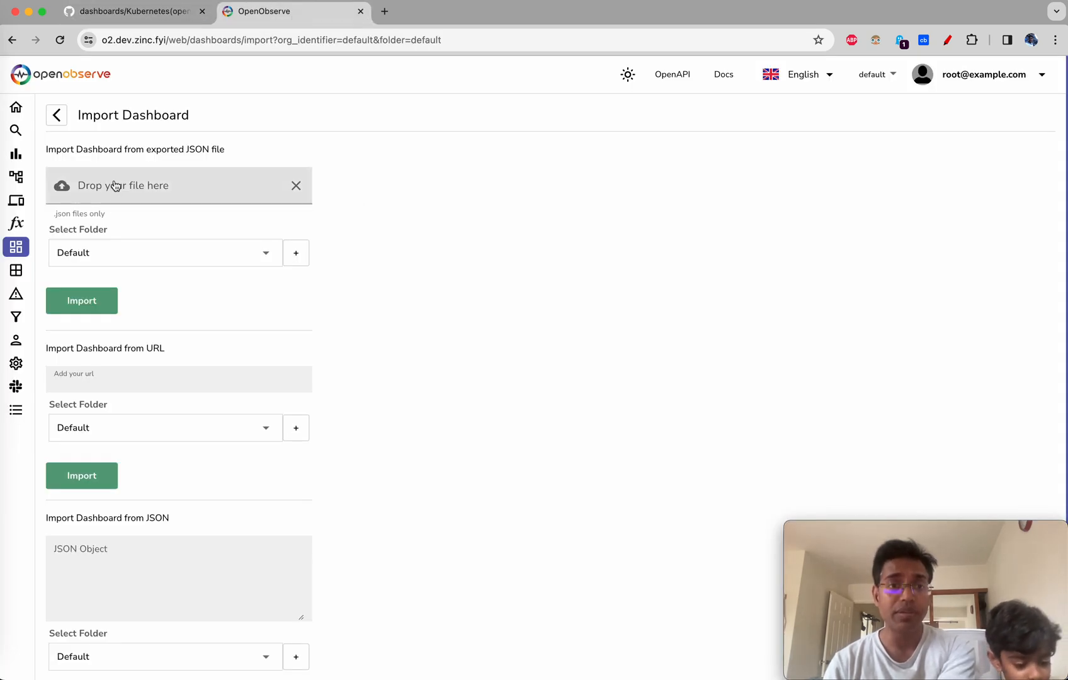
left_click(151, 382)
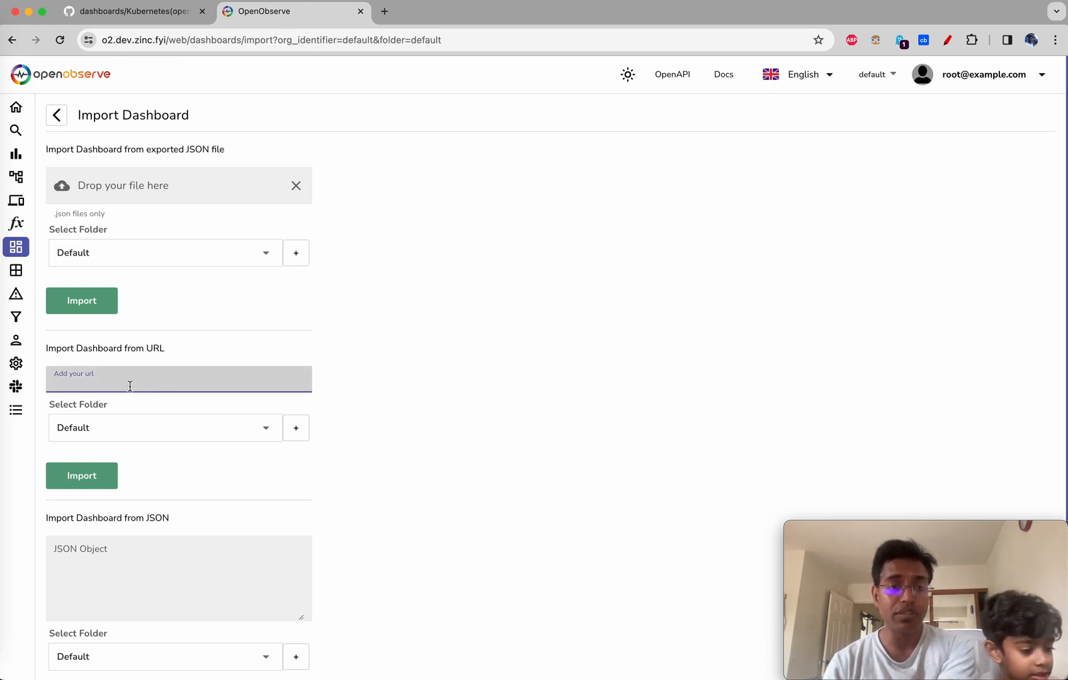
scroll(209, 516, "down", 2)
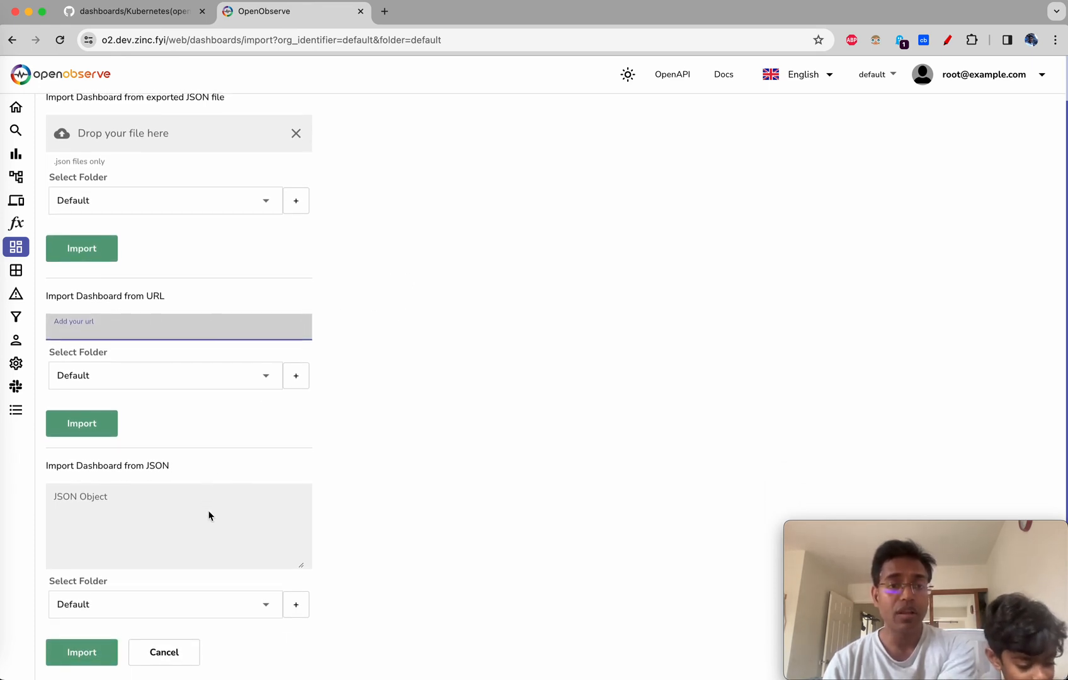
left_click(151, 509)
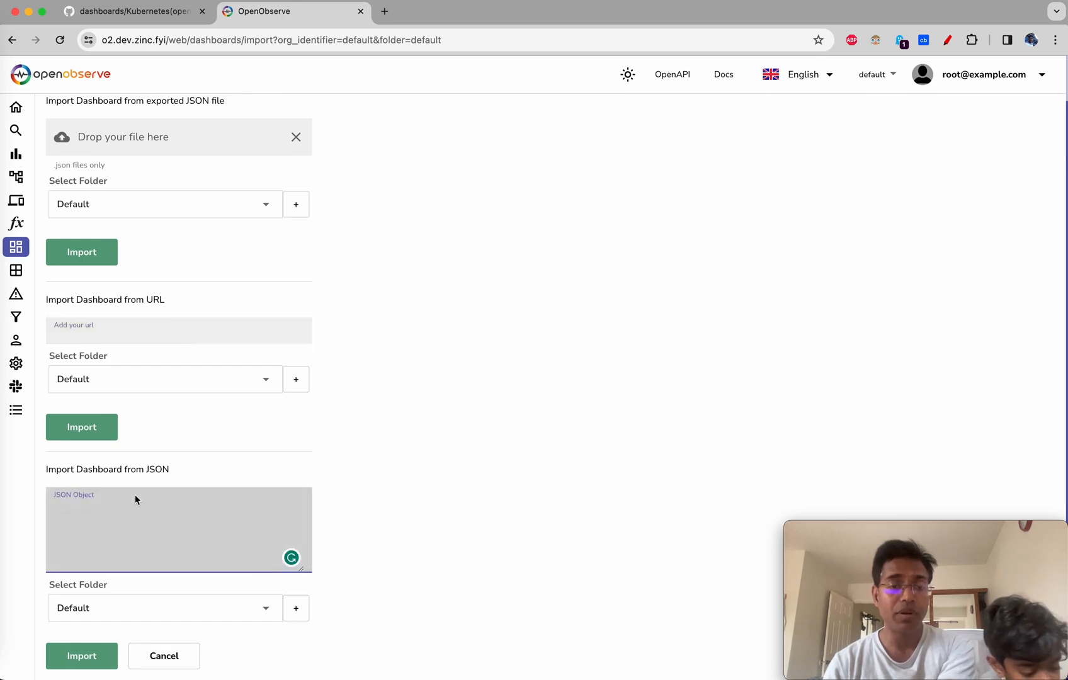
Copy the raw Namespace (Pods) dashboard JSON from GitHub and import it as a JSON object into the Default folder
left_click(133, 11)
left_click(952, 155)
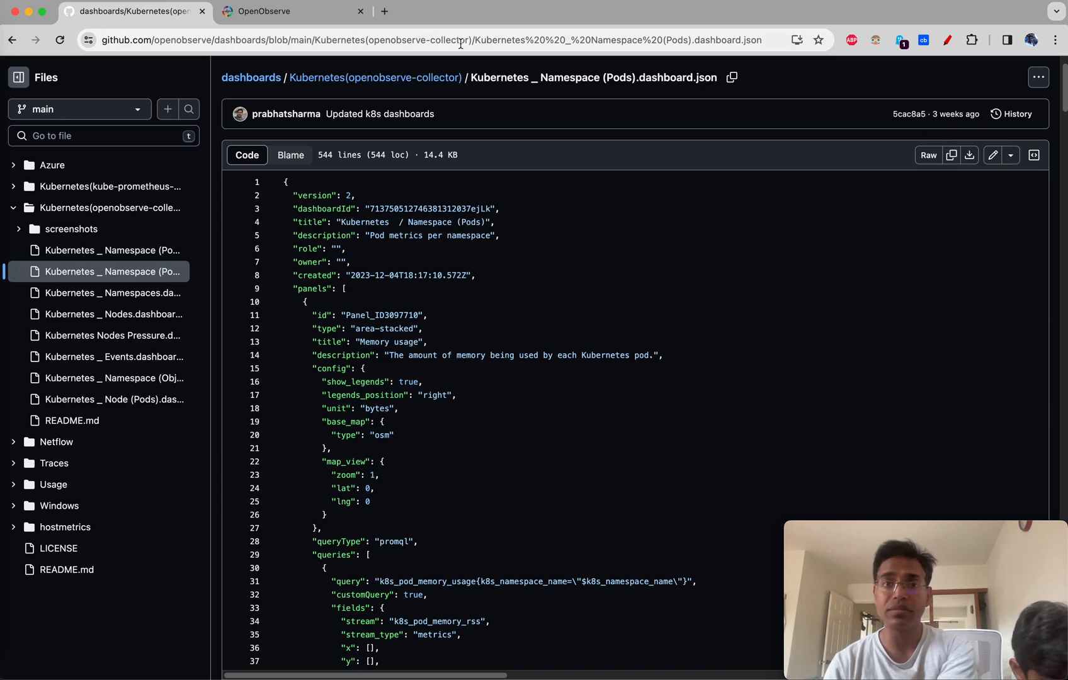
left_click(276, 11)
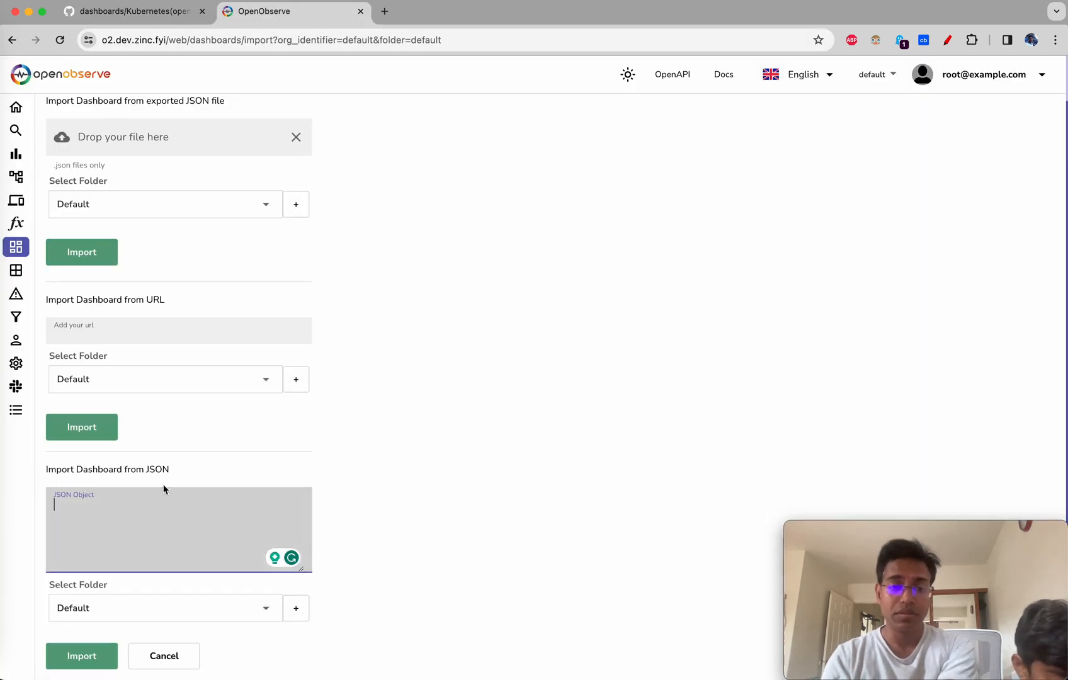
key("super+v")
left_click(88, 655)
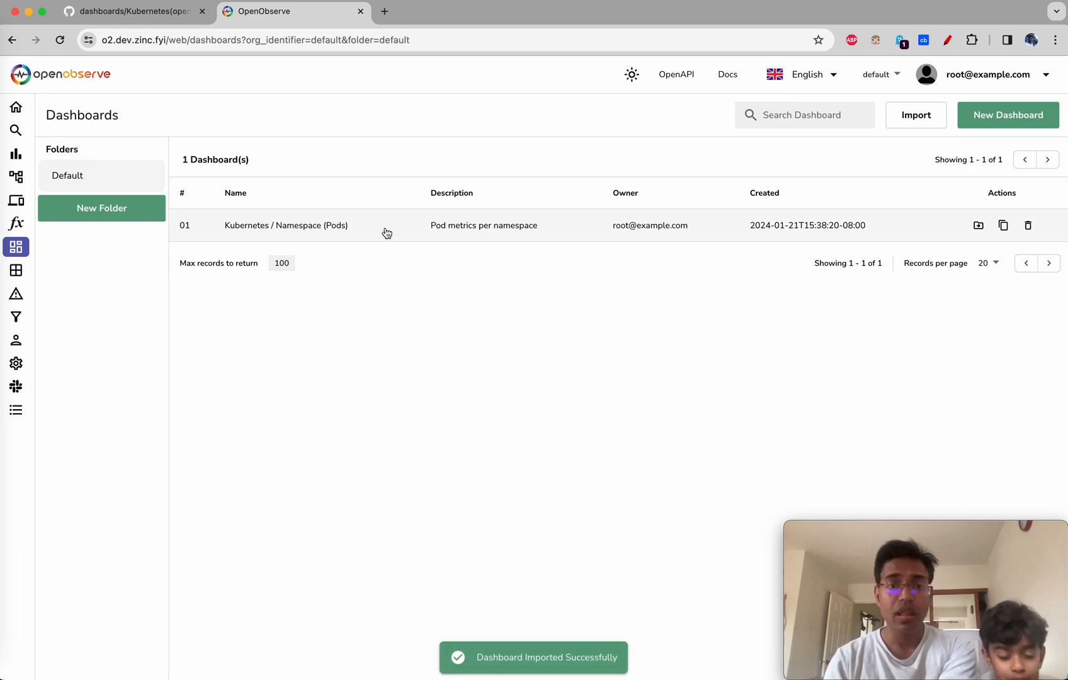
Open the imported Kubernetes / Namespace (Pods) dashboard and switch its namespace to ingress-nginx and finally perf2
left_click(387, 233)
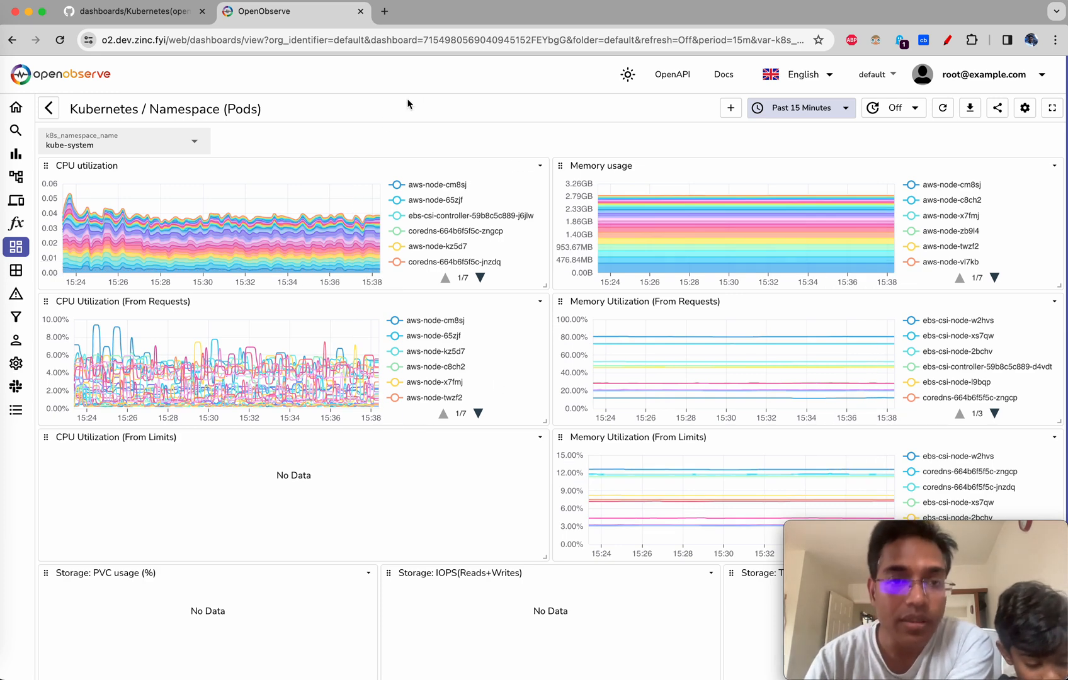
left_click(196, 141)
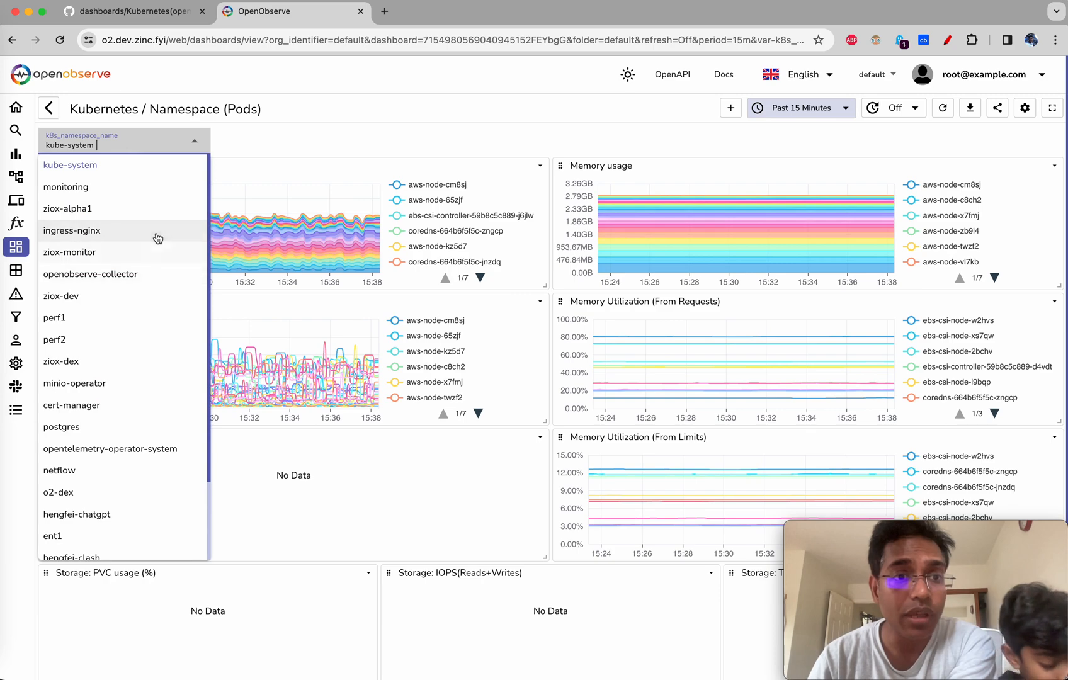
left_click(157, 238)
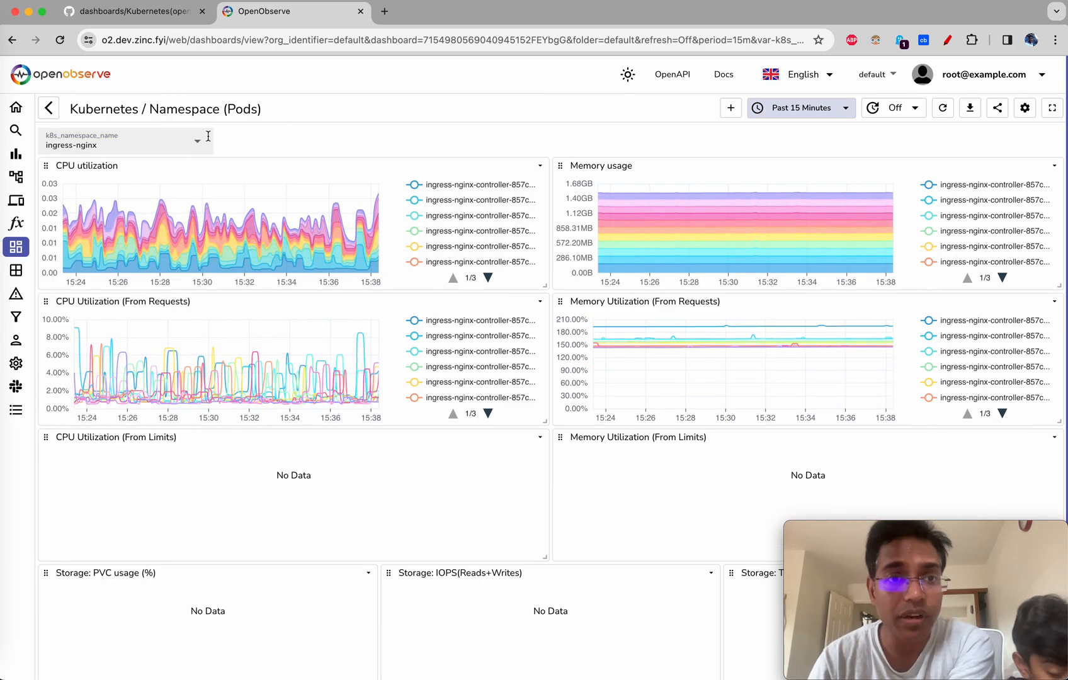
left_click(208, 136)
left_click(165, 340)
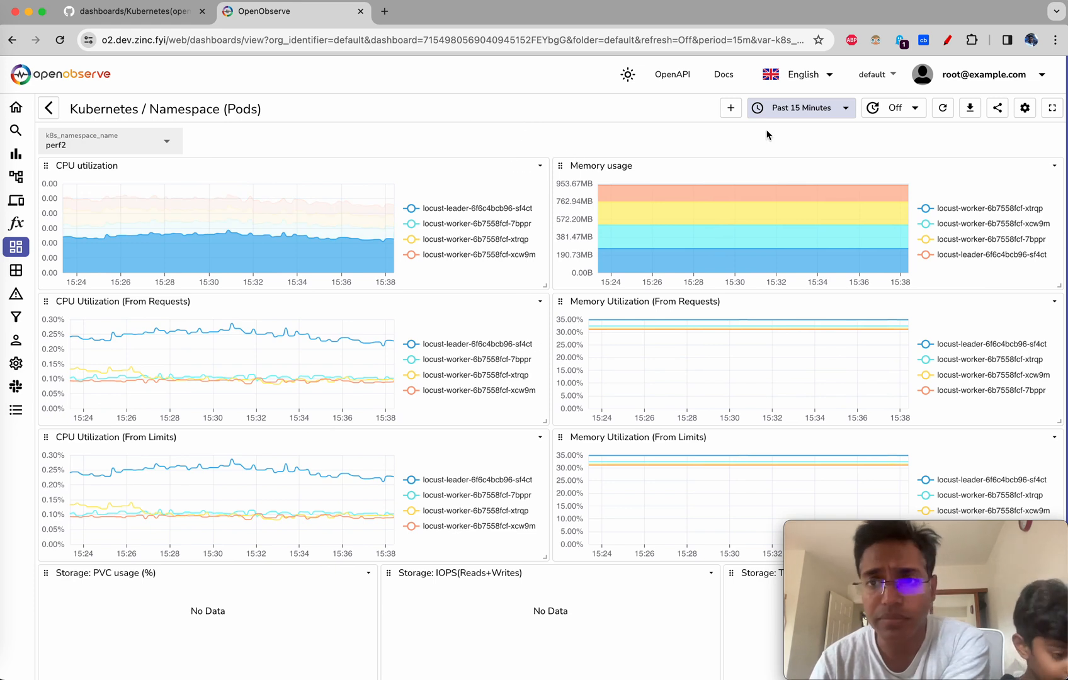
Examine the dashboard's relative time range options and revisit its JSON source on GitHub before returning to the dashboard
left_click(833, 114)
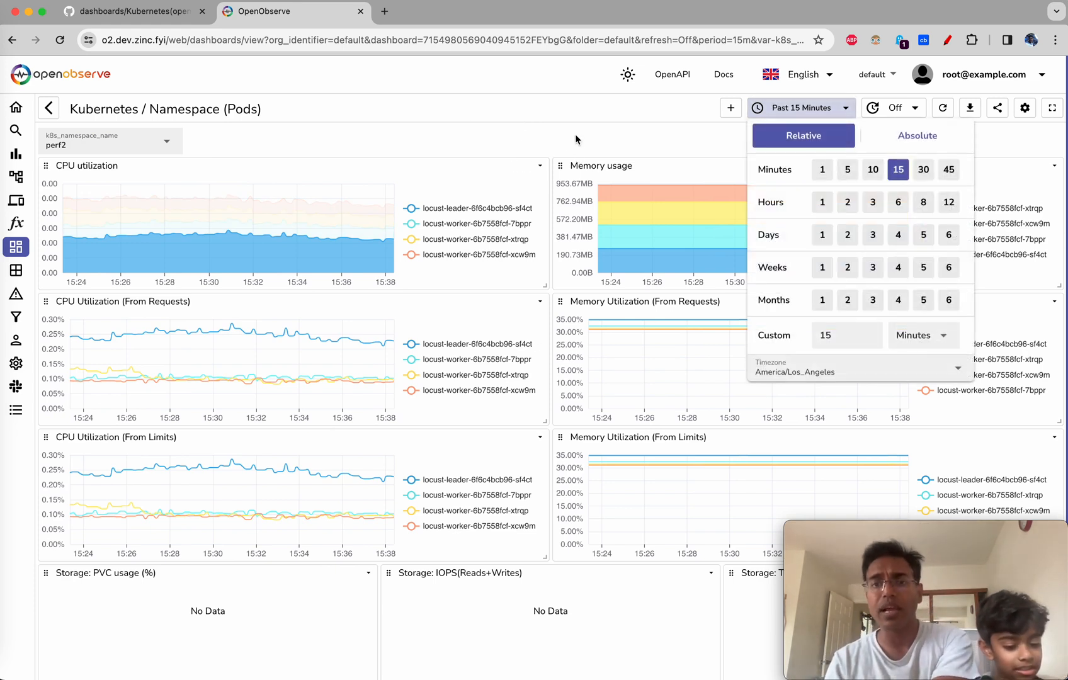
left_click(586, 124)
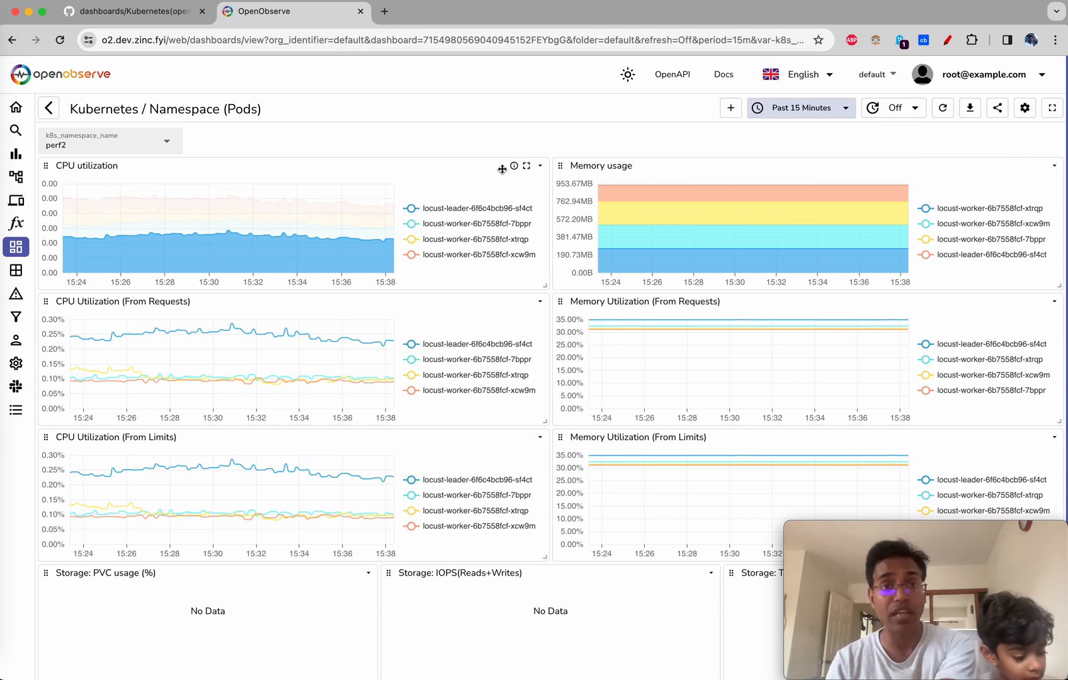
left_click(170, 18)
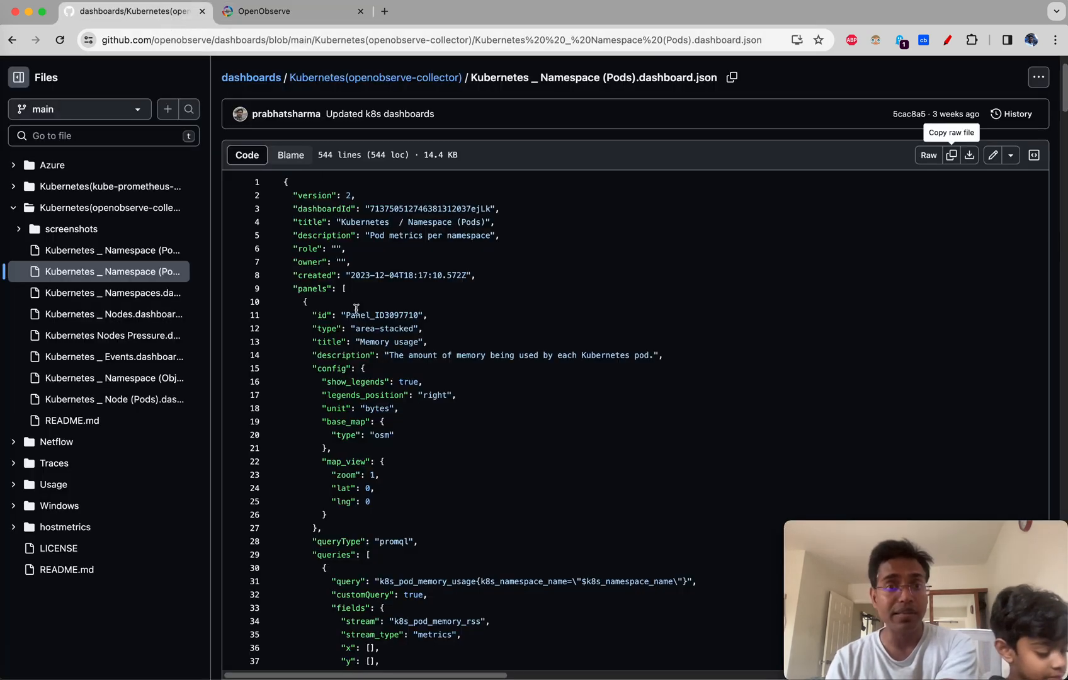
scroll(356, 310, "up", 3)
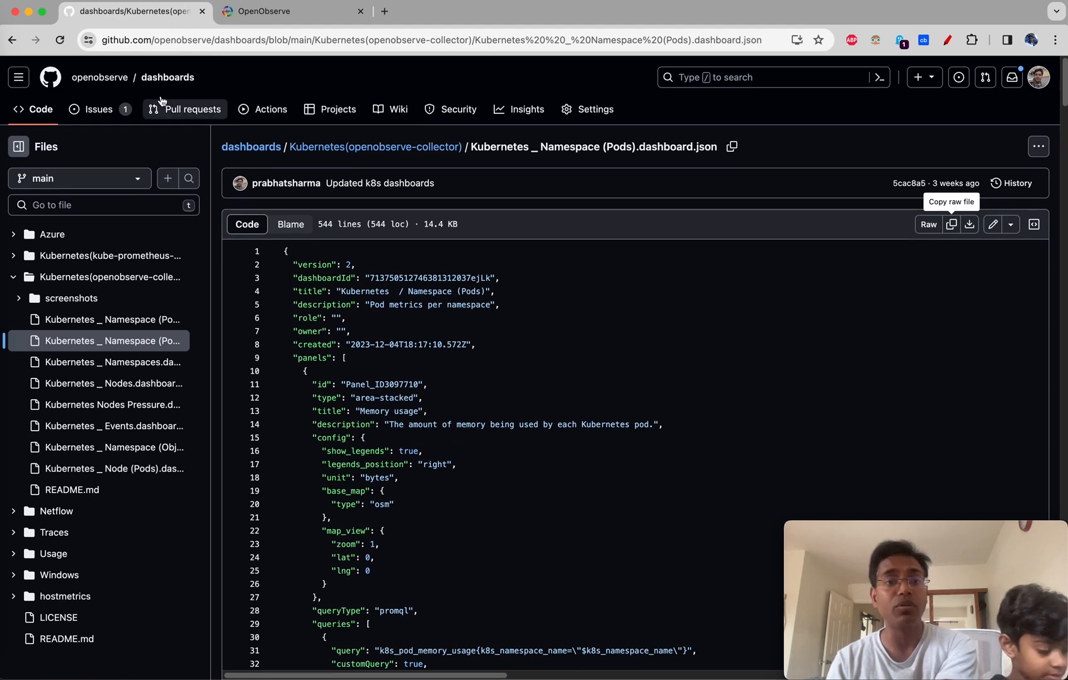
left_click(284, 13)
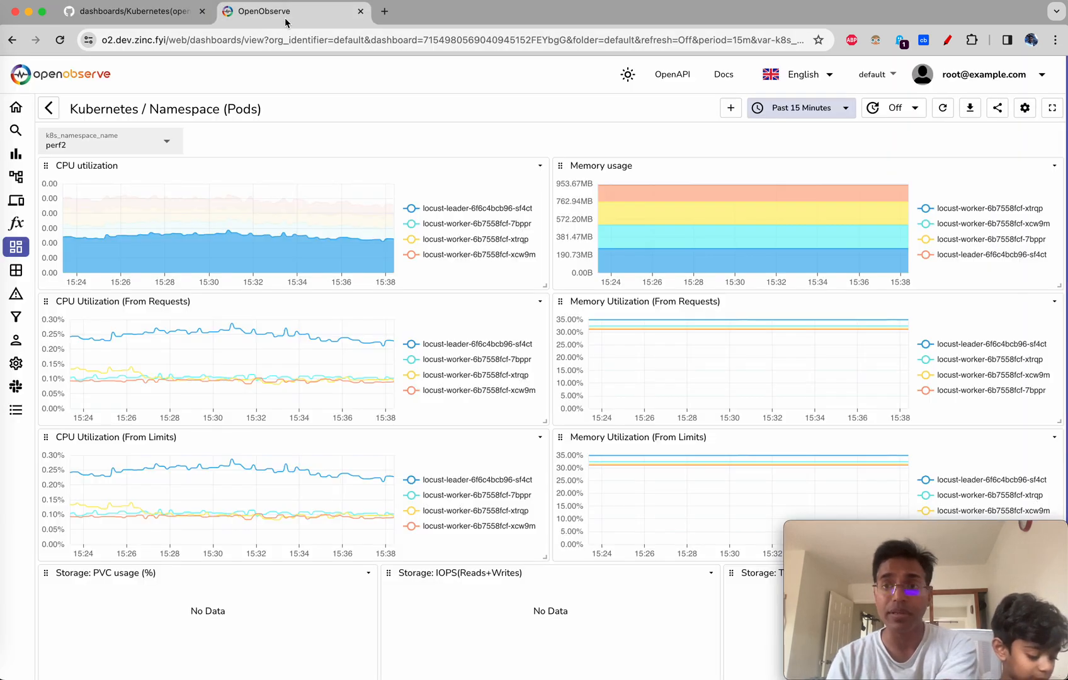
Copy the share link of the Kubernetes / Namespace (Pods) dashboard, load it in a new browser tab and close that tab
mouse_move(747, 238)
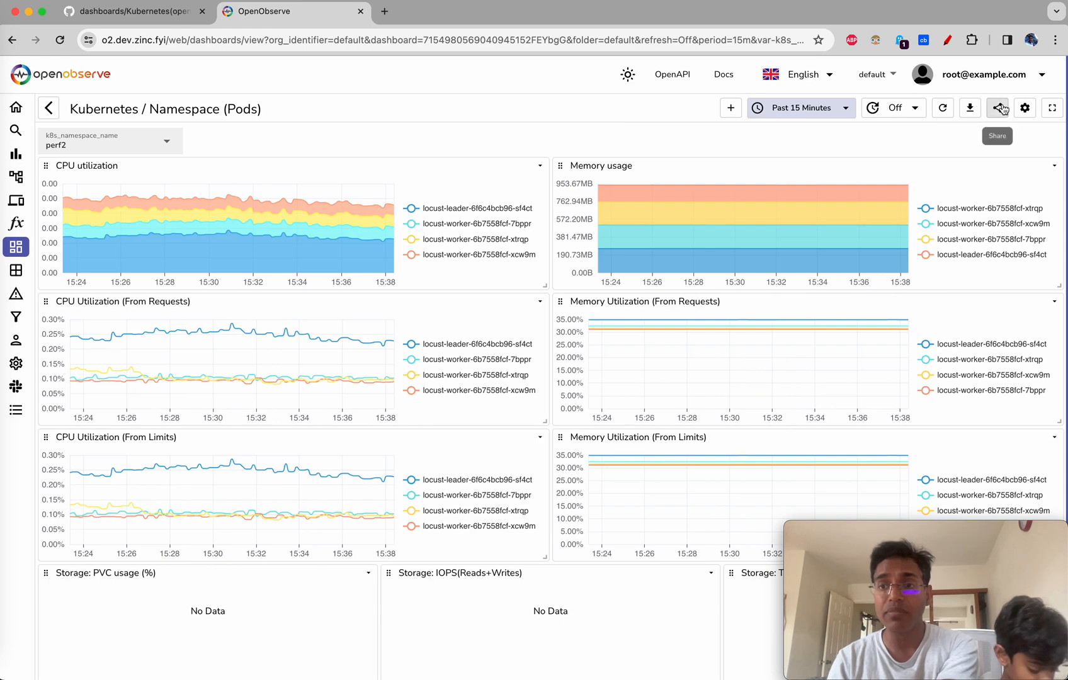
left_click(1000, 108)
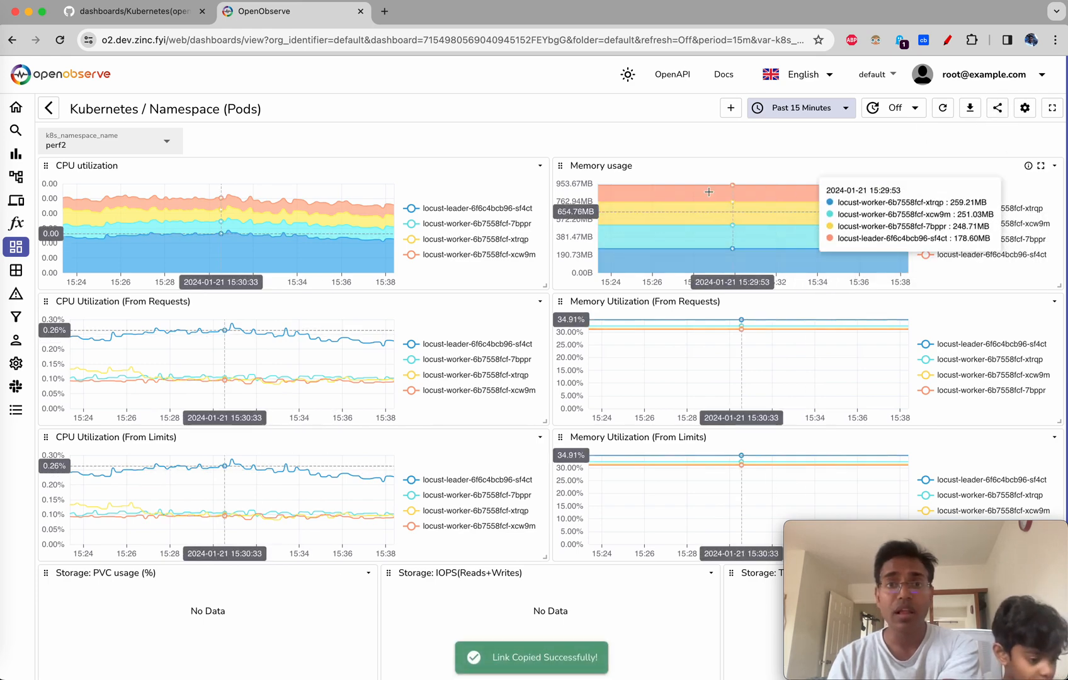
left_click(385, 11)
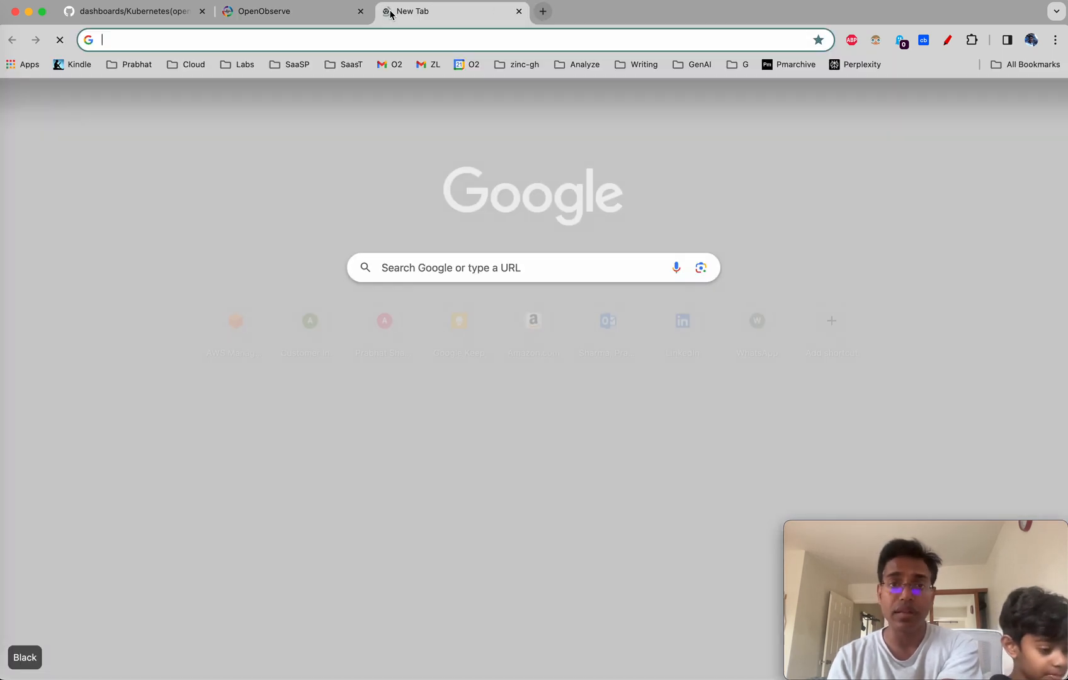
key("super+v")
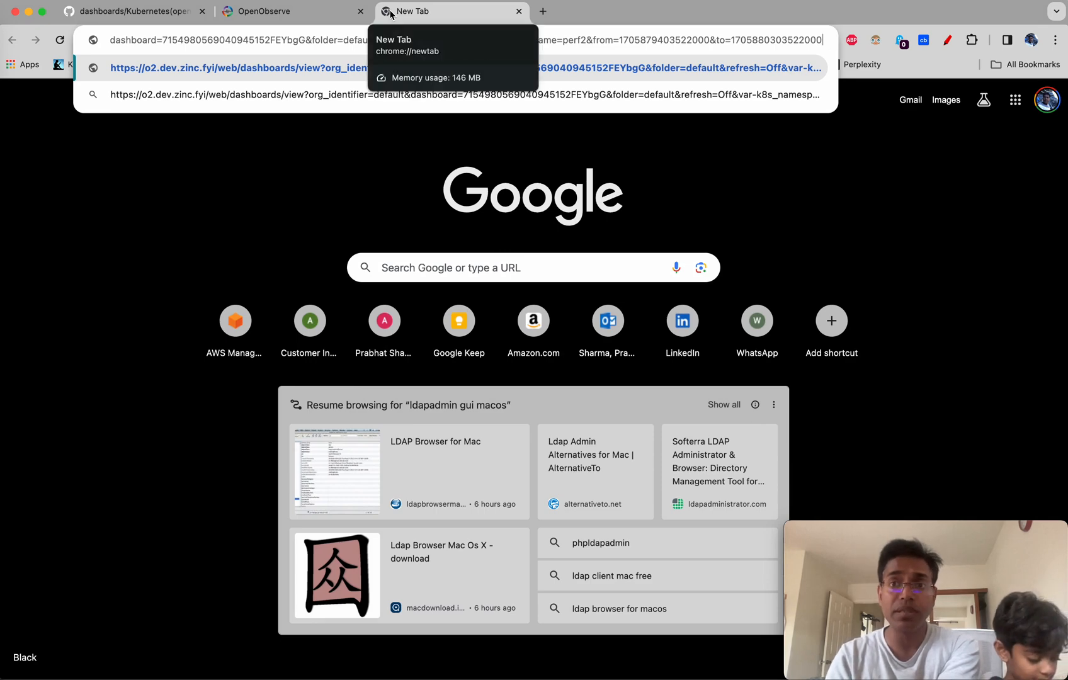
key("Return")
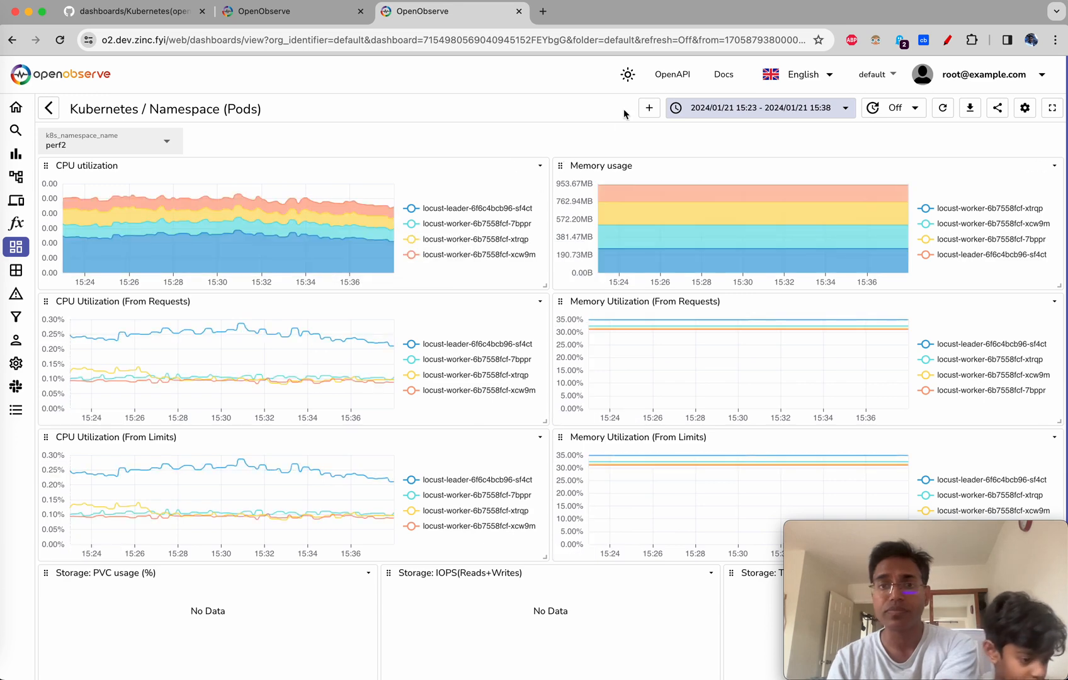
left_click(518, 11)
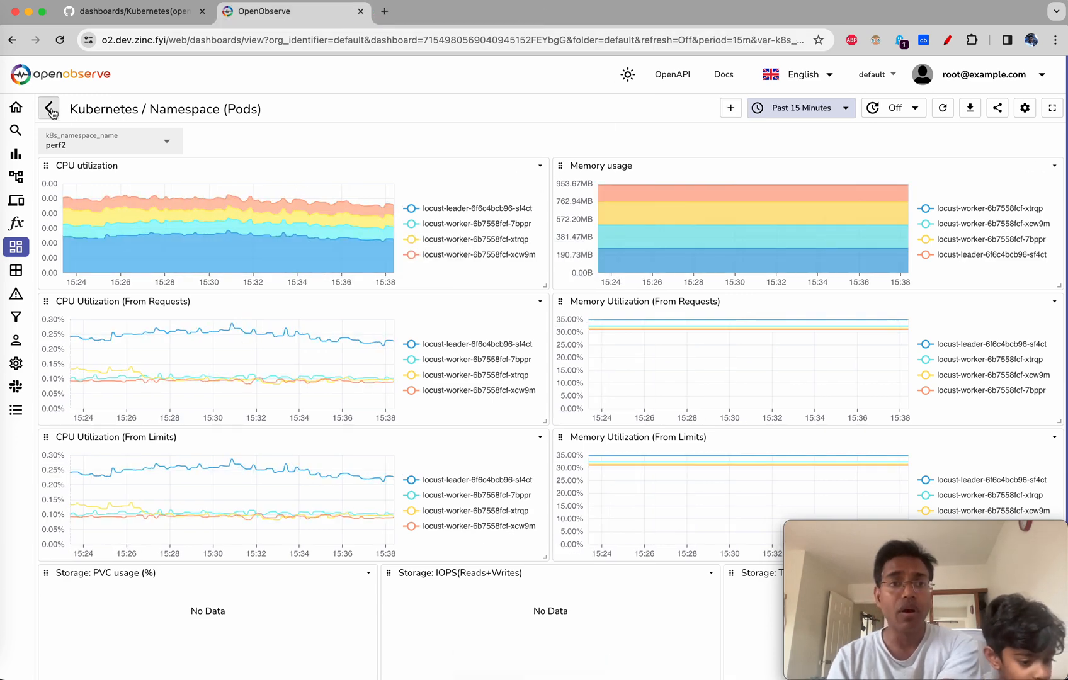
Return to the dashboard list and create a new dashboard named dash1 in the Default folder
left_click(48, 108)
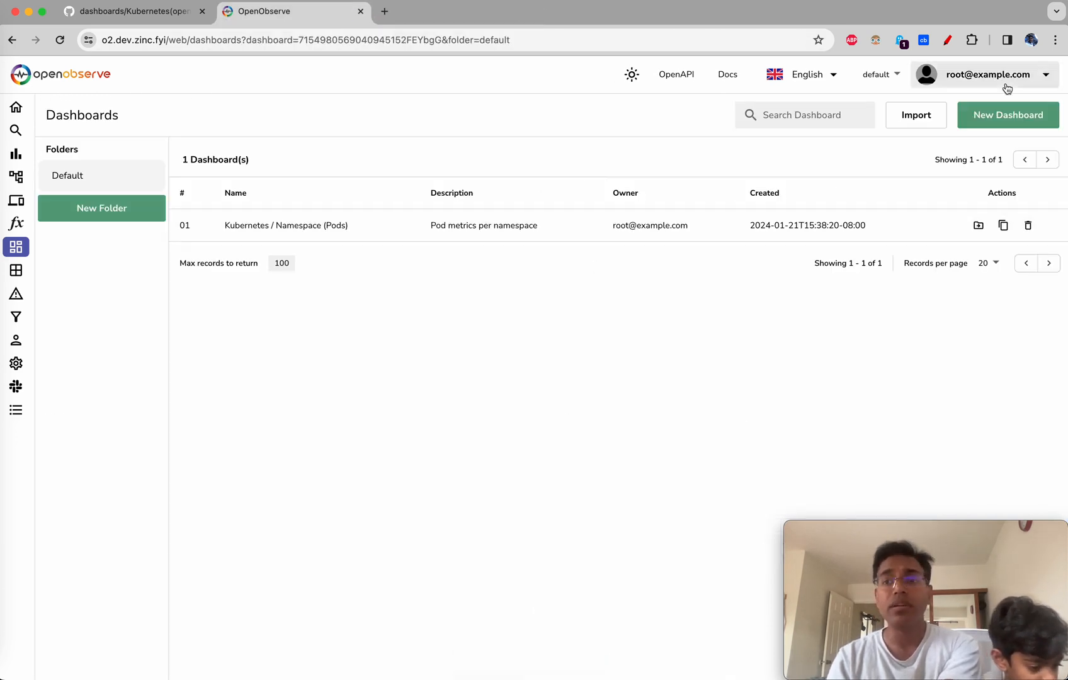
left_click(991, 118)
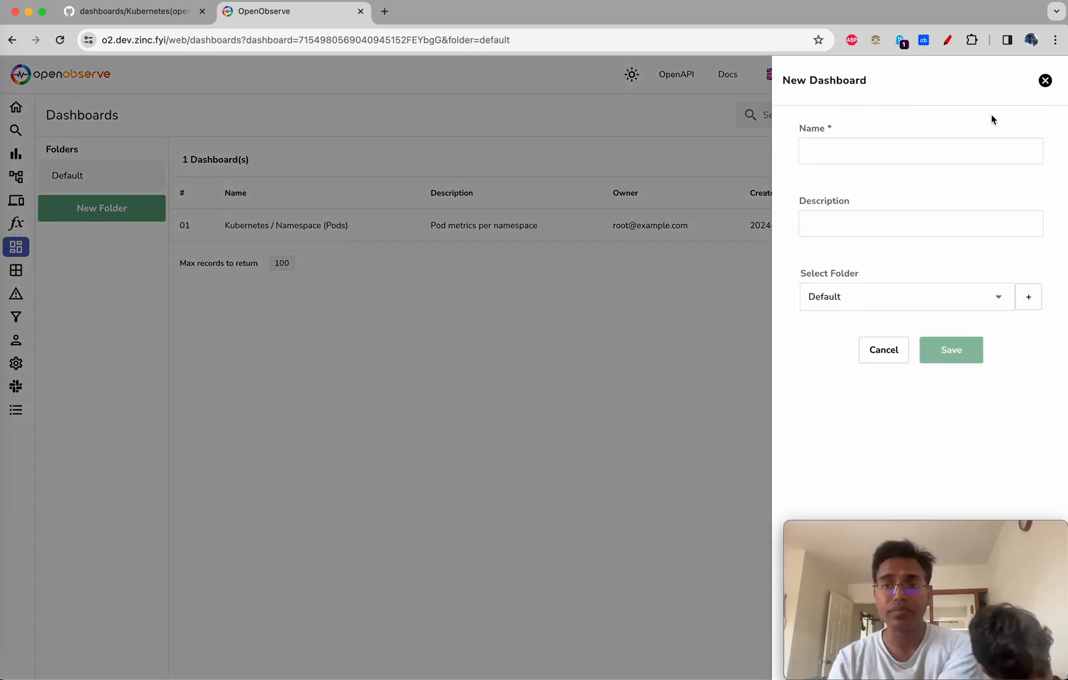
left_click(860, 150)
type("dash1")
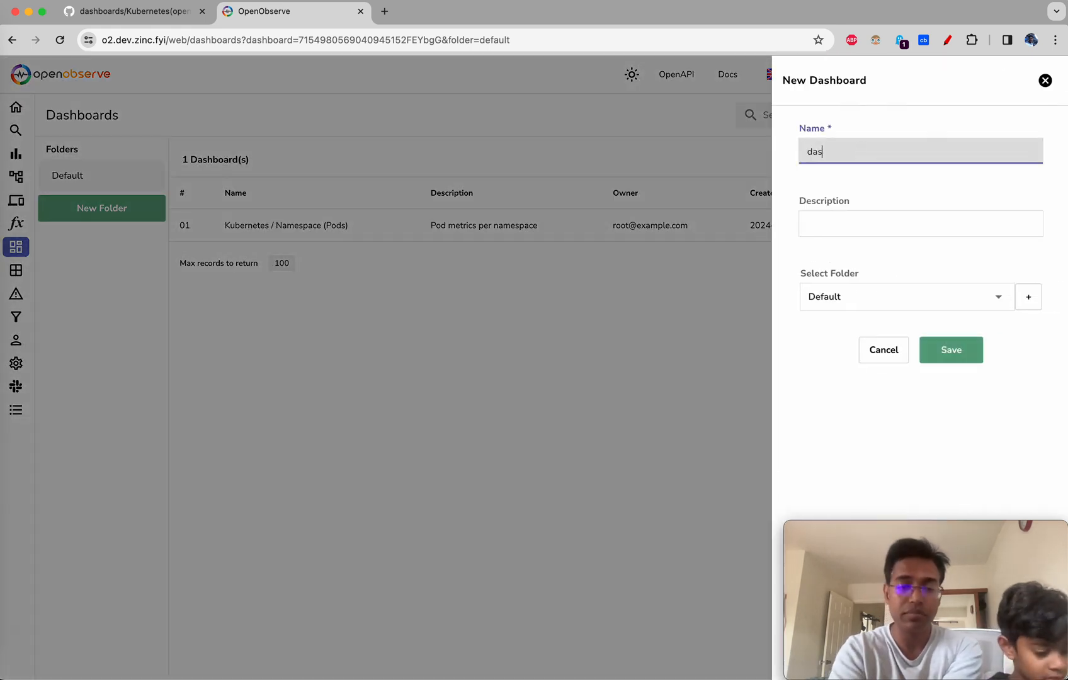
left_click(966, 354)
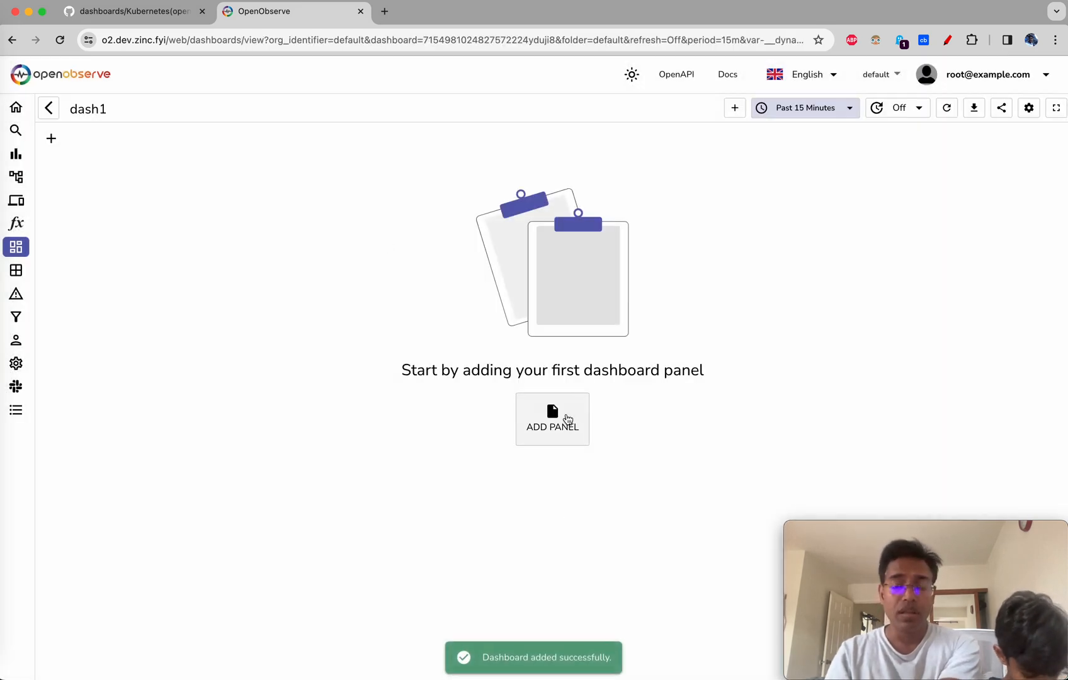
Add a panel to dash1 that charts the count of body against the _timestamp histogram, and run its query
left_click(567, 419)
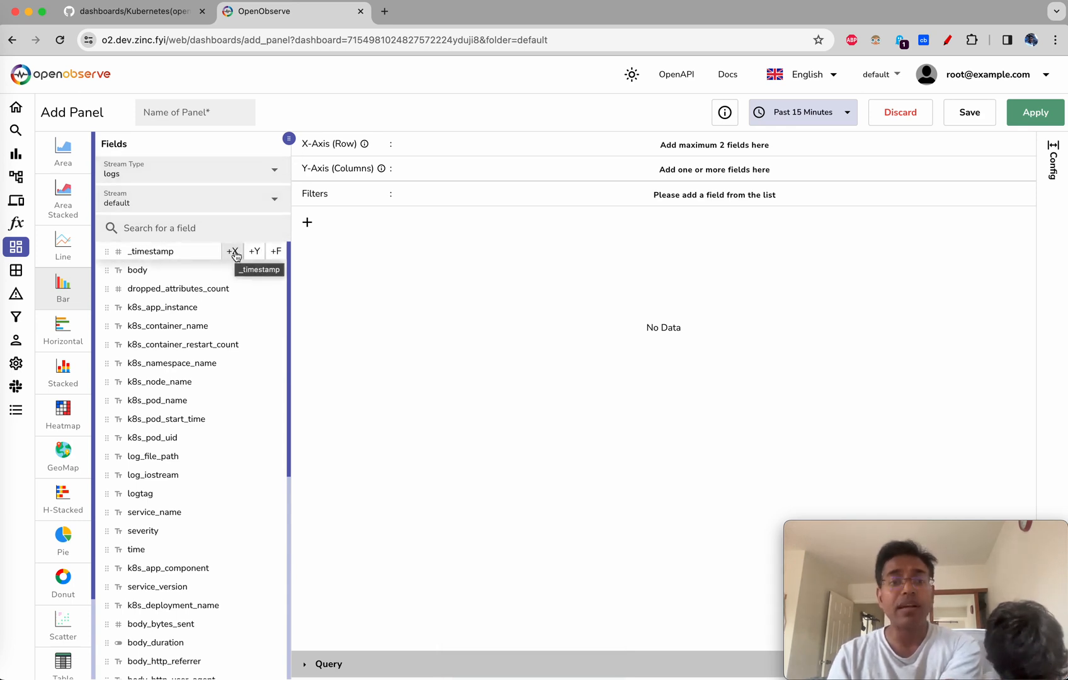
left_click(233, 252)
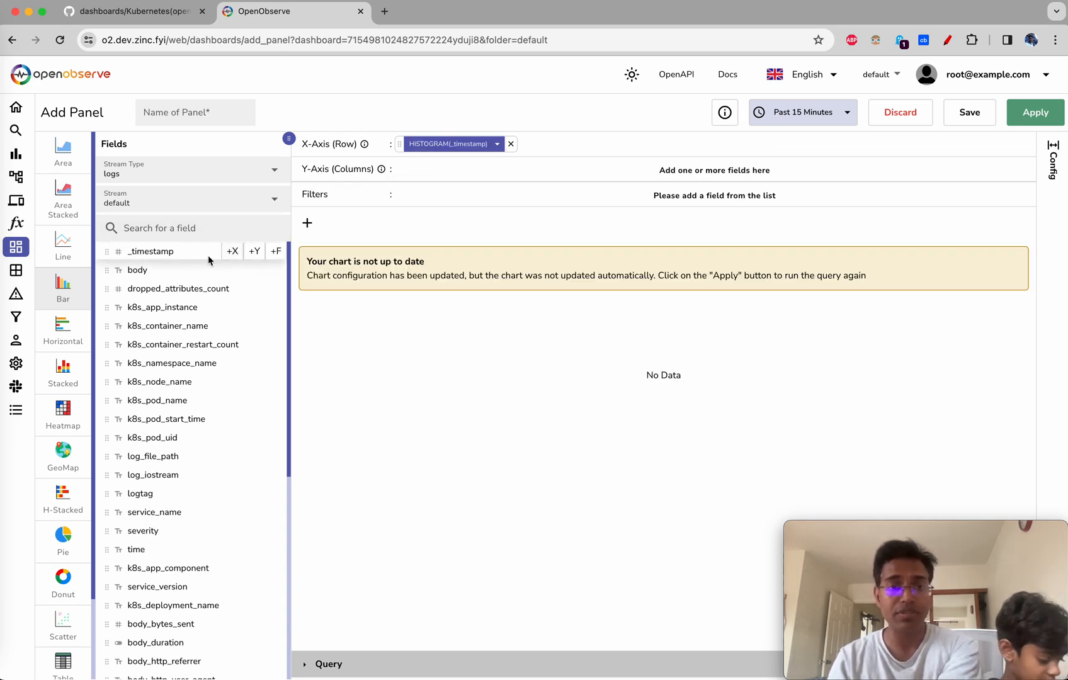
left_click(254, 270)
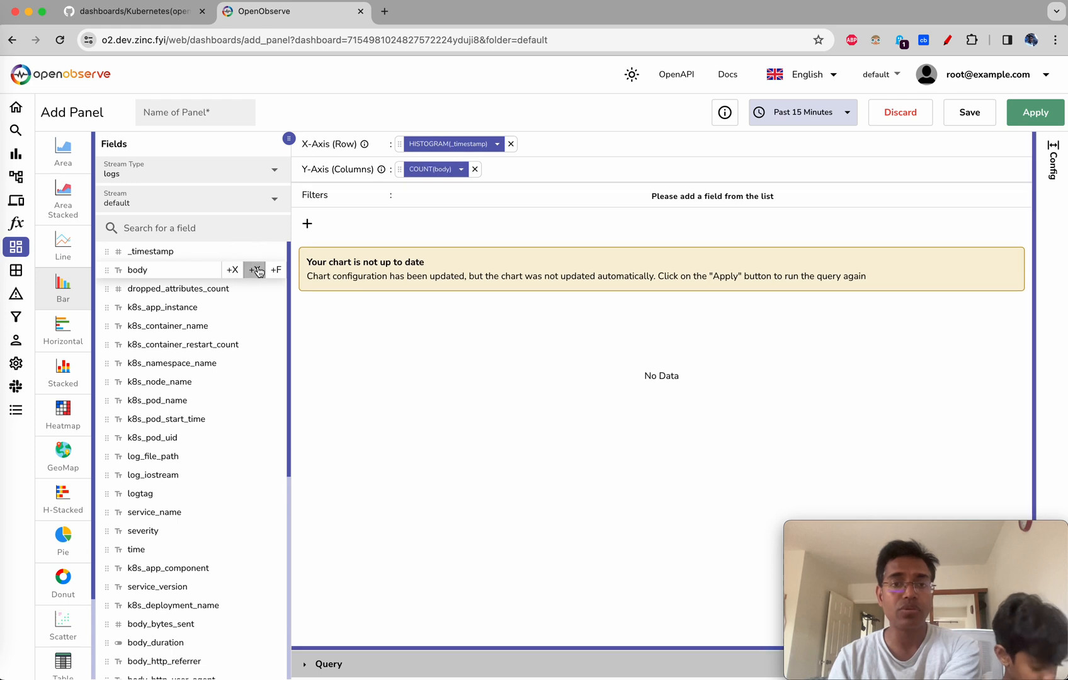
left_click(1045, 118)
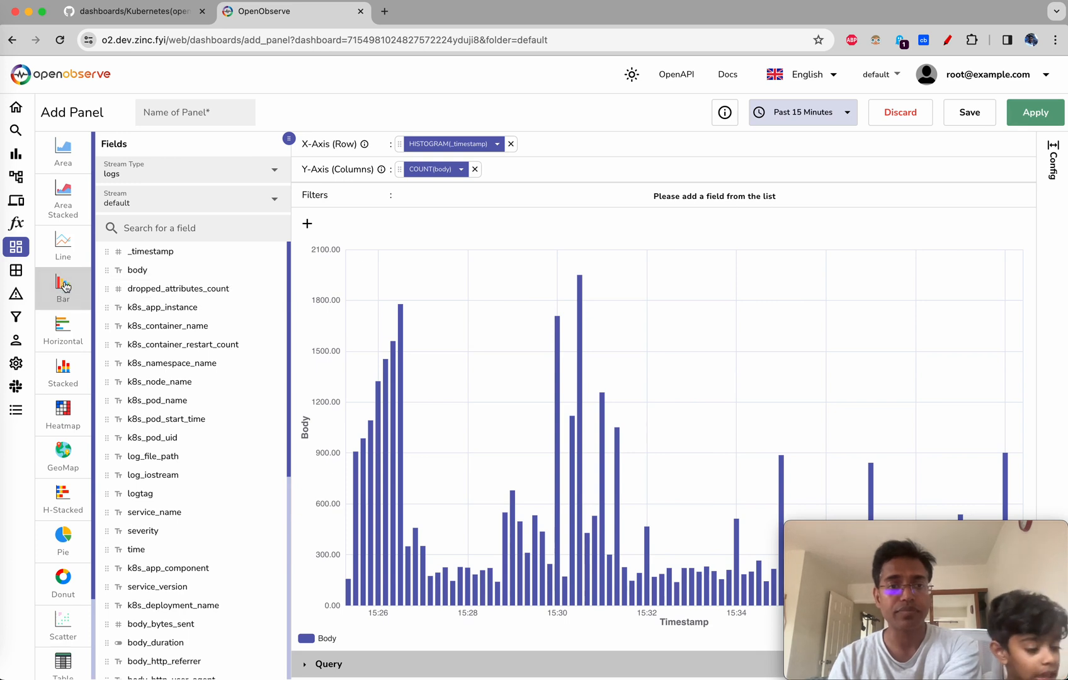
Try the Line and Area chart types on the new panel, ending with Line
left_click(64, 253)
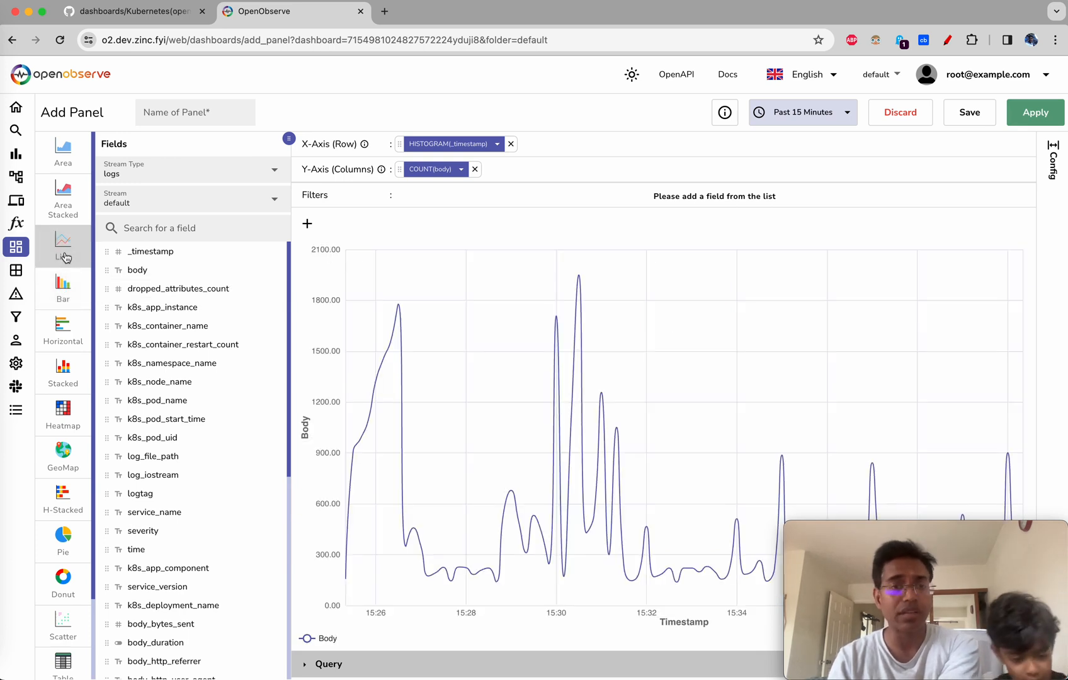
left_click(68, 164)
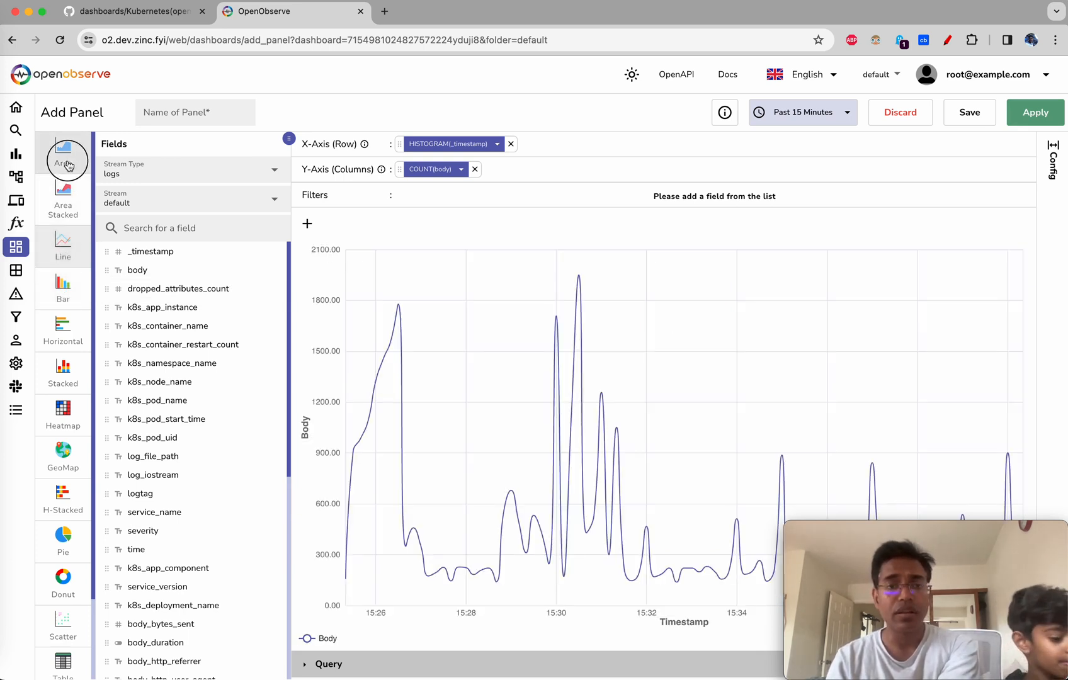
left_click(73, 250)
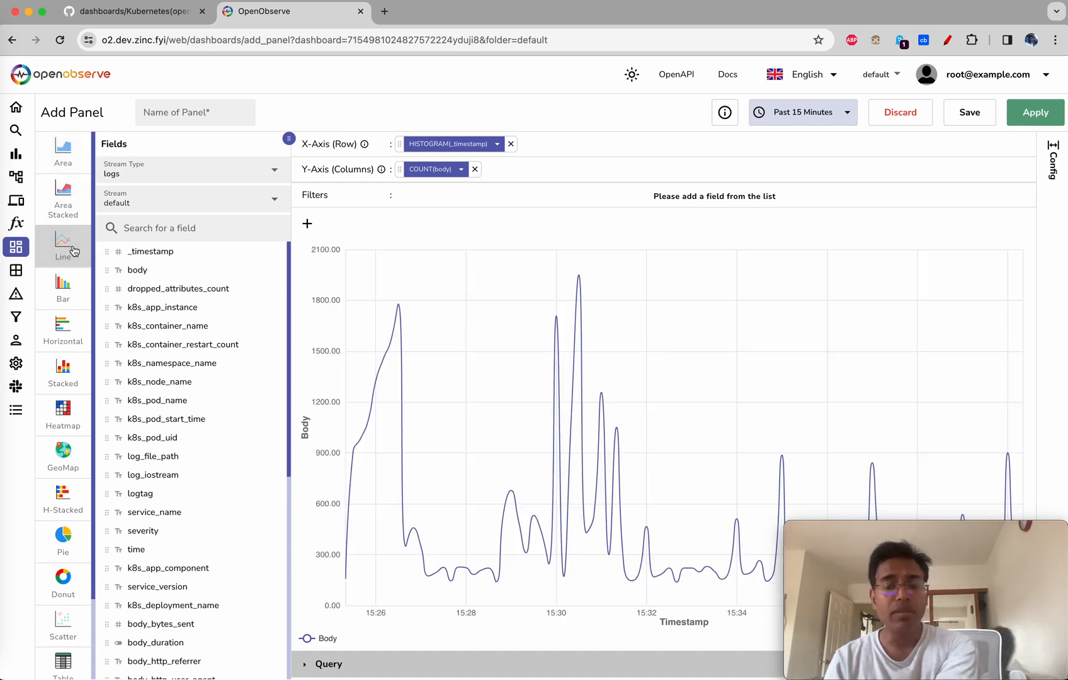
Find the k8s_namespace_name field, add it as the second X-axis field and rerun the chart query
left_click(247, 227)
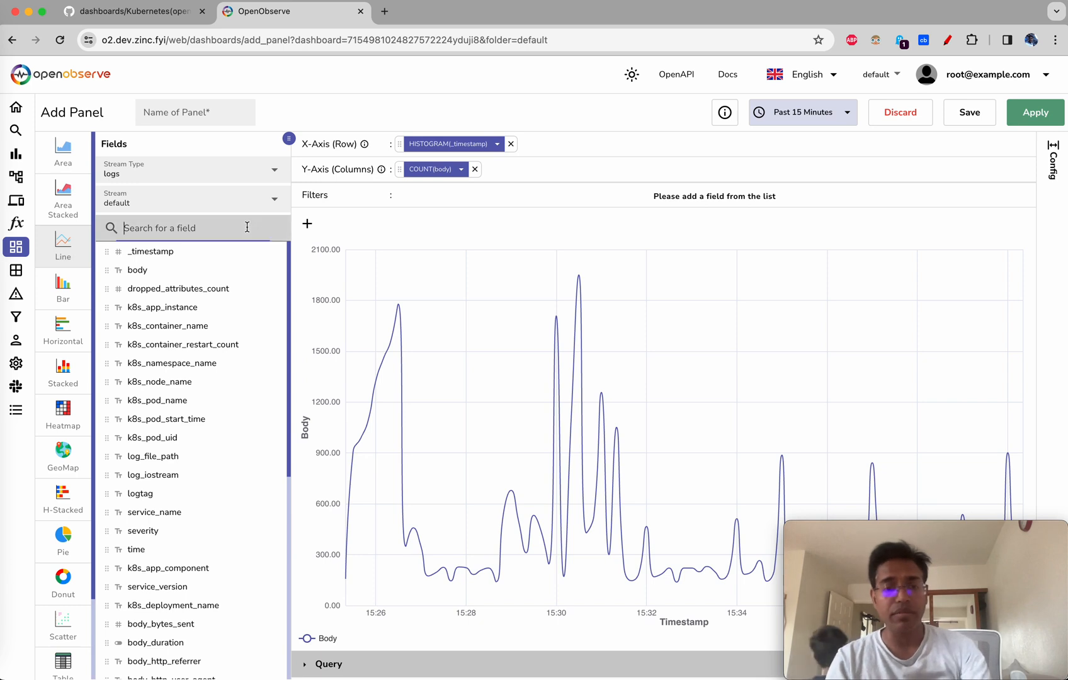
type("namesp")
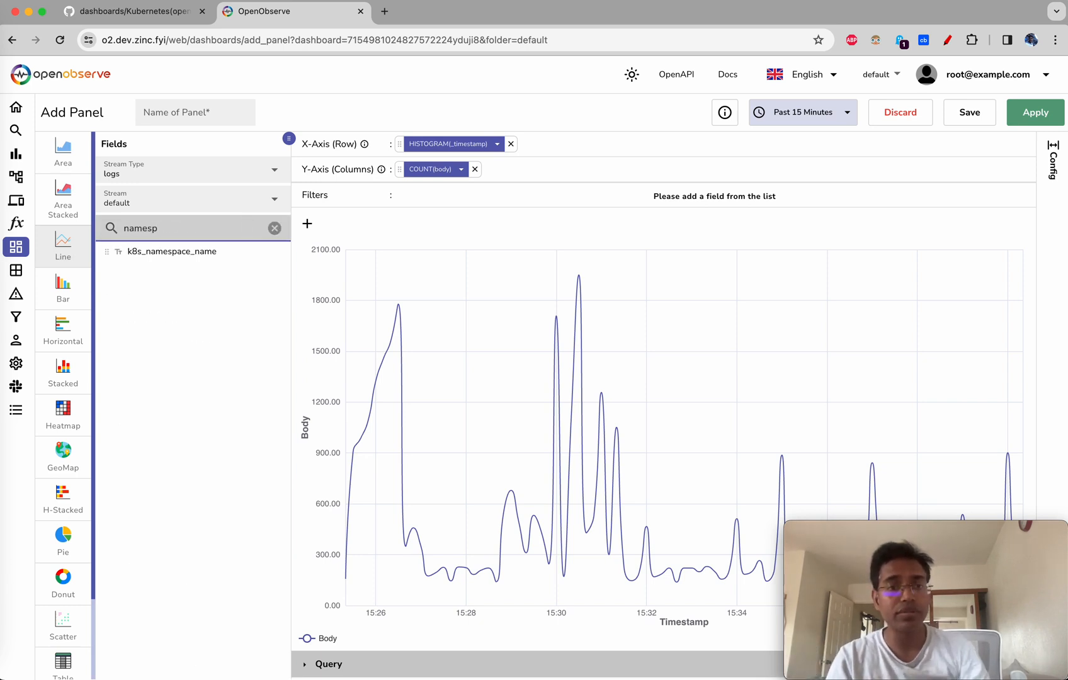
mouse_move(238, 255)
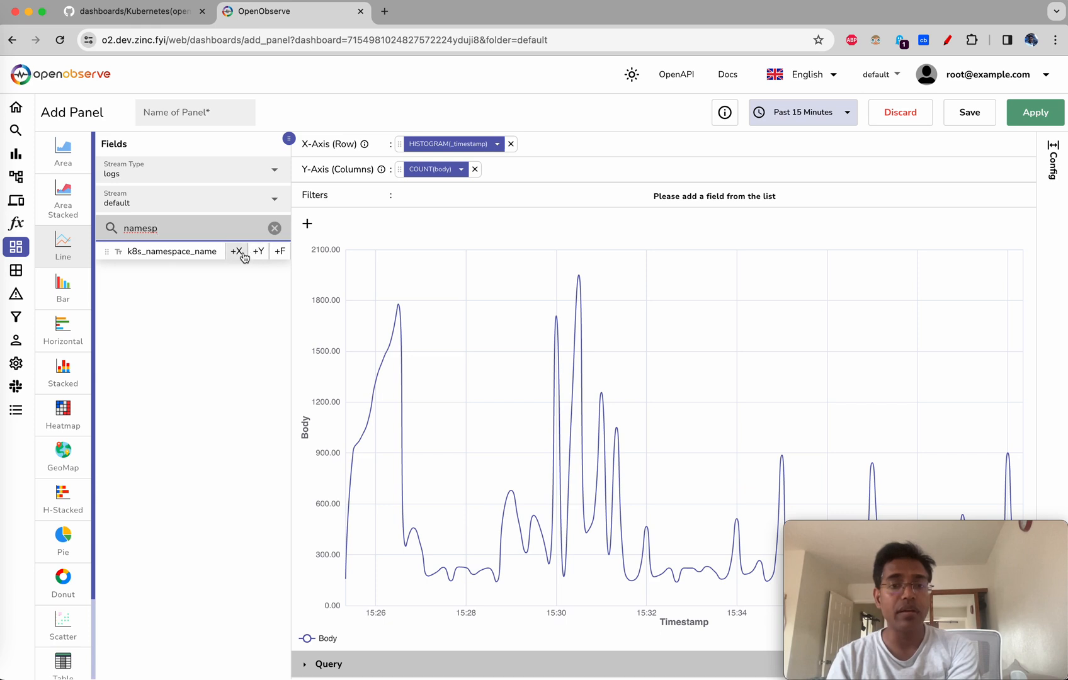
left_click(233, 252)
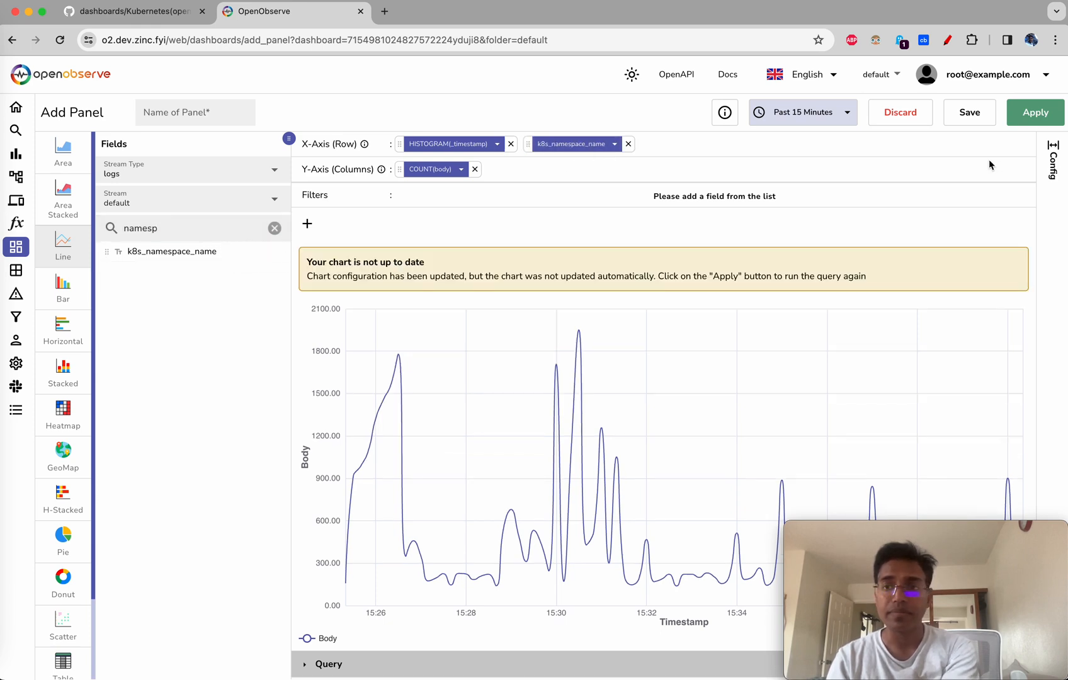
left_click(1040, 122)
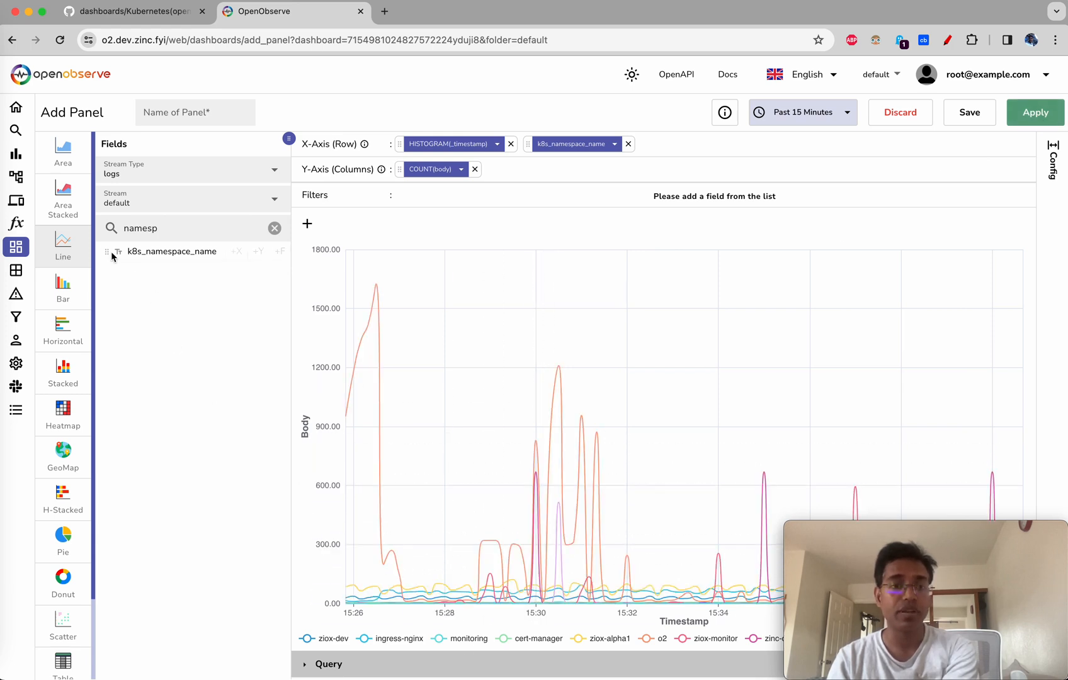
Save the panel as a Stacked chart named "logs per namespace" and narrow it to about half the dashboard width
left_click(72, 370)
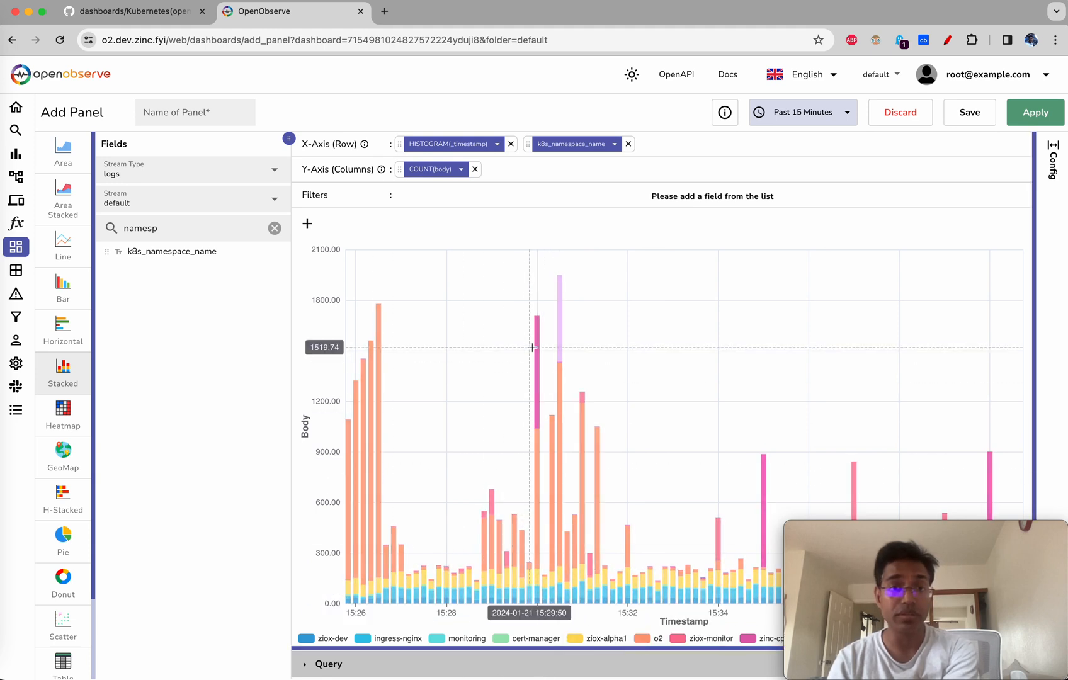
left_click(192, 107)
type("logs per namespace")
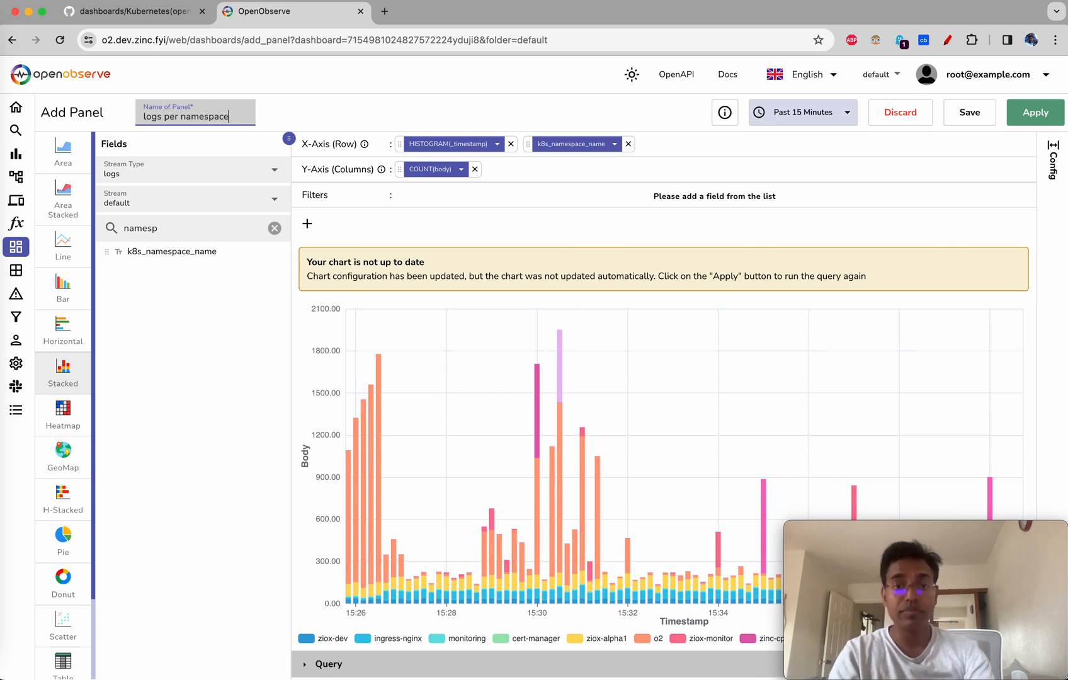
left_click(975, 114)
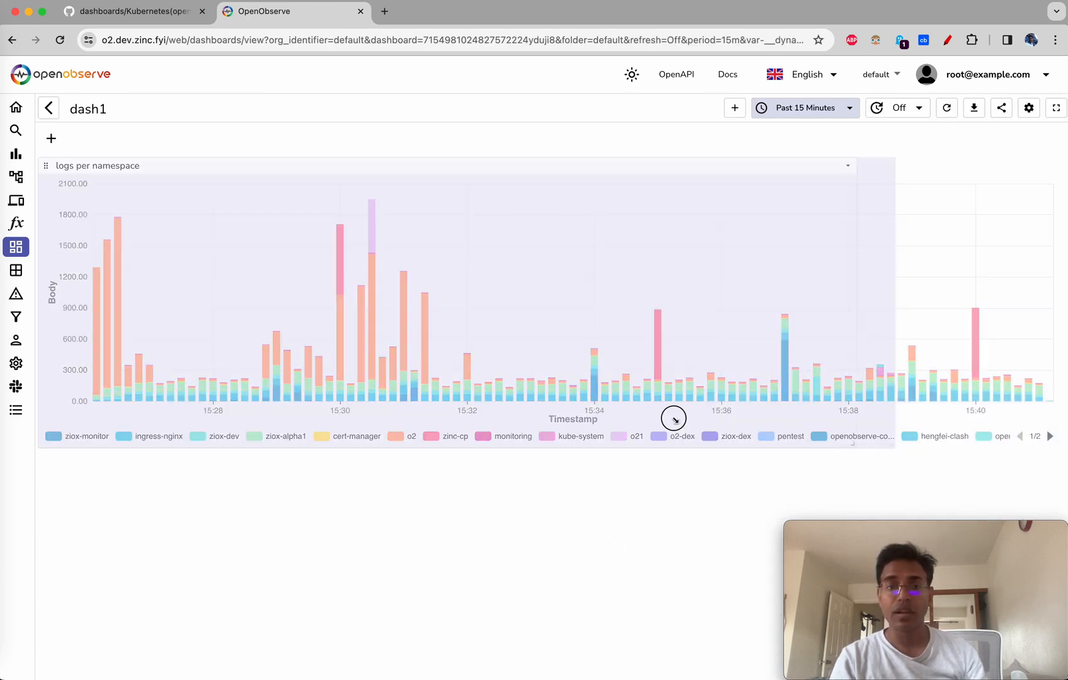
left_click_drag(674, 419, 549, 405)
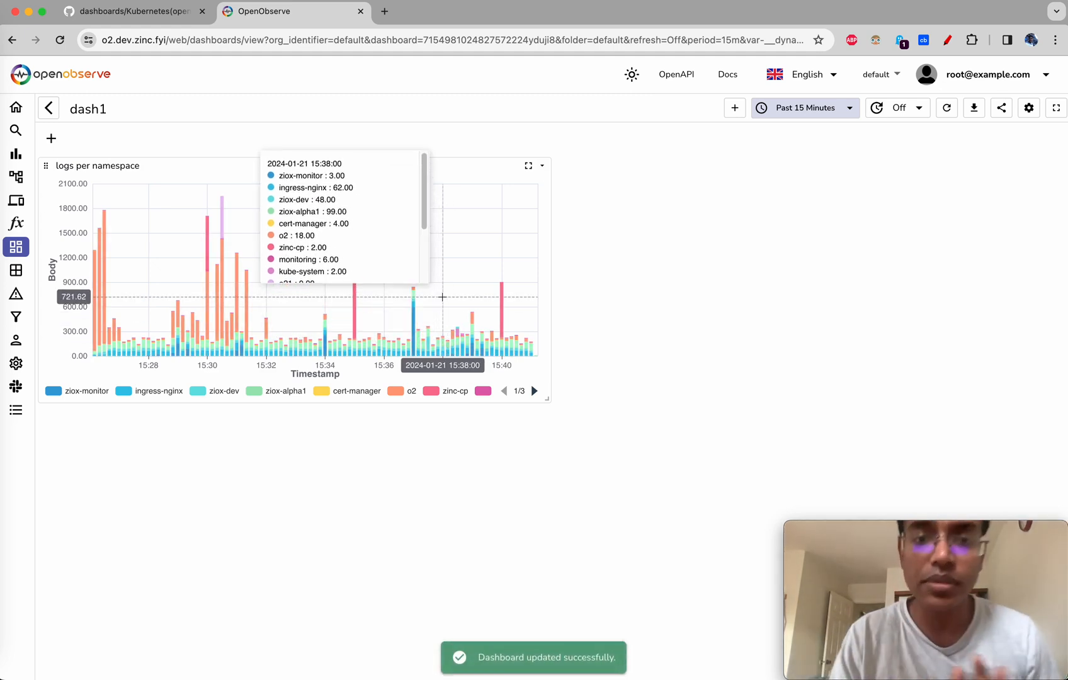
left_click(542, 166)
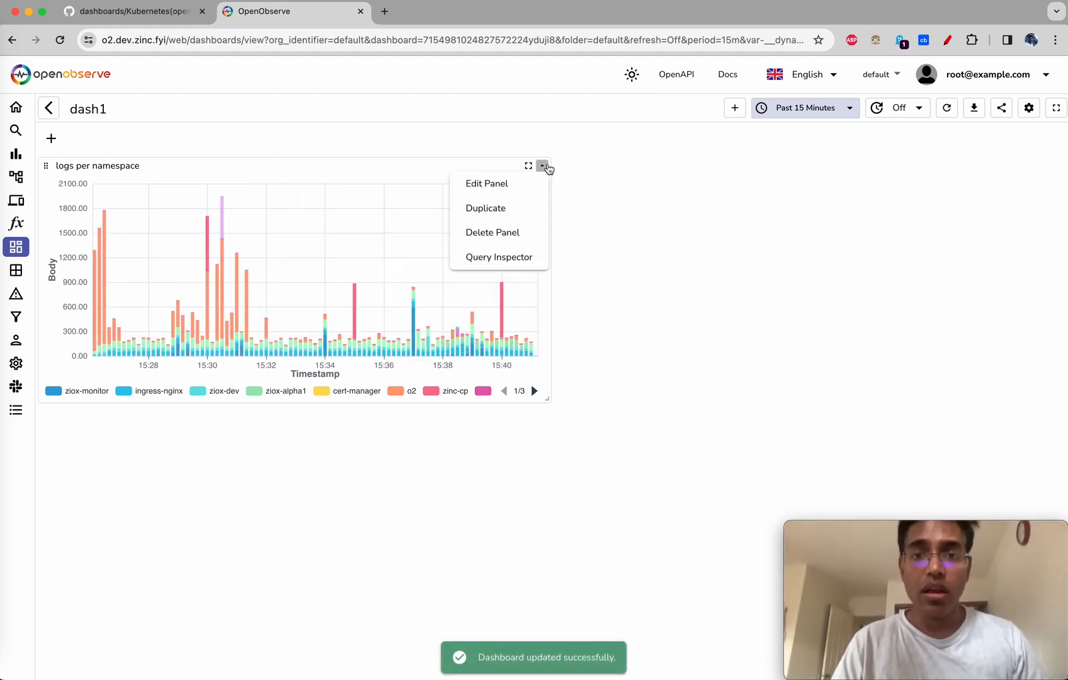
left_click(509, 184)
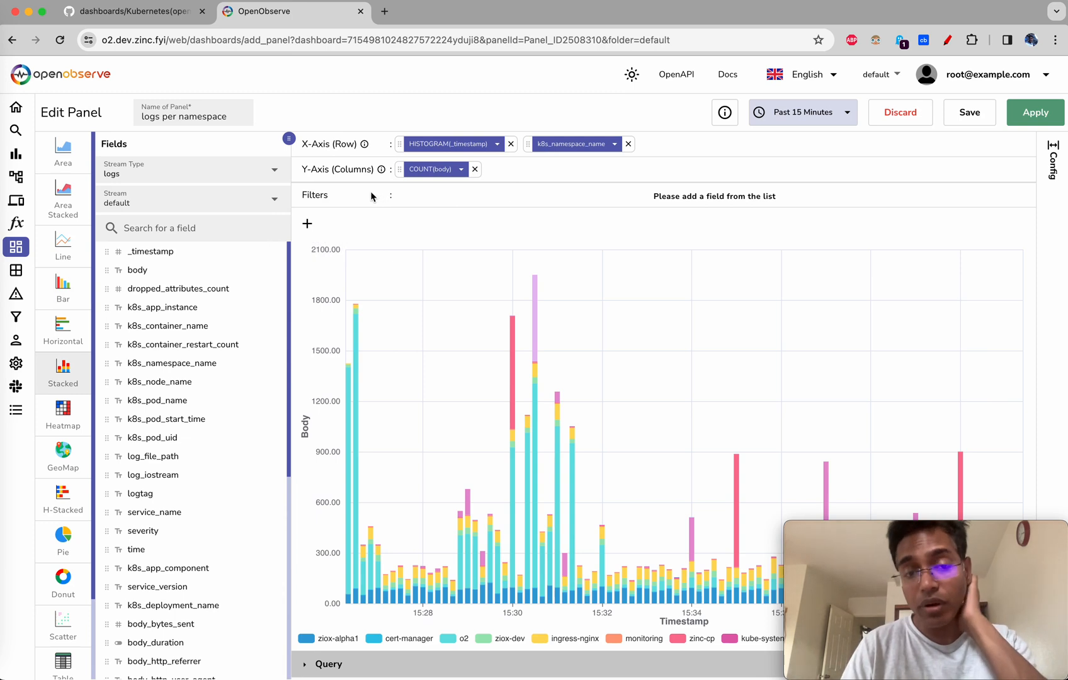
left_click(231, 228)
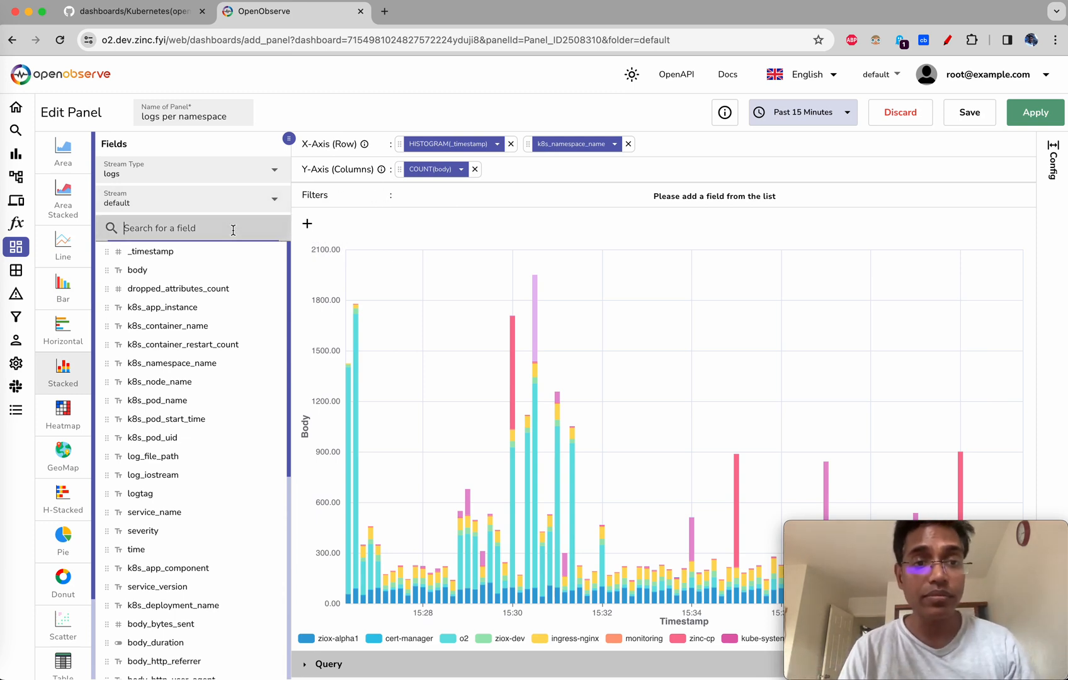
type("names")
key("BackSpace")
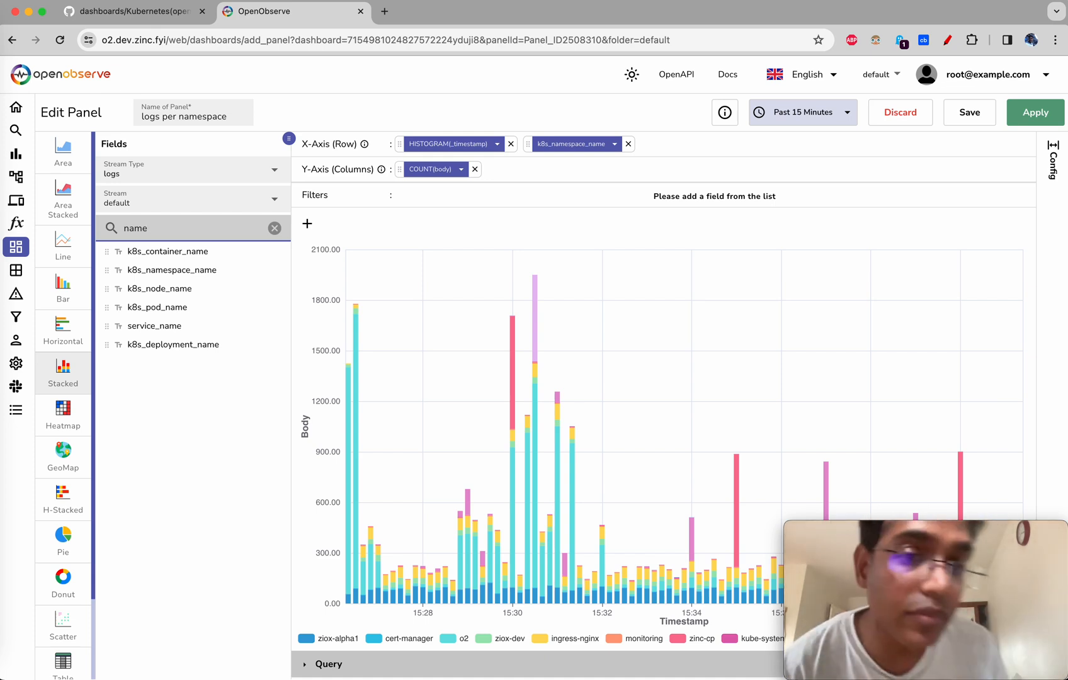
mouse_move(266, 272)
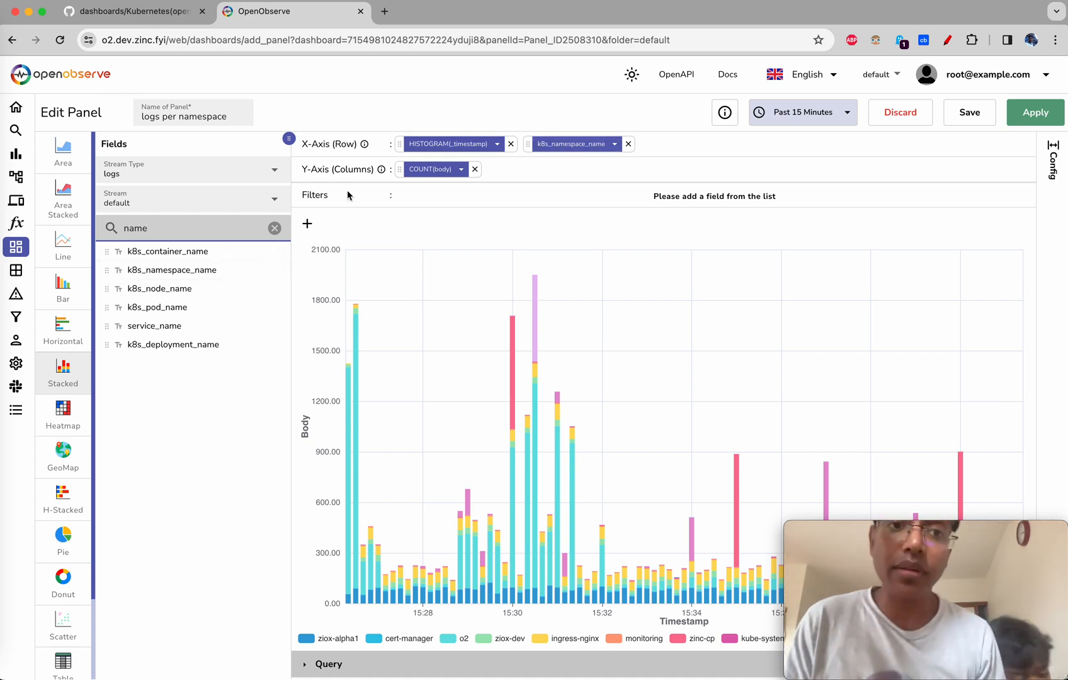
left_click(923, 113)
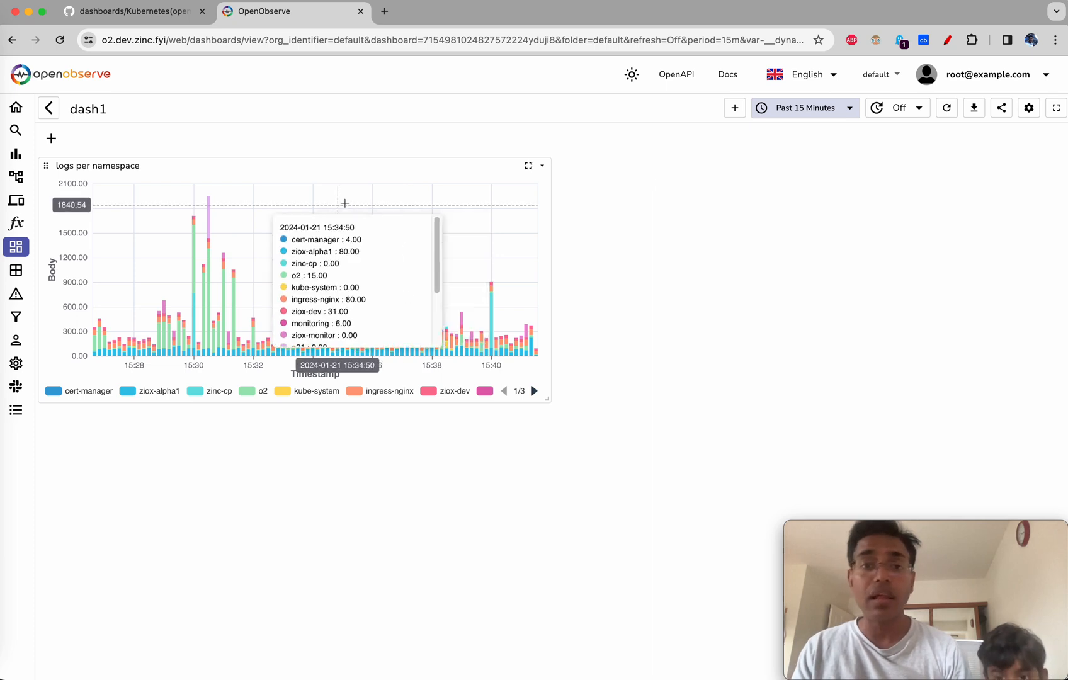
Narrow the logs per namespace panel to about a third of the dashboard width and add a panel charting the count of body by k8s_pod_name
left_click_drag(549, 397, 393, 396)
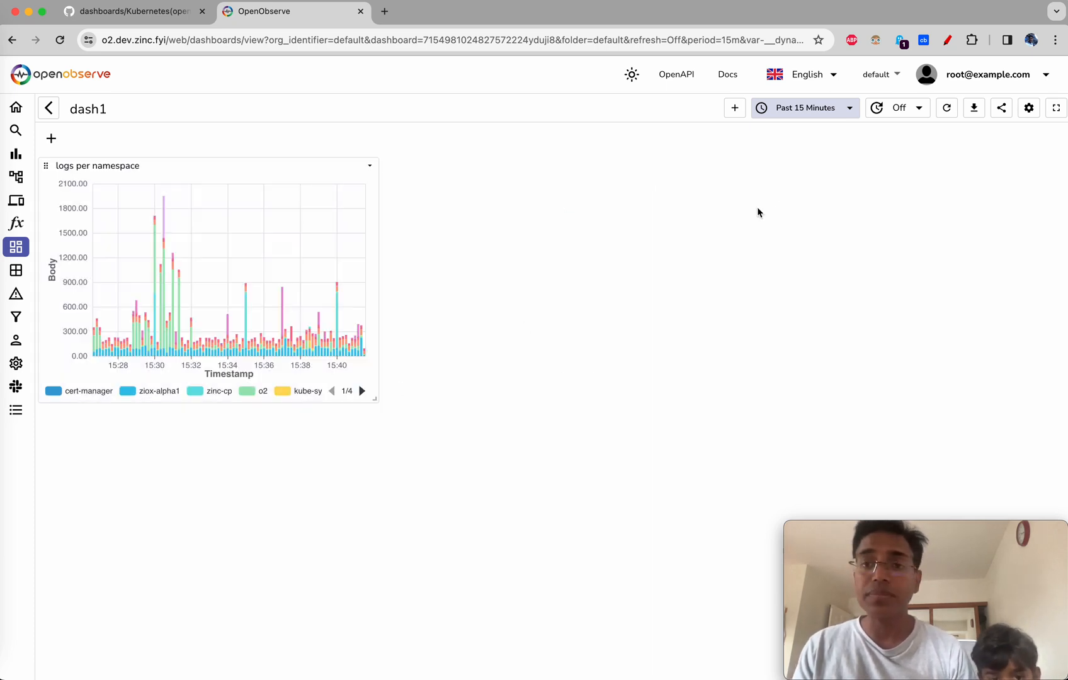
left_click(733, 108)
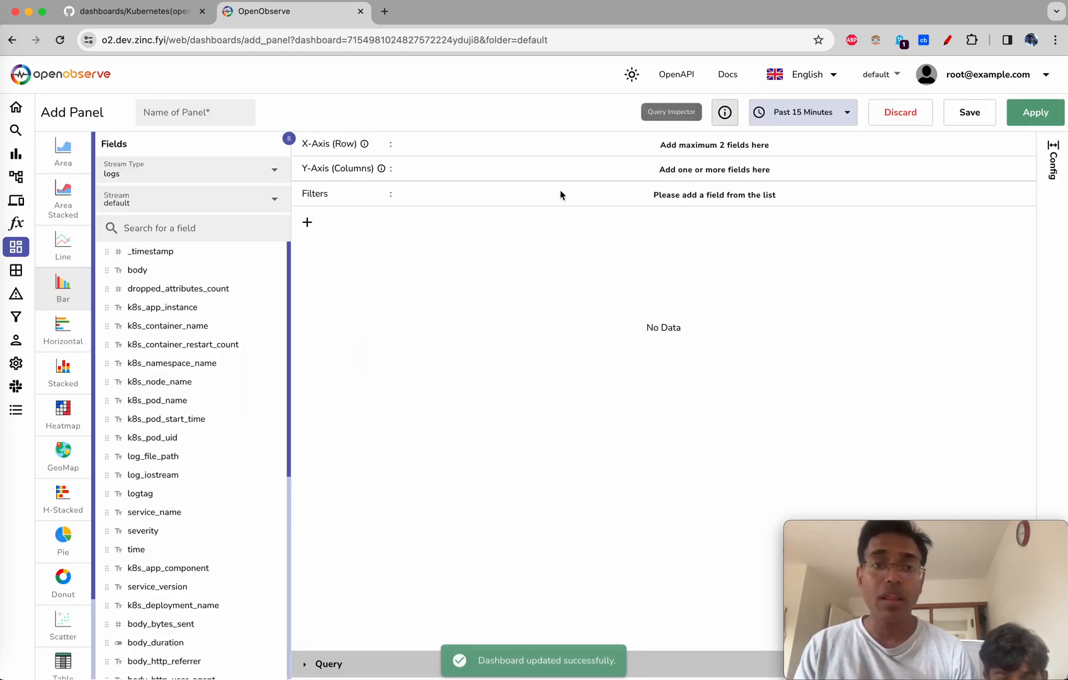
left_click(231, 227)
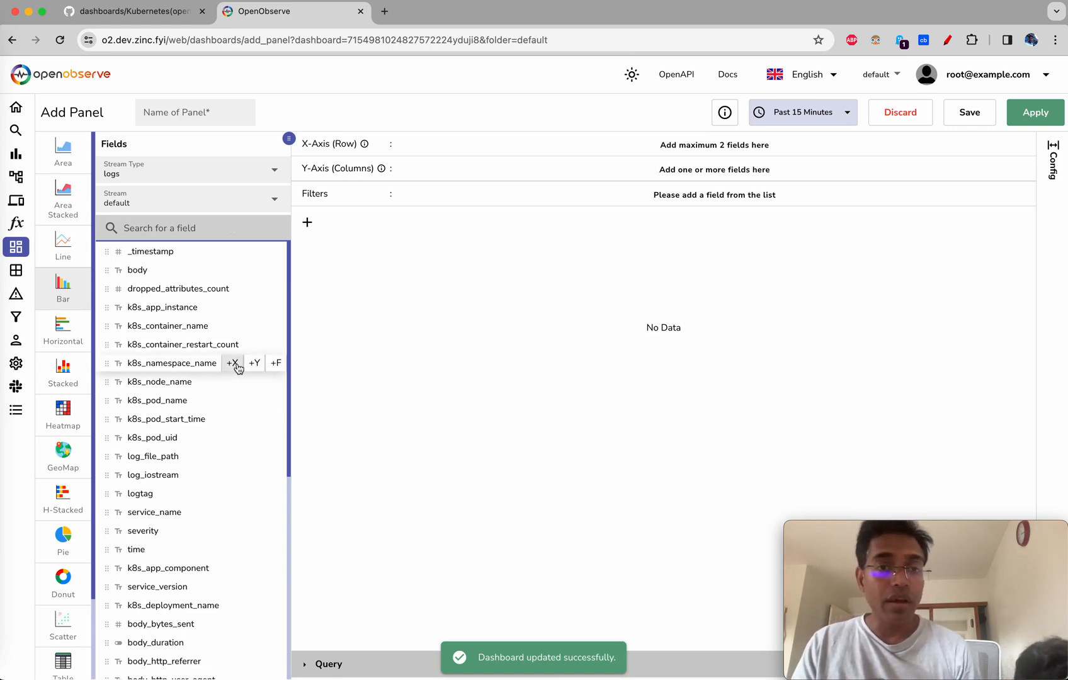
left_click(233, 363)
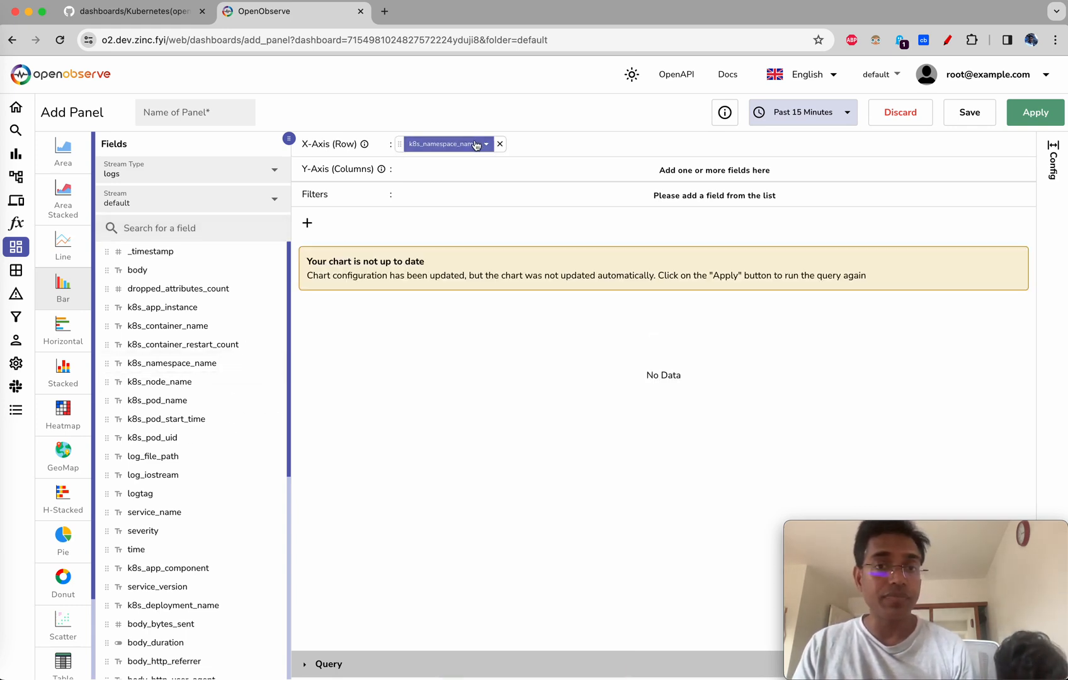
left_click(500, 143)
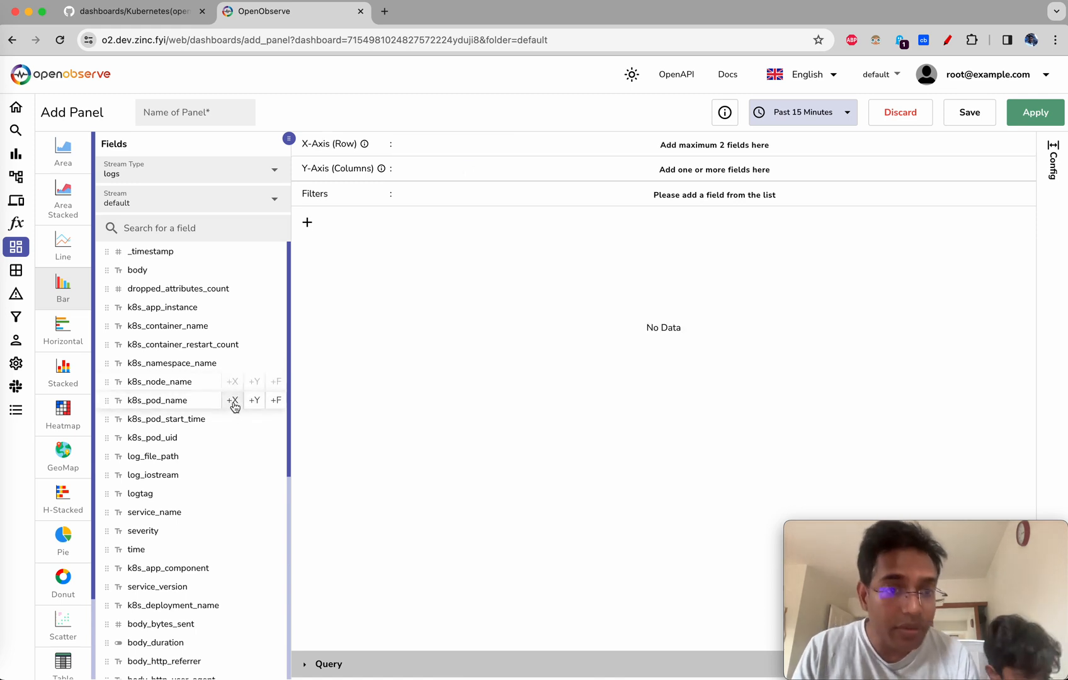
mouse_move(235, 403)
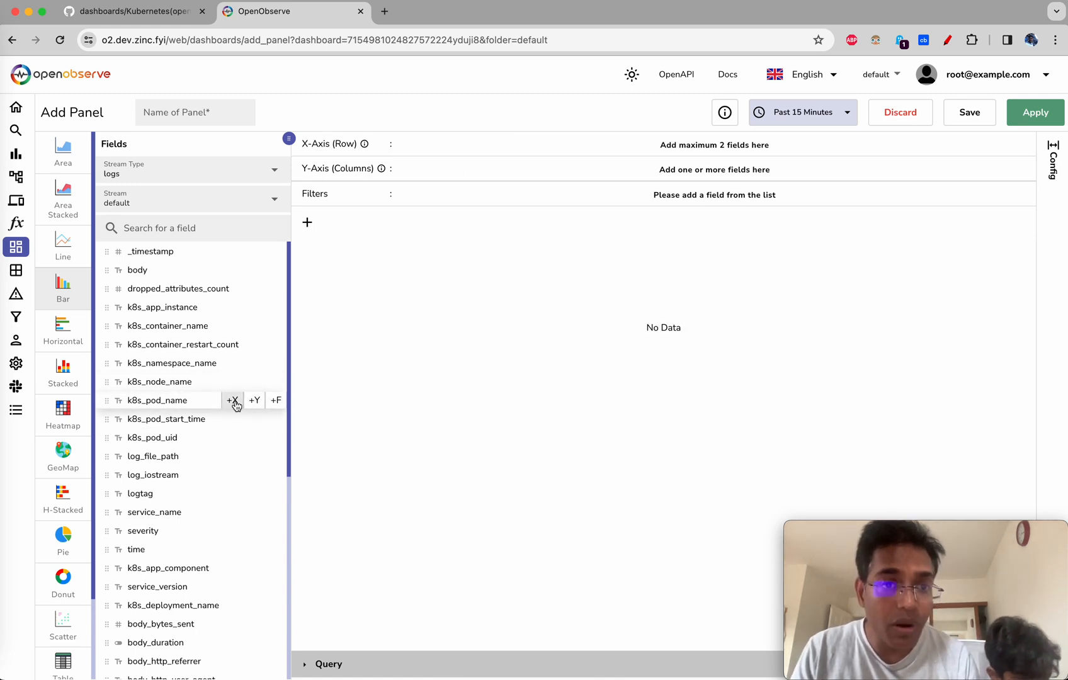
left_click(235, 403)
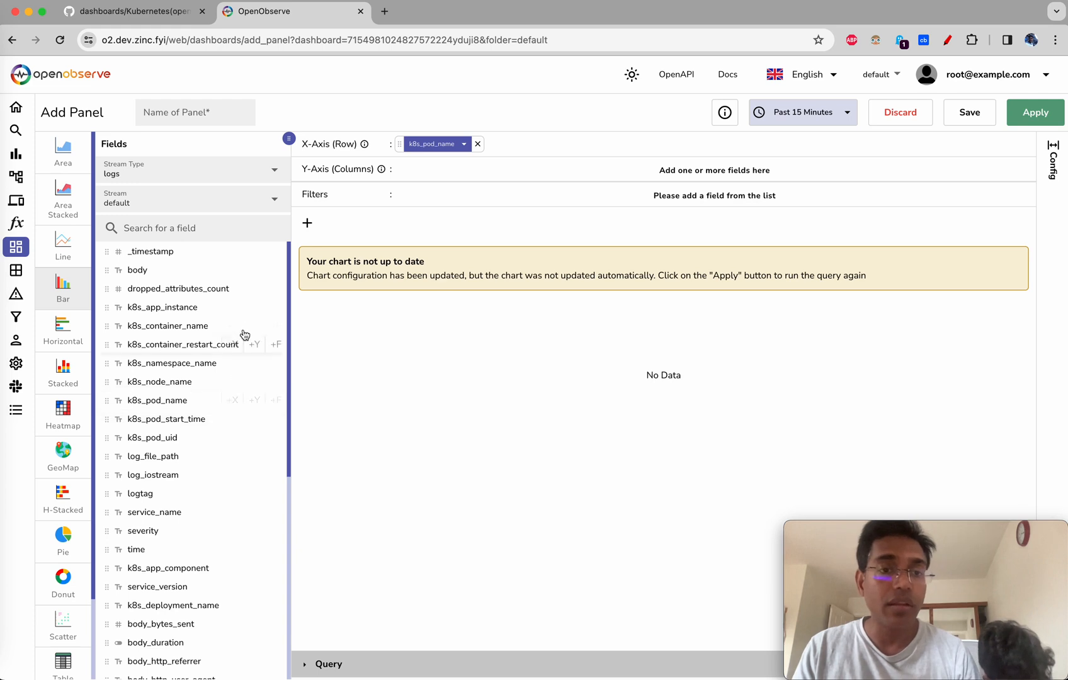
left_click(254, 271)
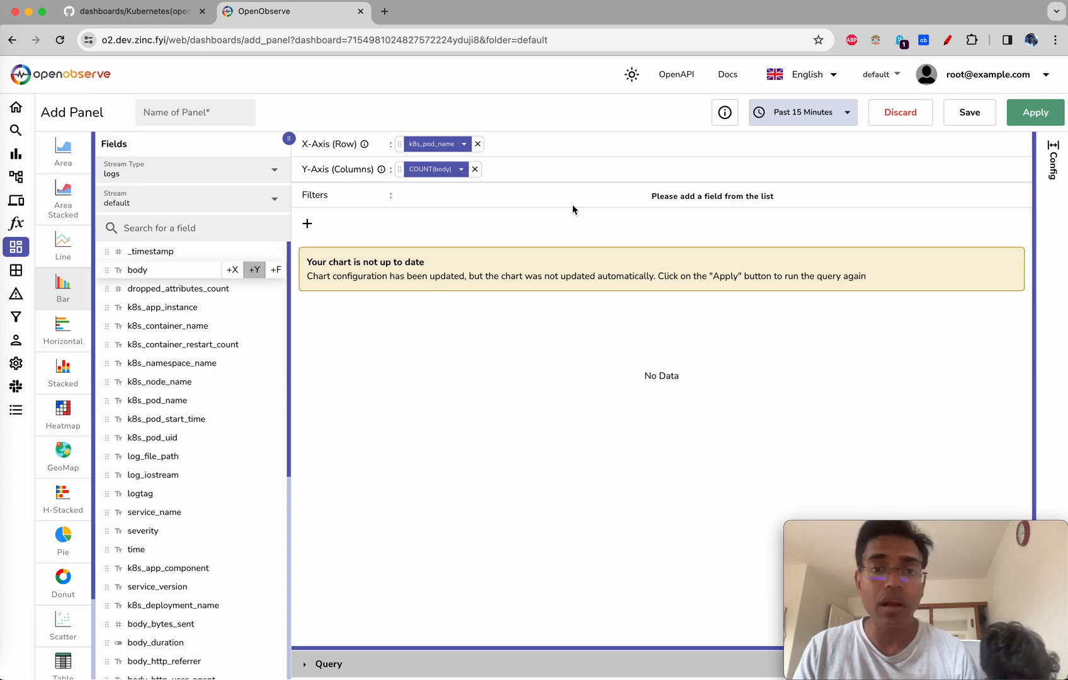
left_click(1031, 116)
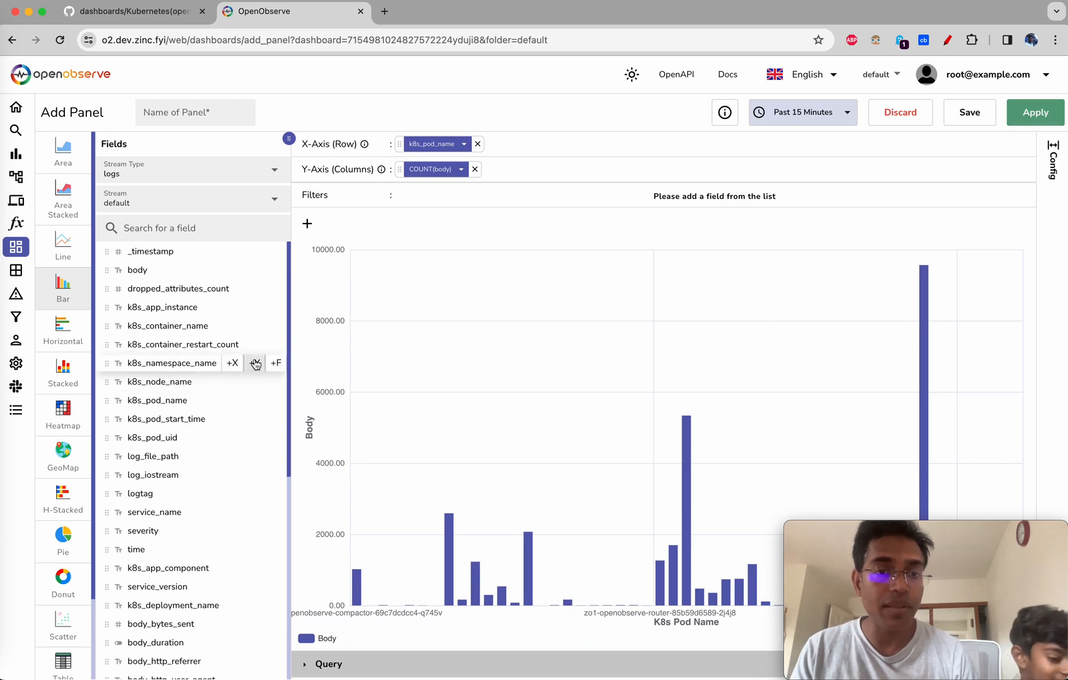
Add k8s_namespace_name as the second X-axis field, rerun the query and change the chart type to Stacked
left_click(233, 363)
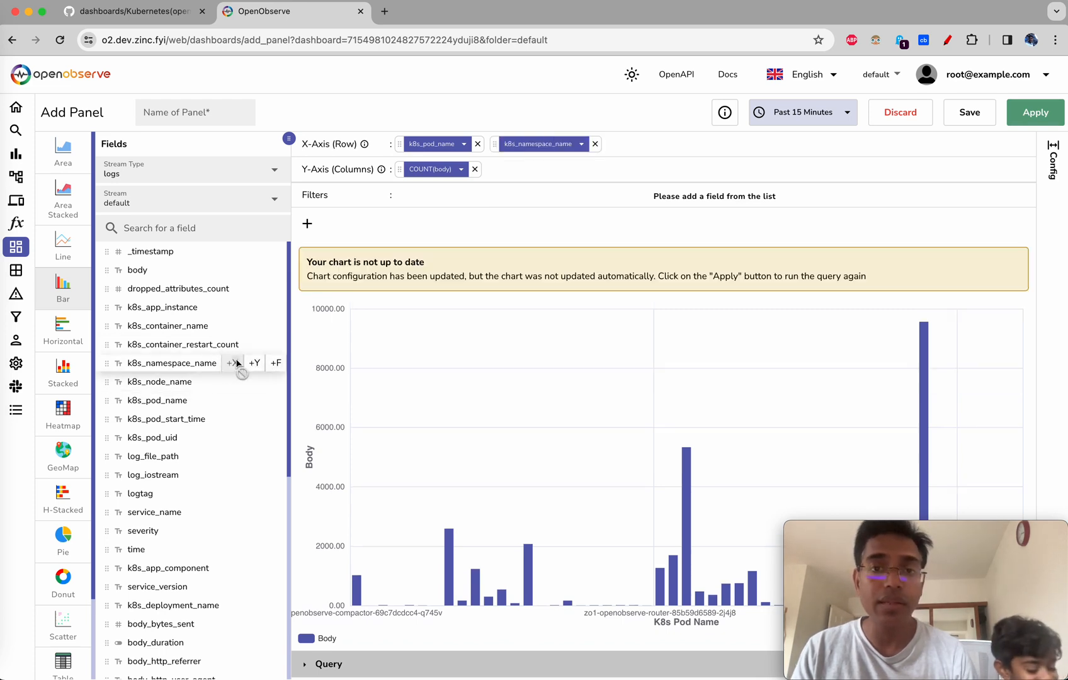
left_click(1036, 112)
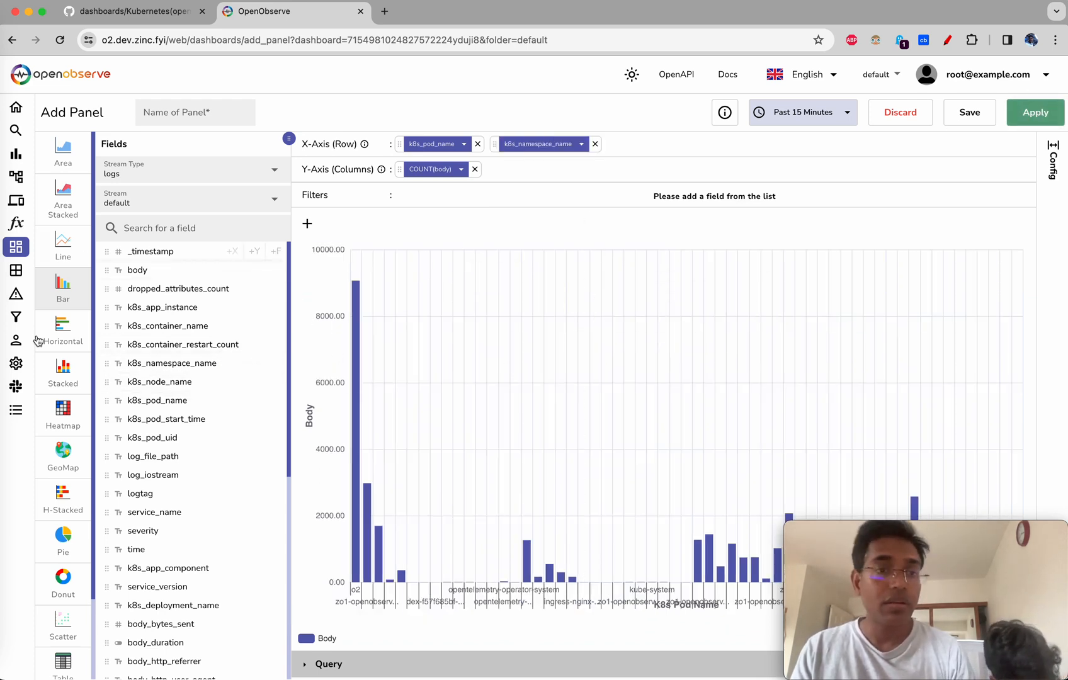
left_click(74, 241)
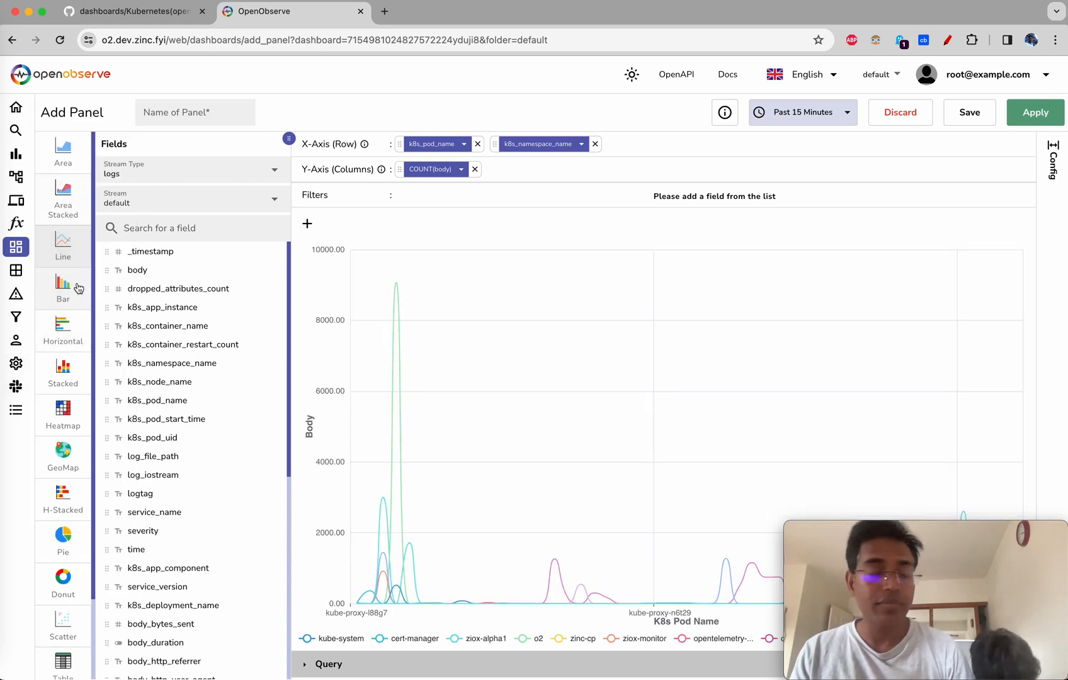
left_click(75, 382)
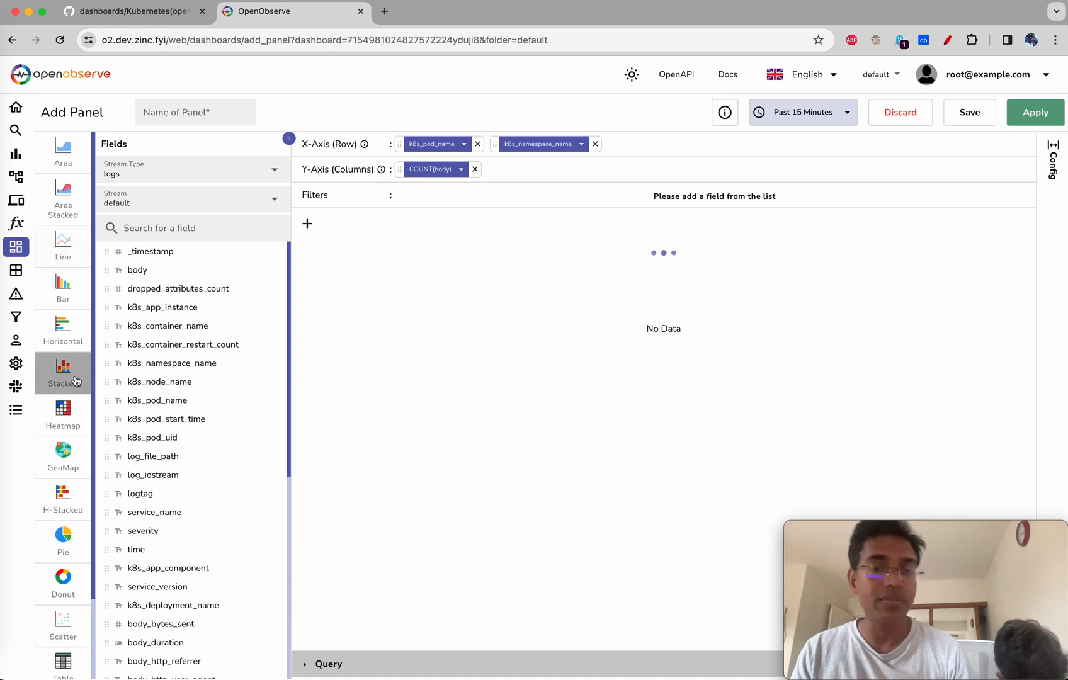
Name the pod panel "logs per pod" and save it to the dashboard
left_click(189, 113)
type("logs per pod")
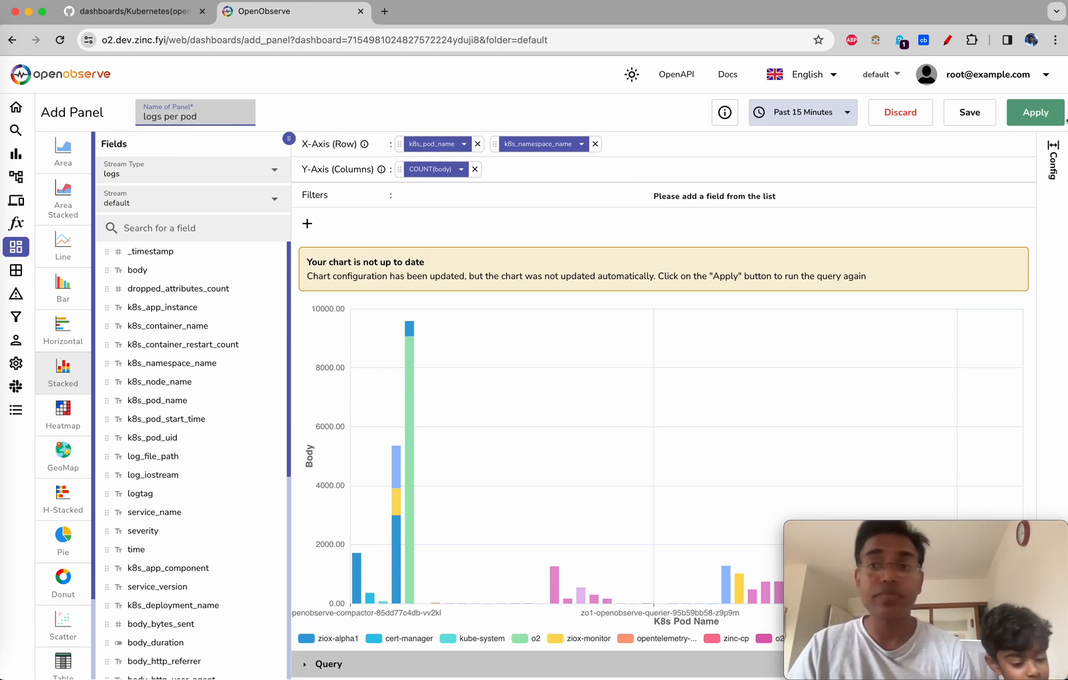
left_click(970, 112)
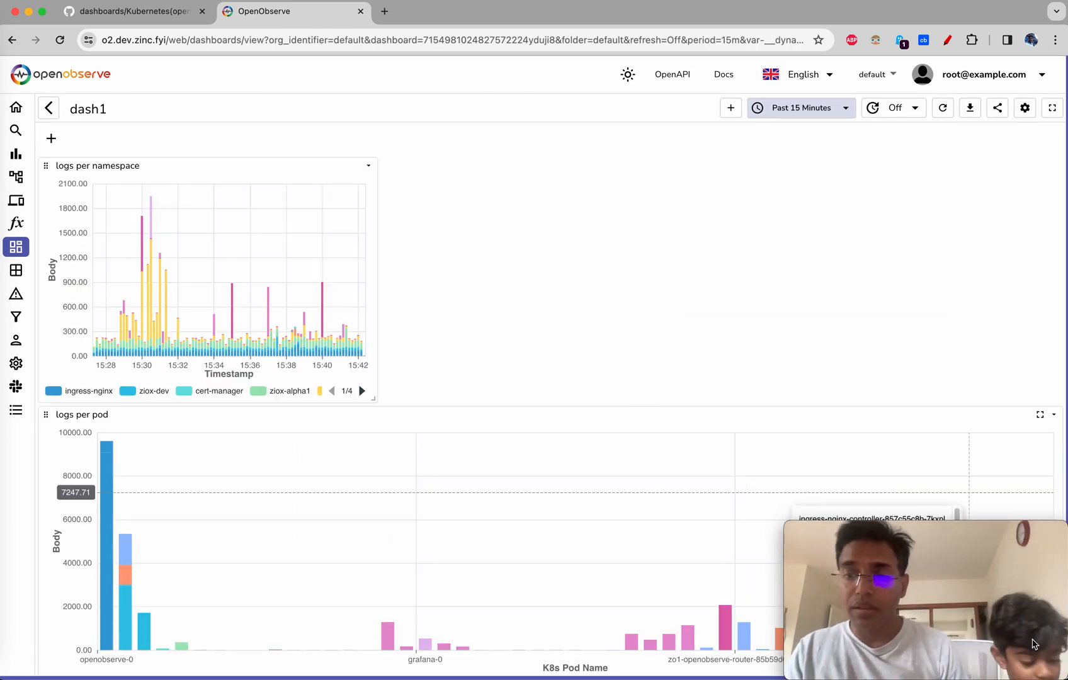
Shrink the logs per pod panel, place it beside logs per namespace and enlarge the namespace panel to about 40% of the dashboard width
left_click(995, 535)
left_click_drag(995, 535, 882, 219)
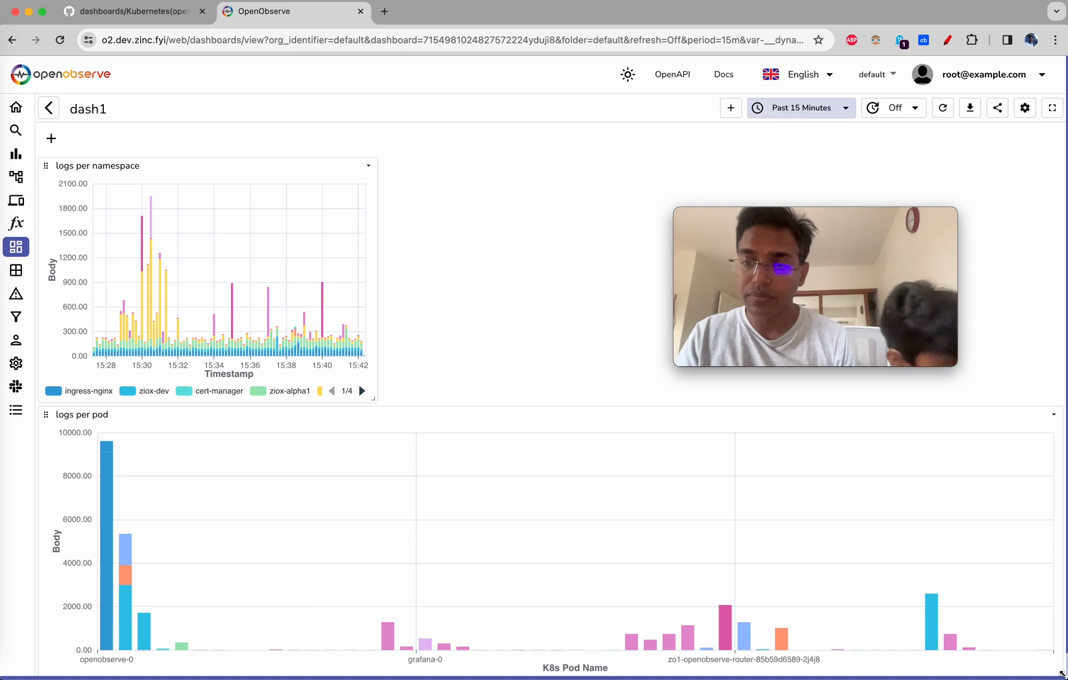
mouse_move(1060, 673)
left_mouse_down()
mouse_move(949, 633)
mouse_move(1063, 665)
left_mouse_up()
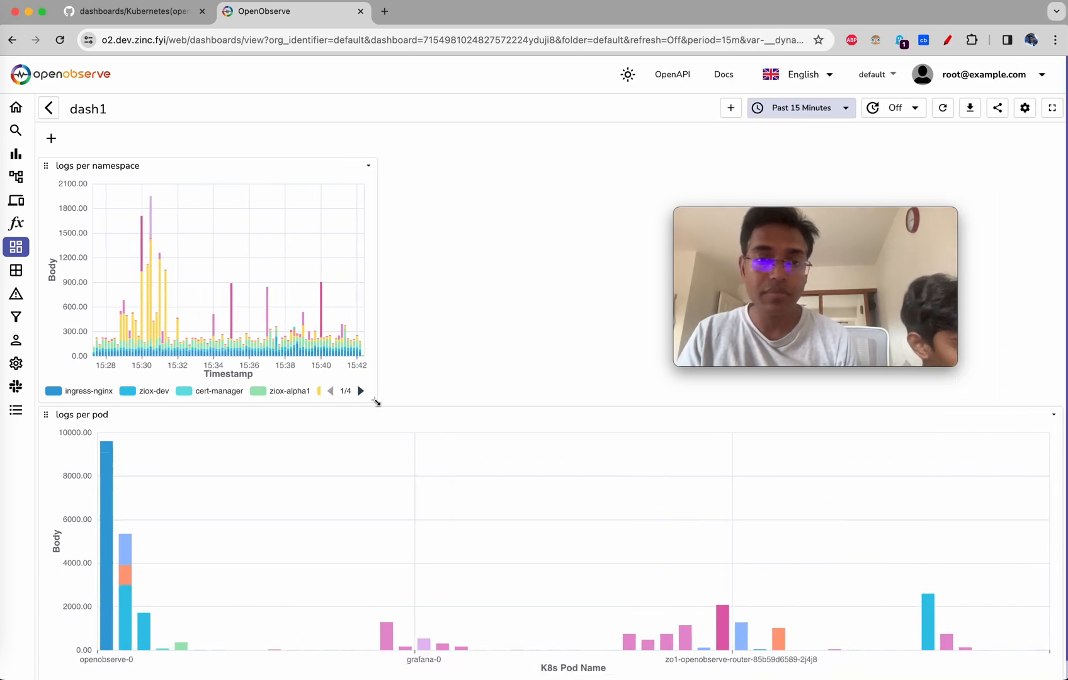
left_click_drag(375, 401, 375, 287)
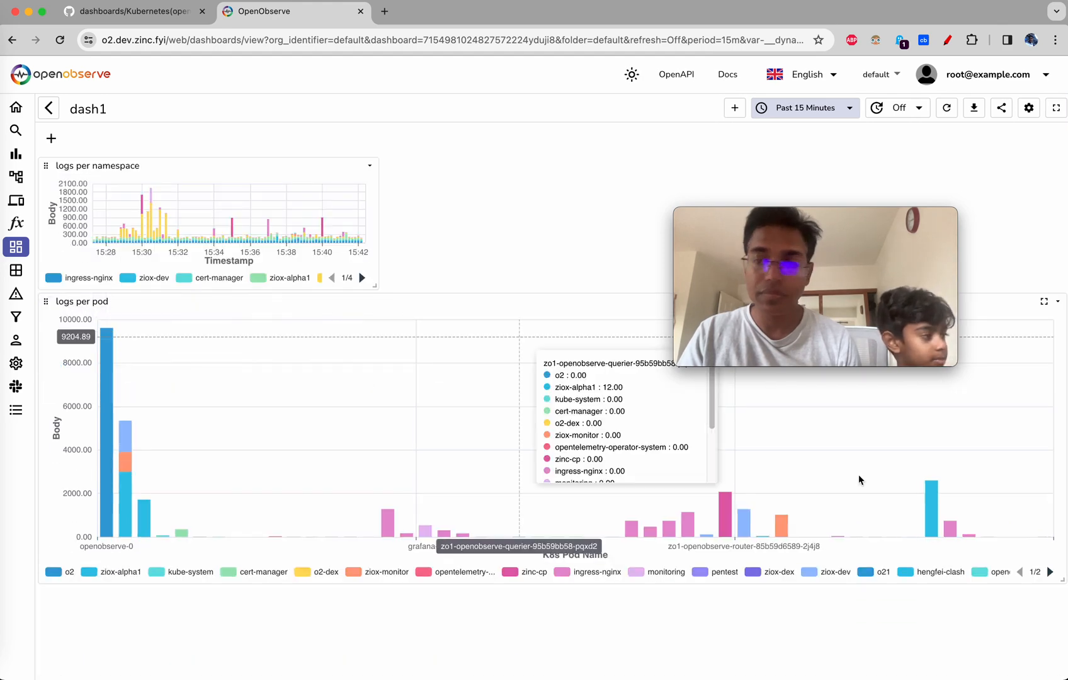
left_click_drag(1061, 584, 492, 557)
left_click_drag(381, 307, 819, 142)
left_click_drag(374, 285, 463, 397)
left_click_drag(833, 216, 919, 556)
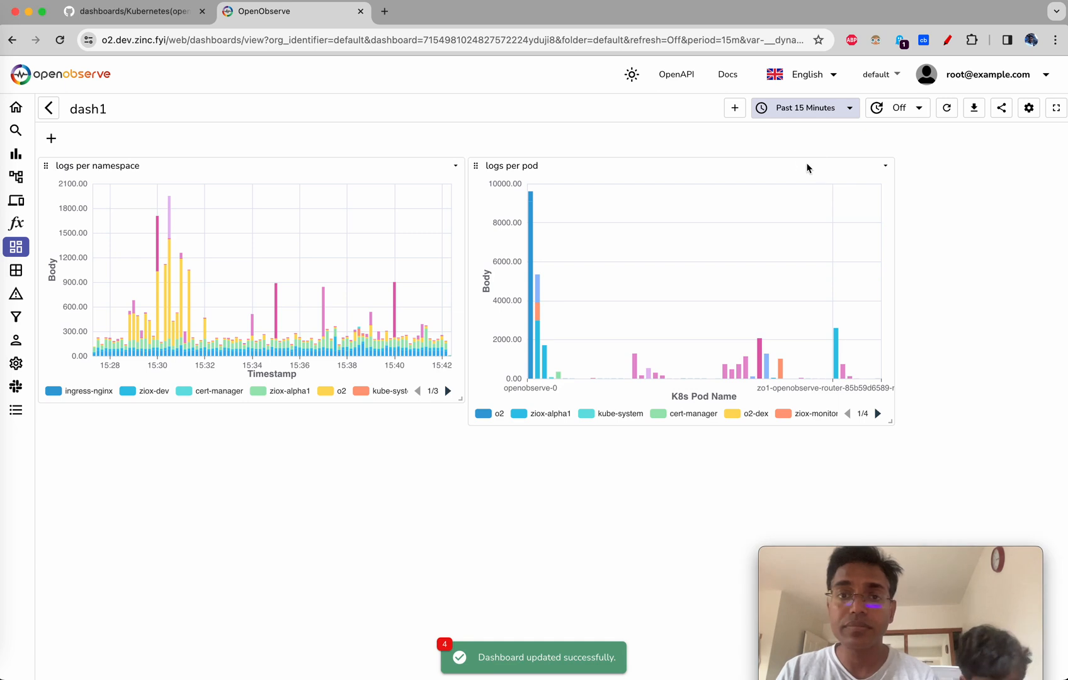
Arrange the two panels side by side at equal height, each filling half of the dashboard width
left_click_drag(744, 167, 912, 138)
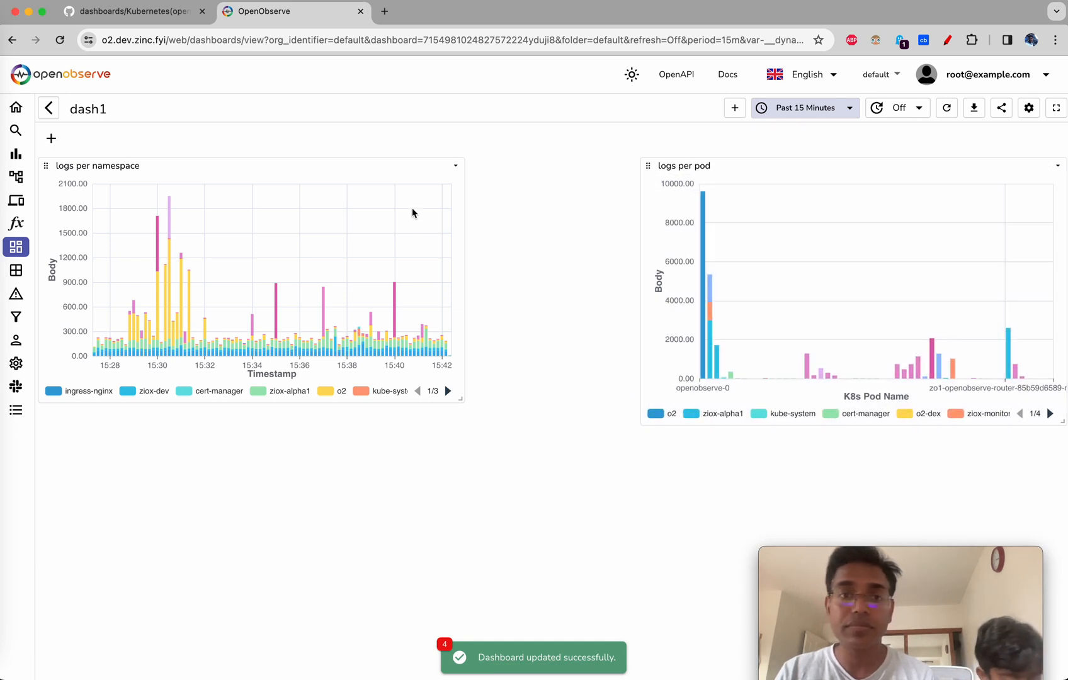
mouse_move(408, 169)
left_mouse_down()
mouse_move(436, 145)
mouse_move(423, 169)
left_mouse_up()
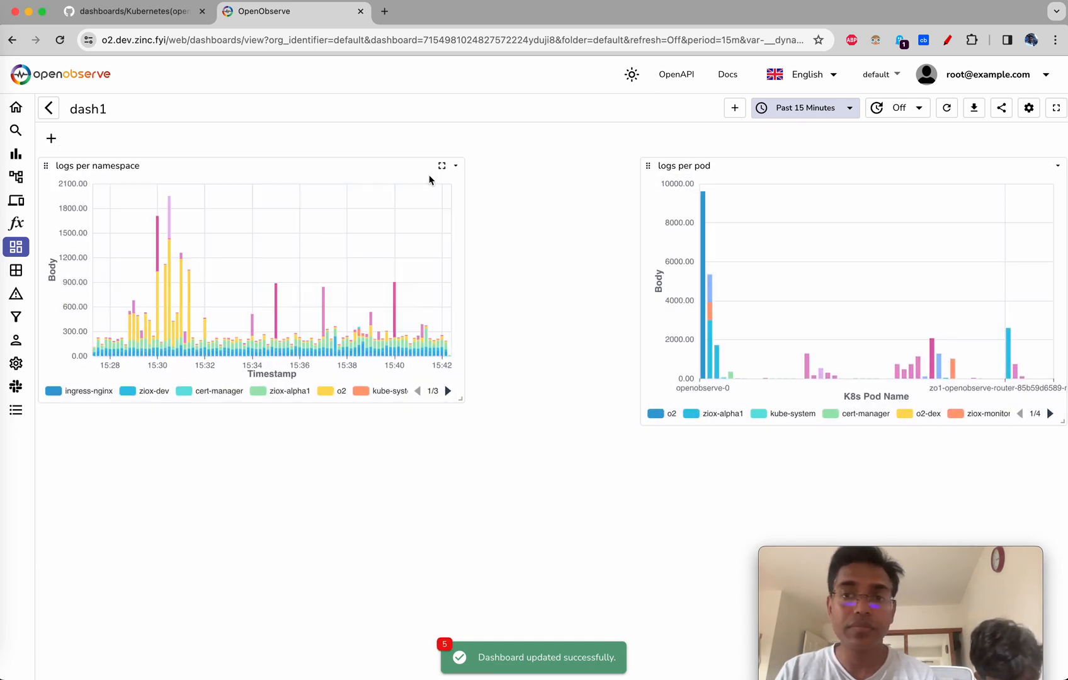
left_click_drag(463, 397, 546, 398)
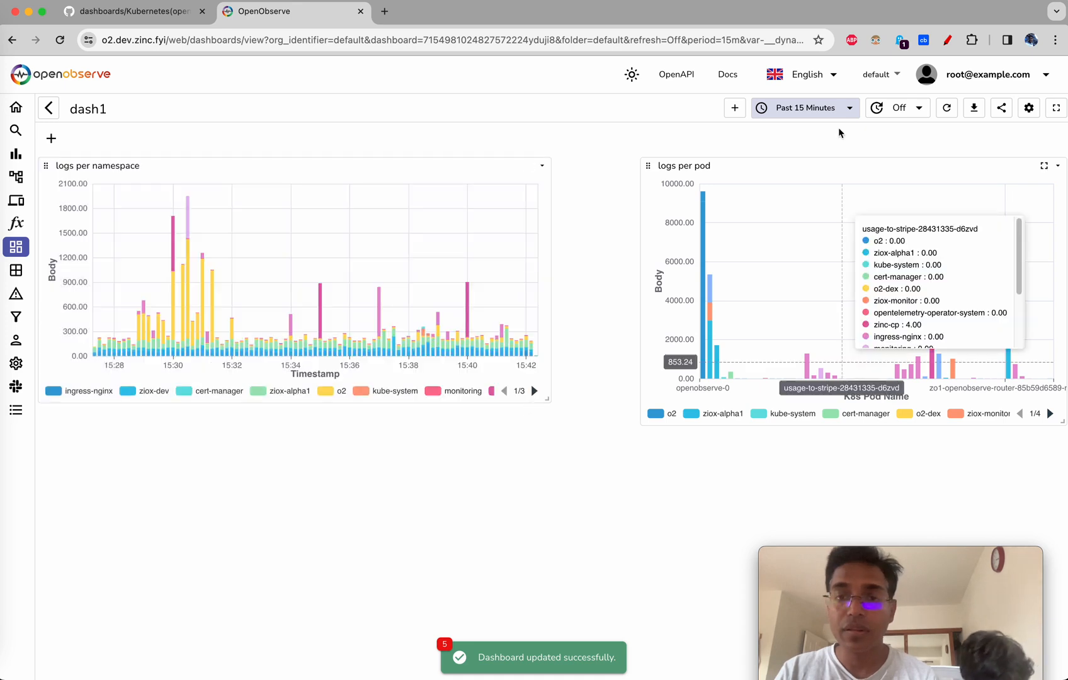
left_click_drag(851, 169, 801, 176)
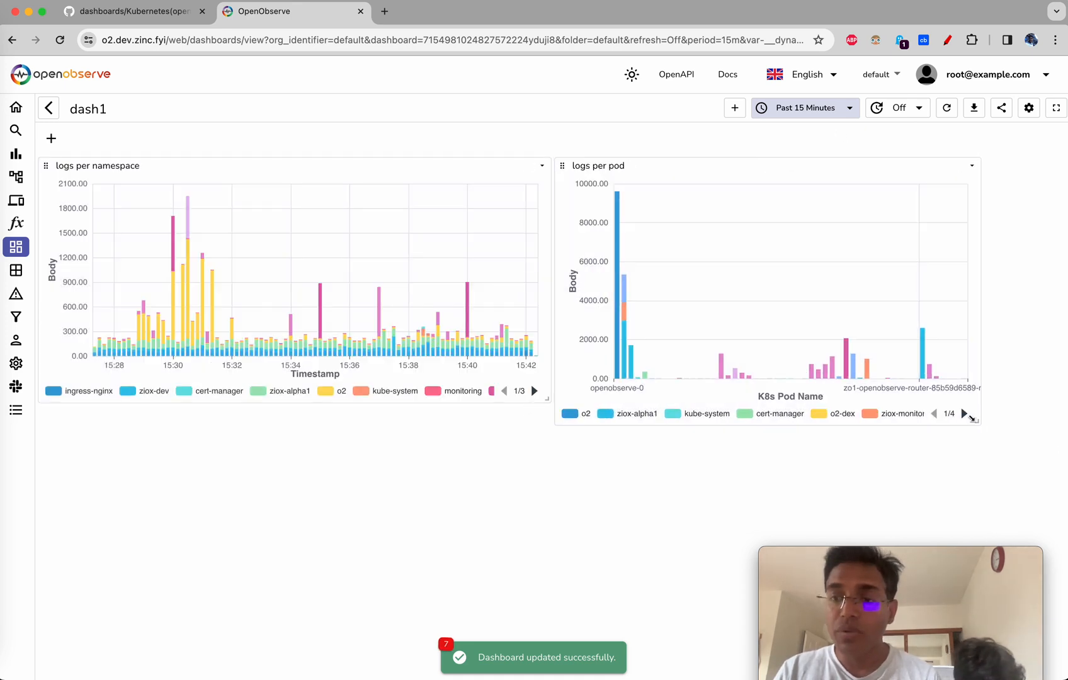
left_click_drag(977, 415, 1038, 404)
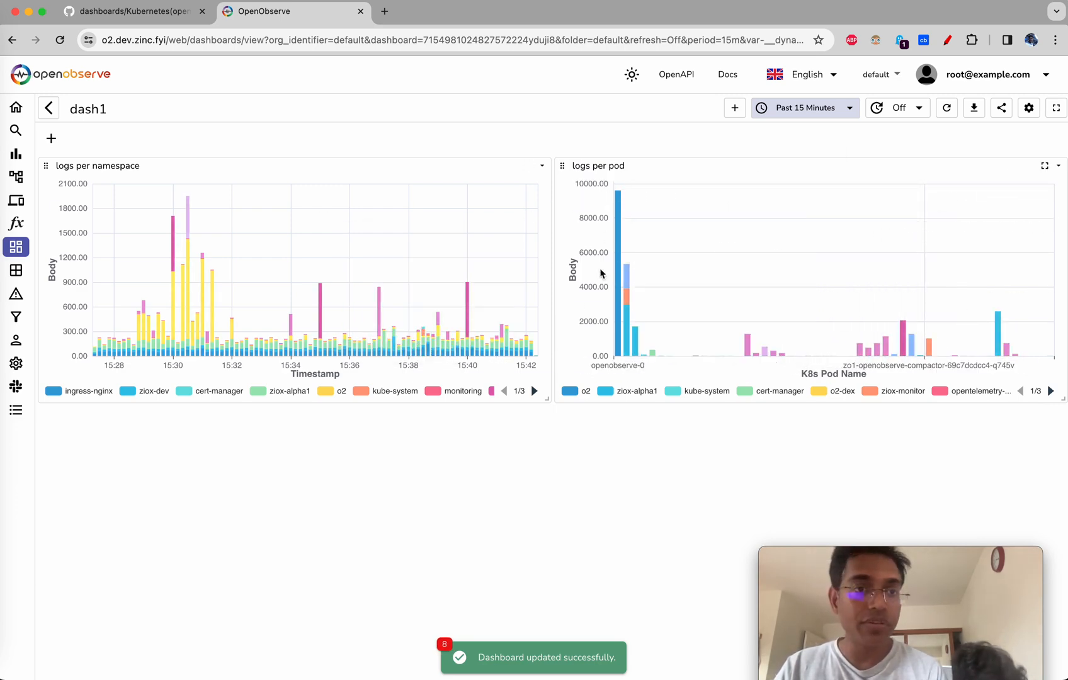
Edit the logs per namespace panel to show 0 decimals and save it
left_click(544, 167)
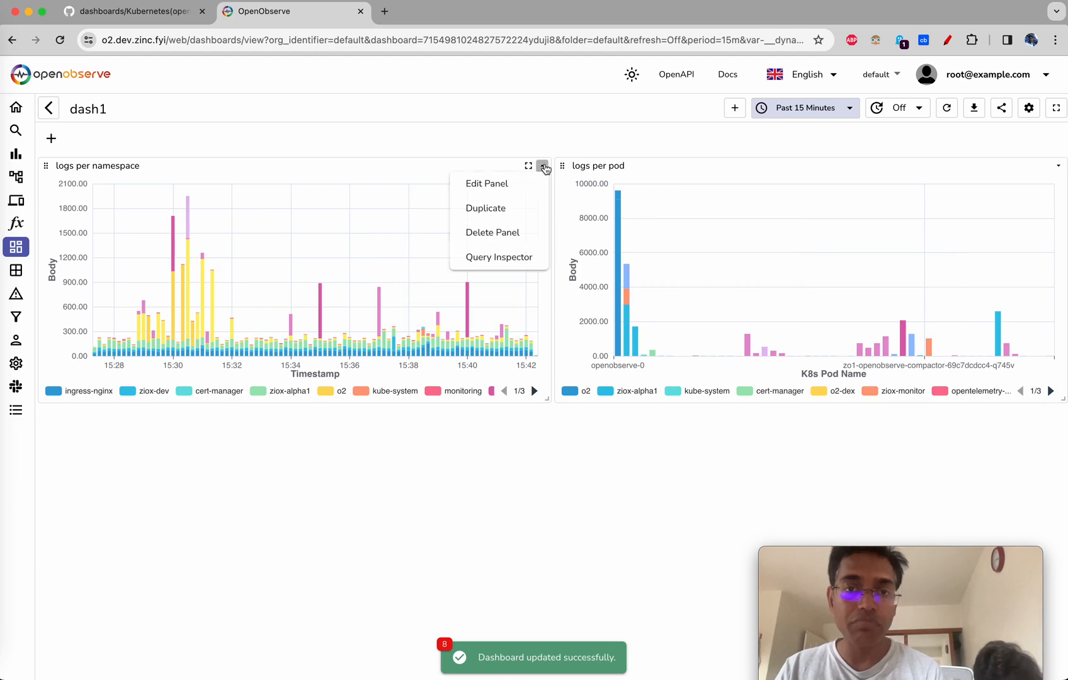
left_click(504, 192)
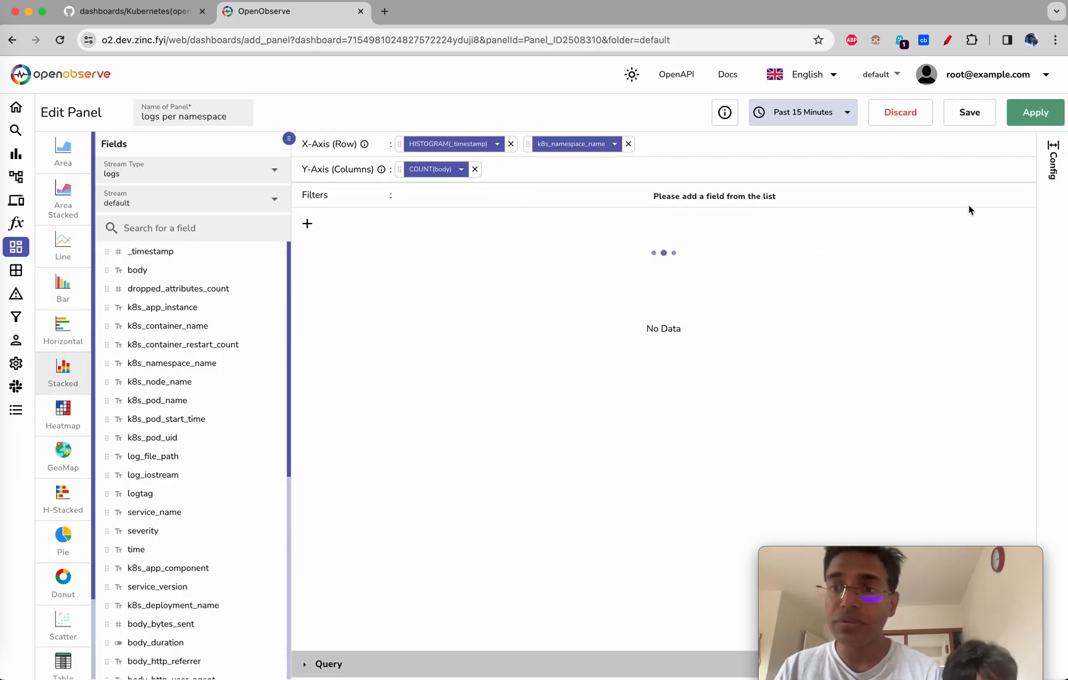
left_click(1053, 176)
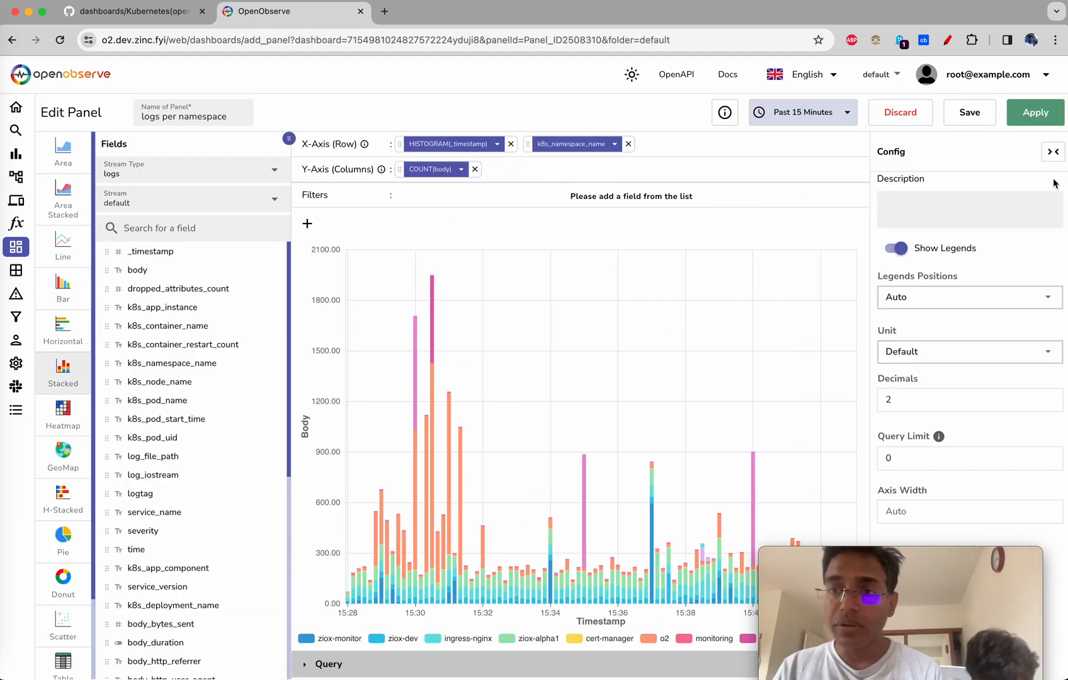
left_click(1050, 403)
left_click(1050, 403)
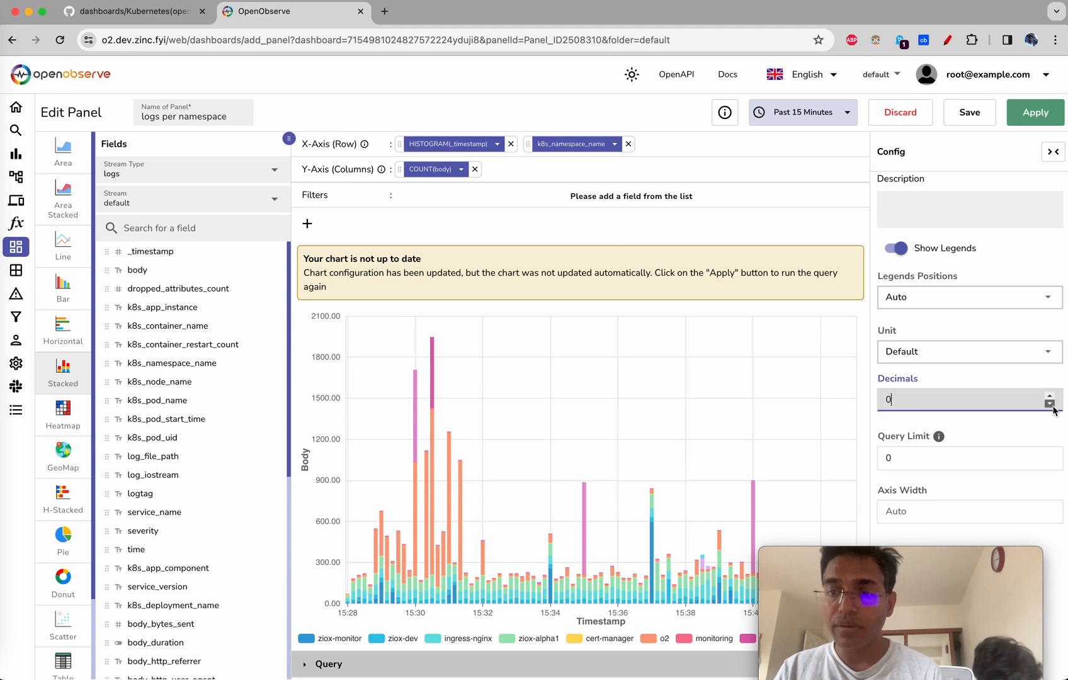
left_click(970, 112)
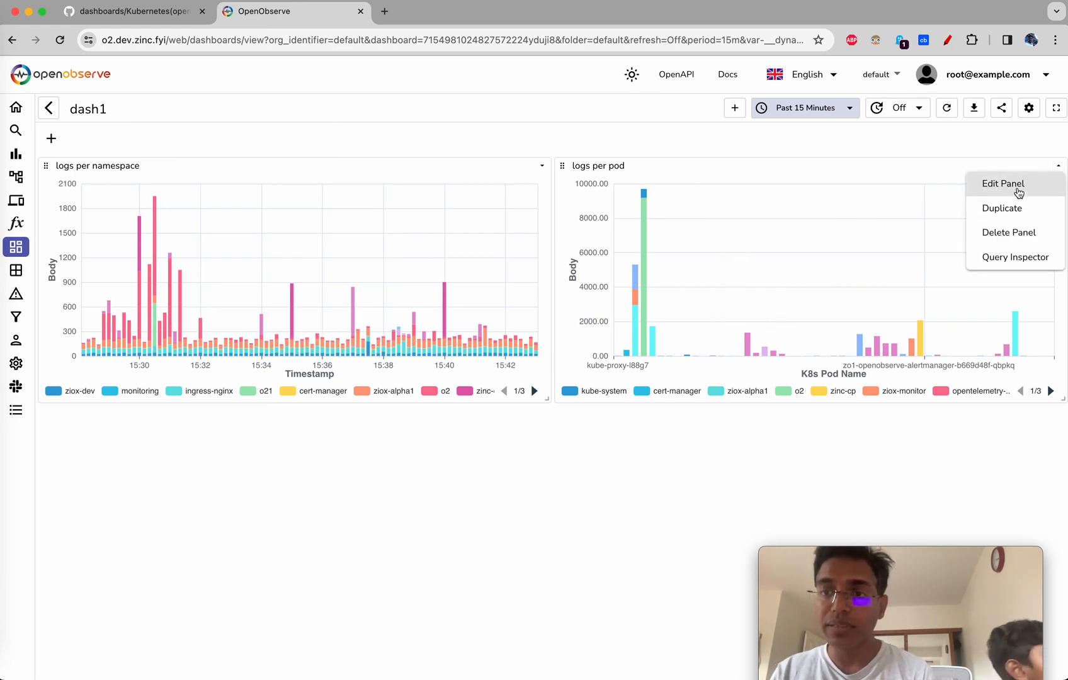
Set the logs per pod panel's decimals to 0 and save the panel
left_click(1001, 184)
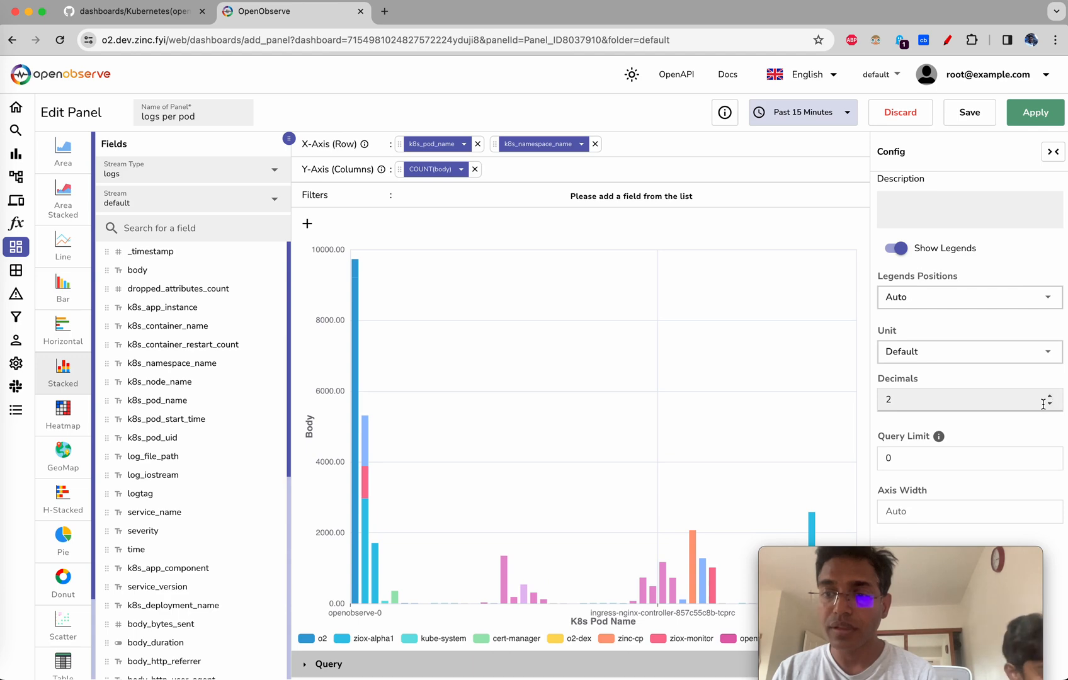
left_click(1049, 404)
left_click(1049, 403)
left_click(971, 112)
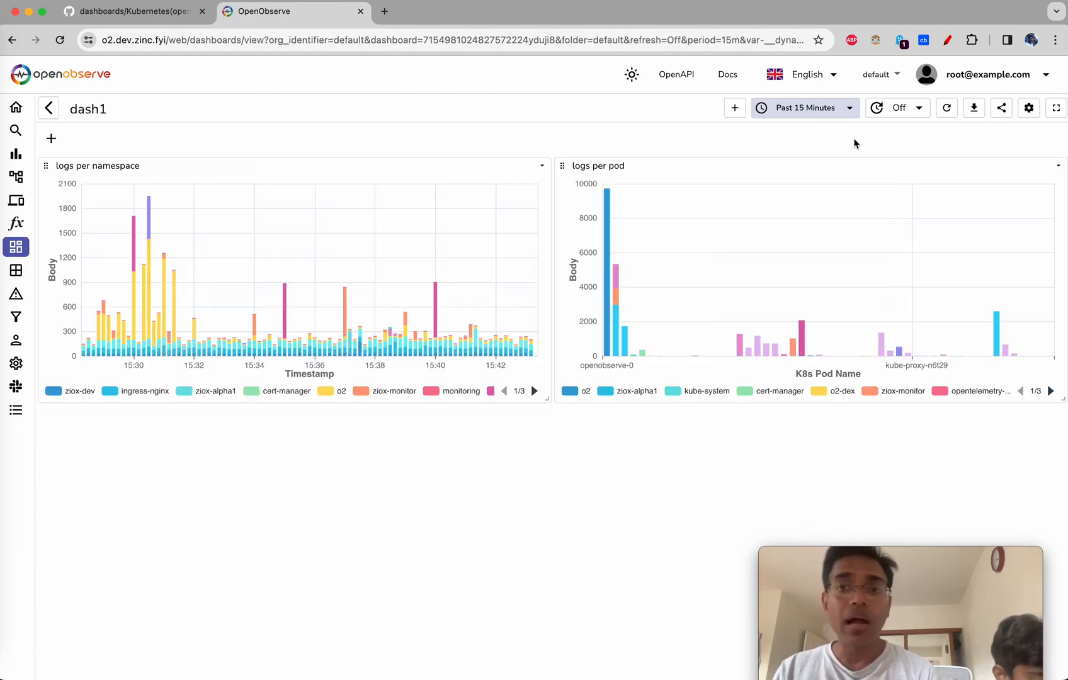
Add a new panel to dash1 that uses the metrics stream type and the k8s_pod_memory_usage stream
left_click(741, 109)
left_click(267, 171)
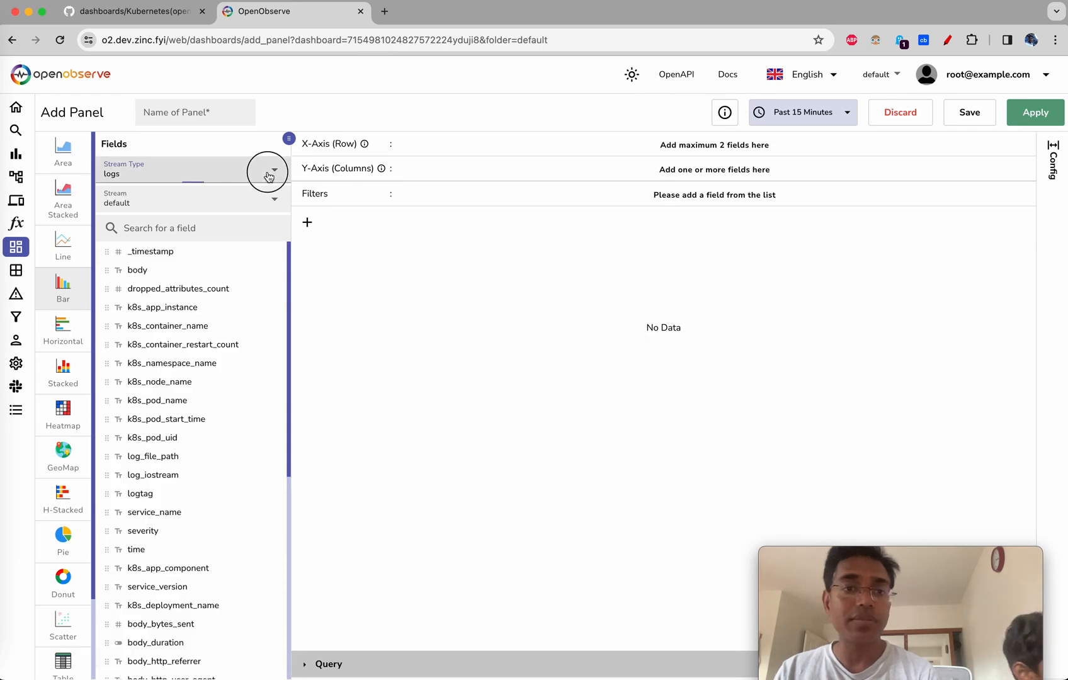
left_click(124, 219)
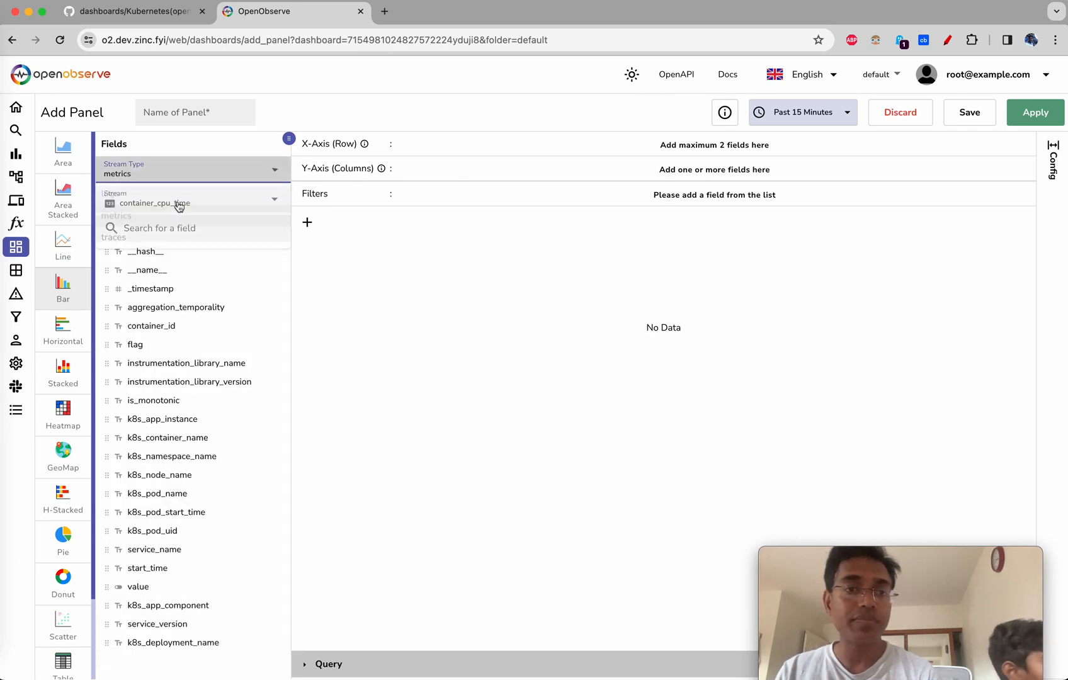
left_click(220, 196)
type("memory")
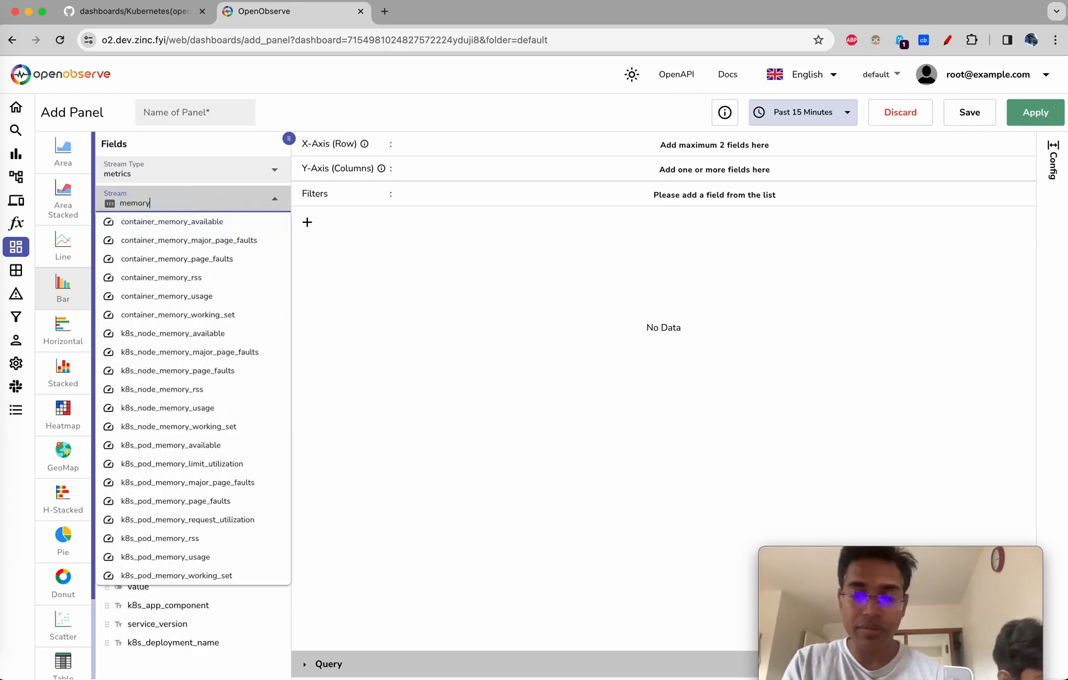
type("_sa")
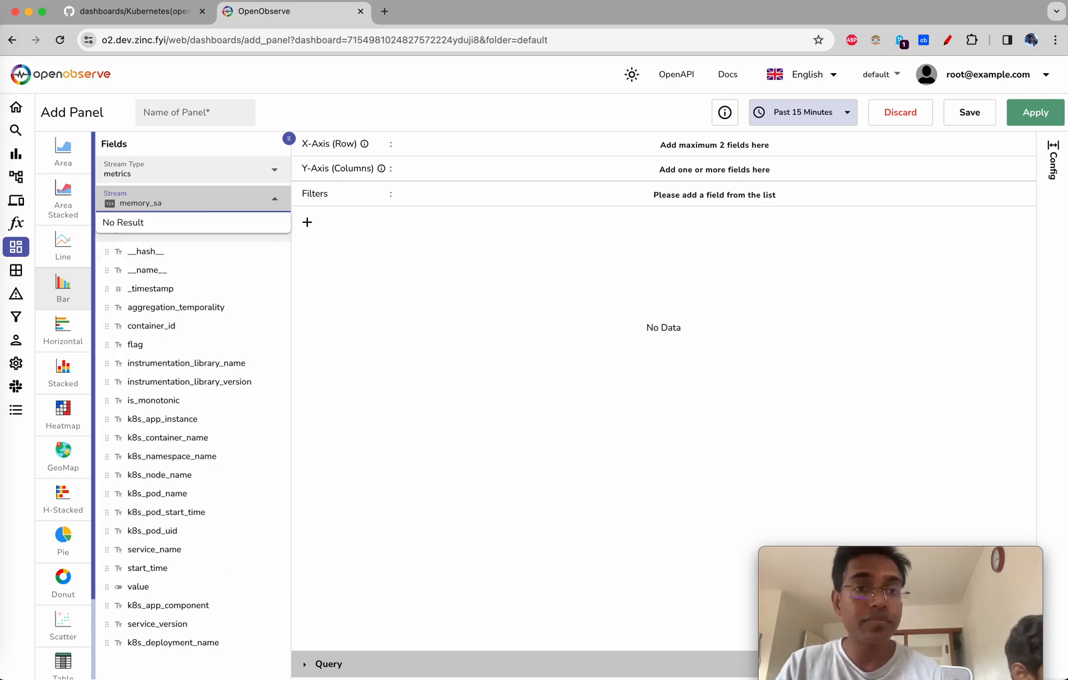
key("BackSpace")
key("BackSpace")
type("usage")
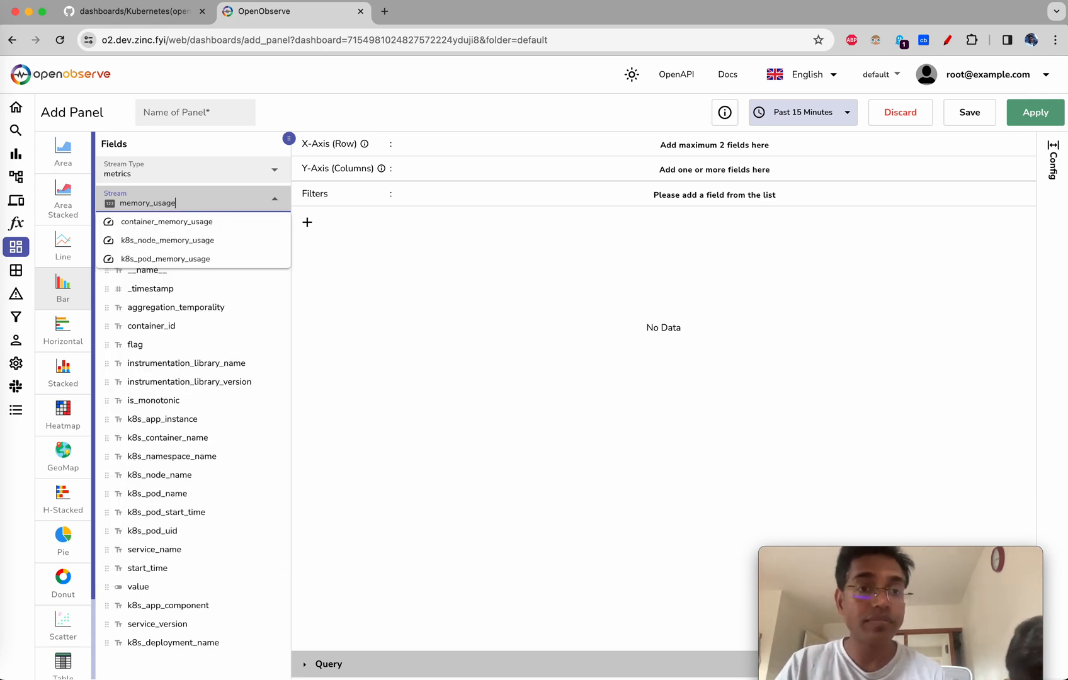
left_click(262, 261)
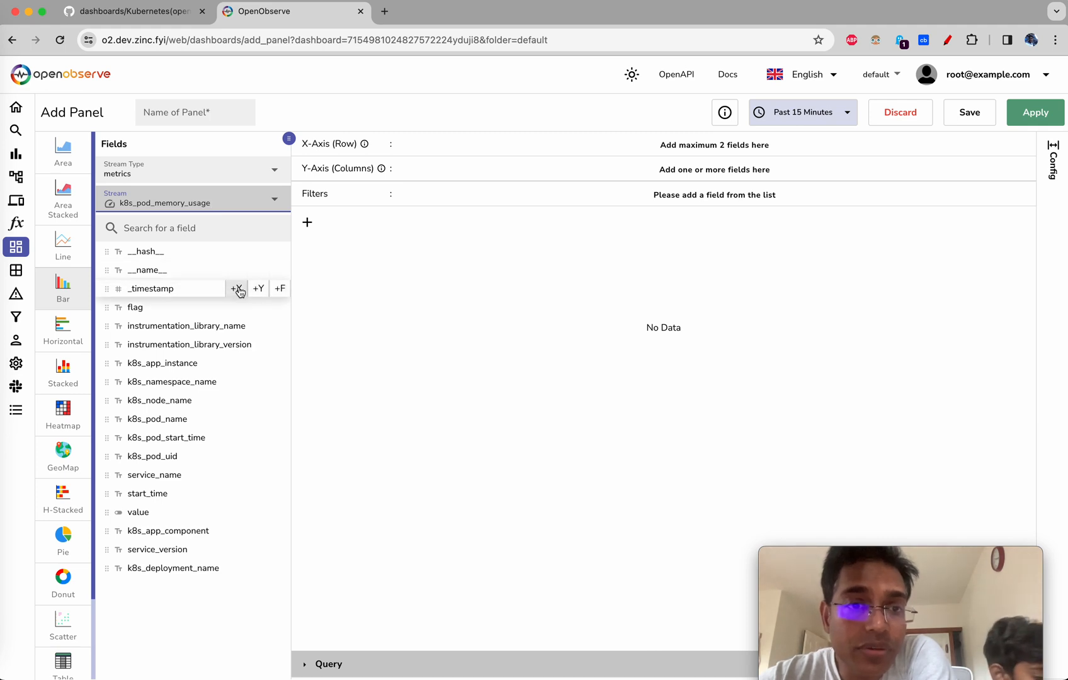
Plot the average of value on the Y-axis against the _timestamp histogram on the X-axis and apply the chart
left_click(237, 289)
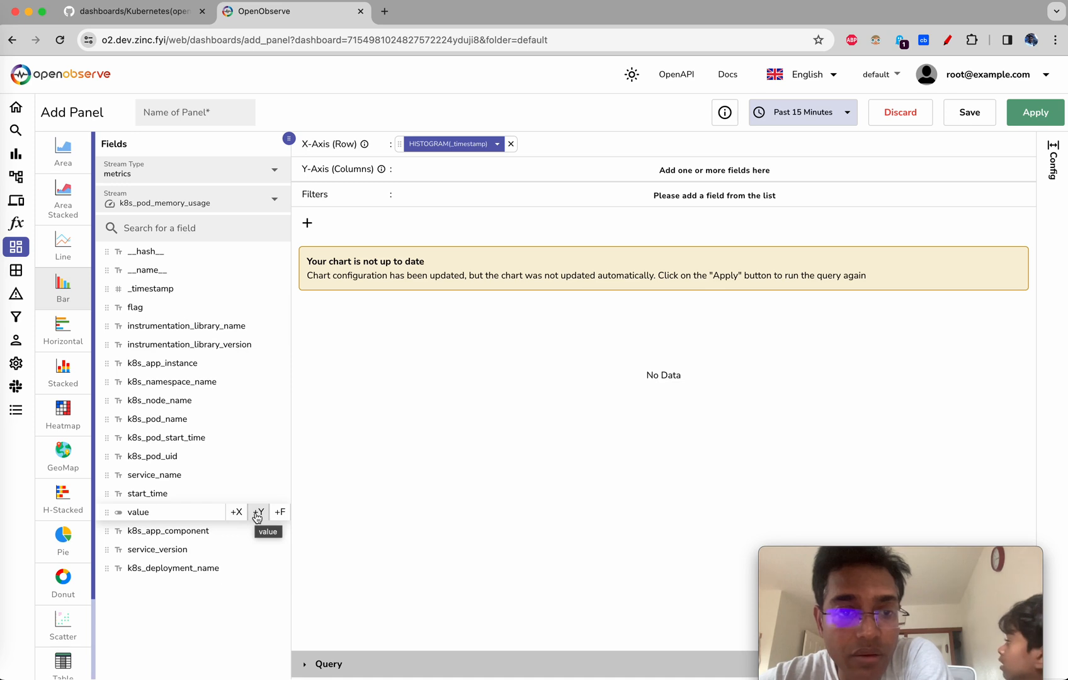
left_click(258, 514)
left_click(435, 169)
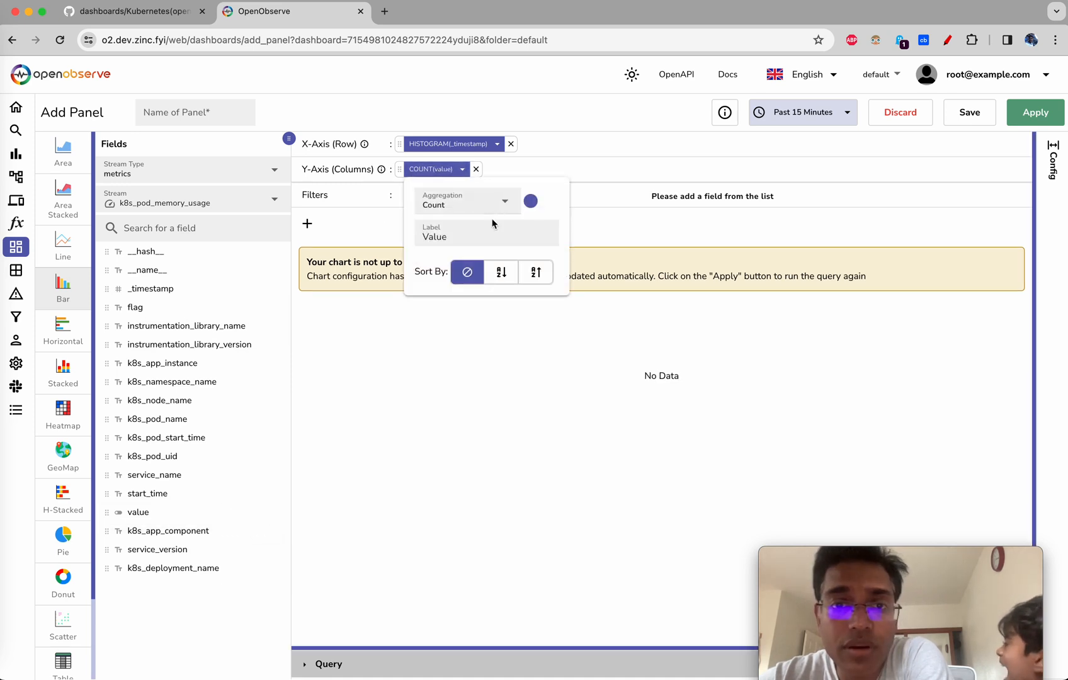
left_click(503, 202)
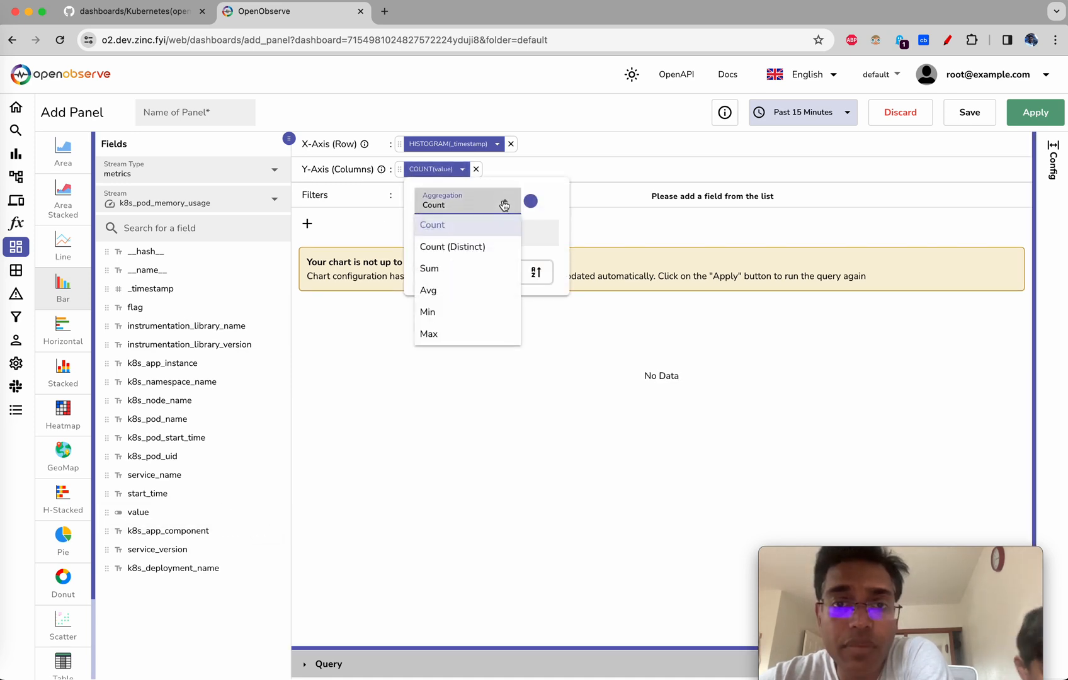
left_click(471, 290)
left_click(1022, 116)
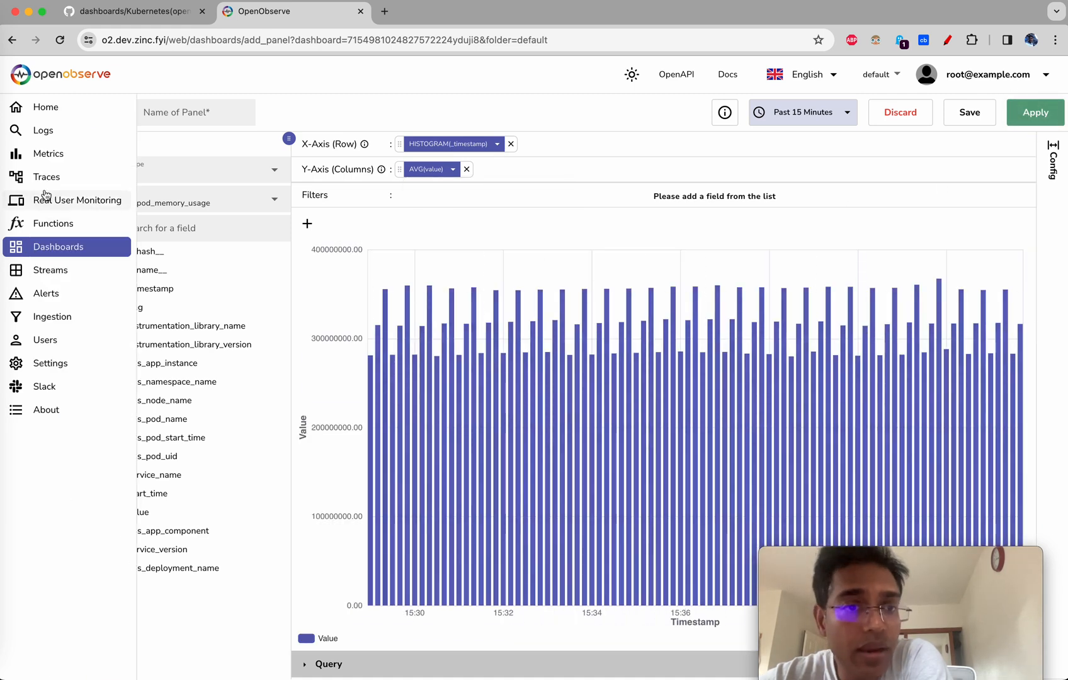
Change the chart type to Line, add k8s_pod_name as the second X-axis field and apply
left_click(63, 247)
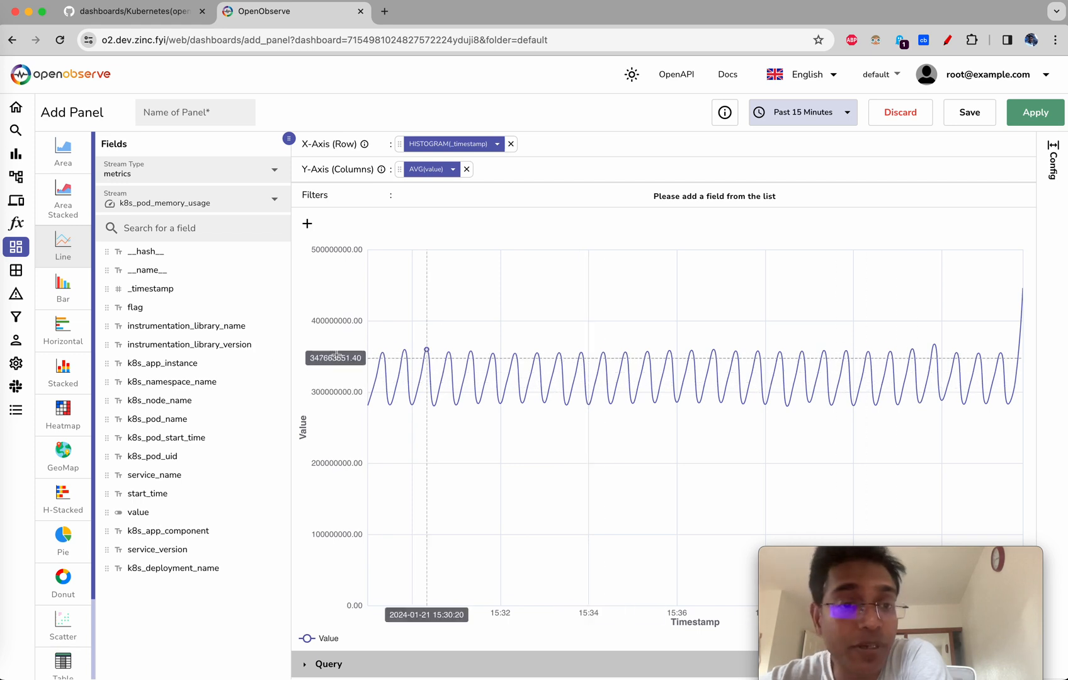
mouse_move(235, 419)
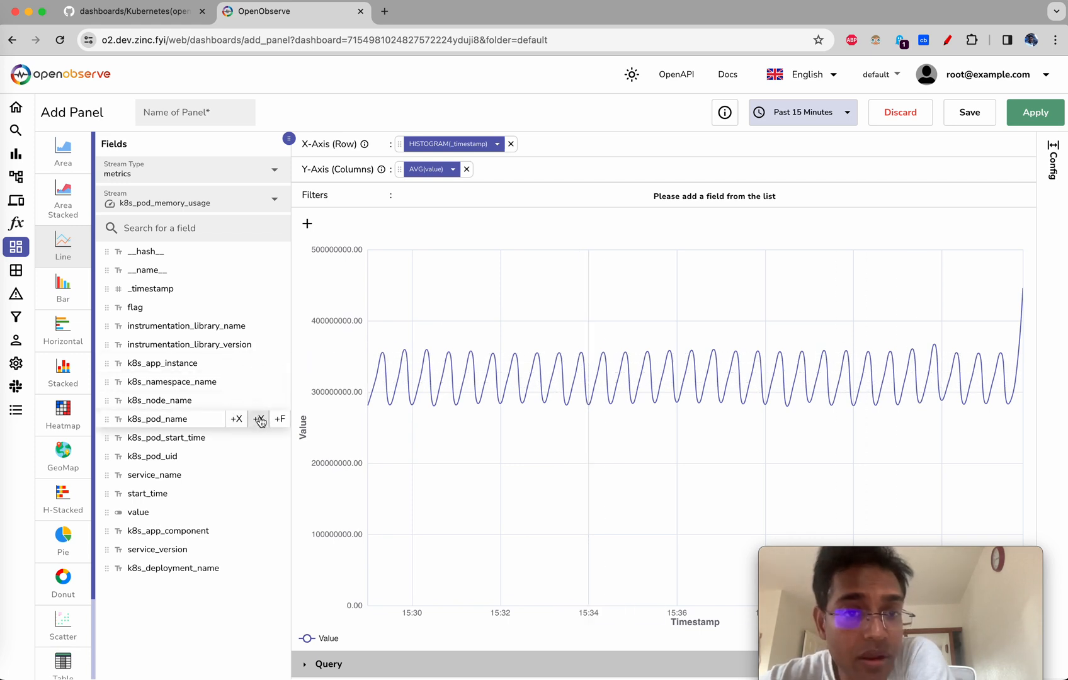
left_click(237, 420)
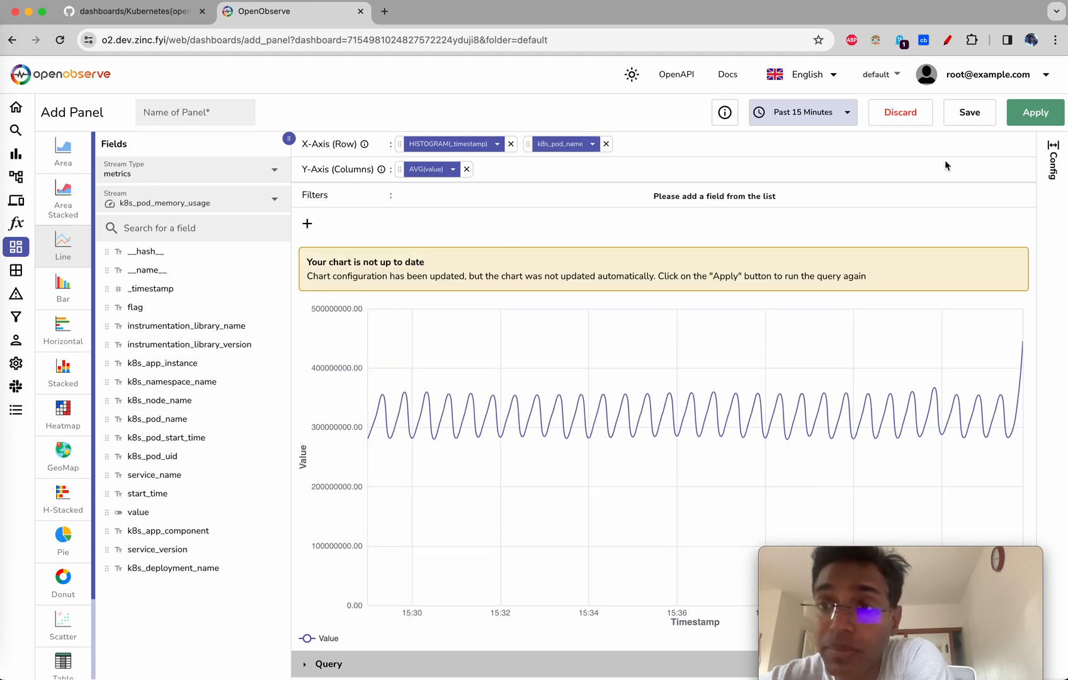
left_click(1036, 115)
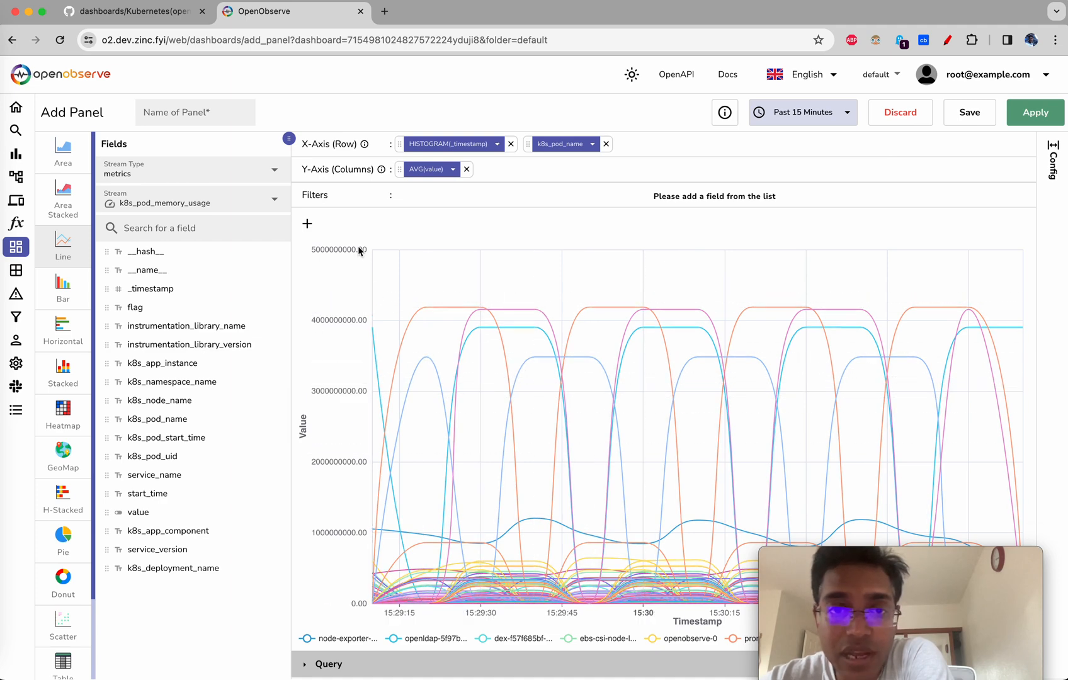
Set the panel's decimals to 0 and its unit to Bytes in the configuration, applying the changes
left_click(1061, 174)
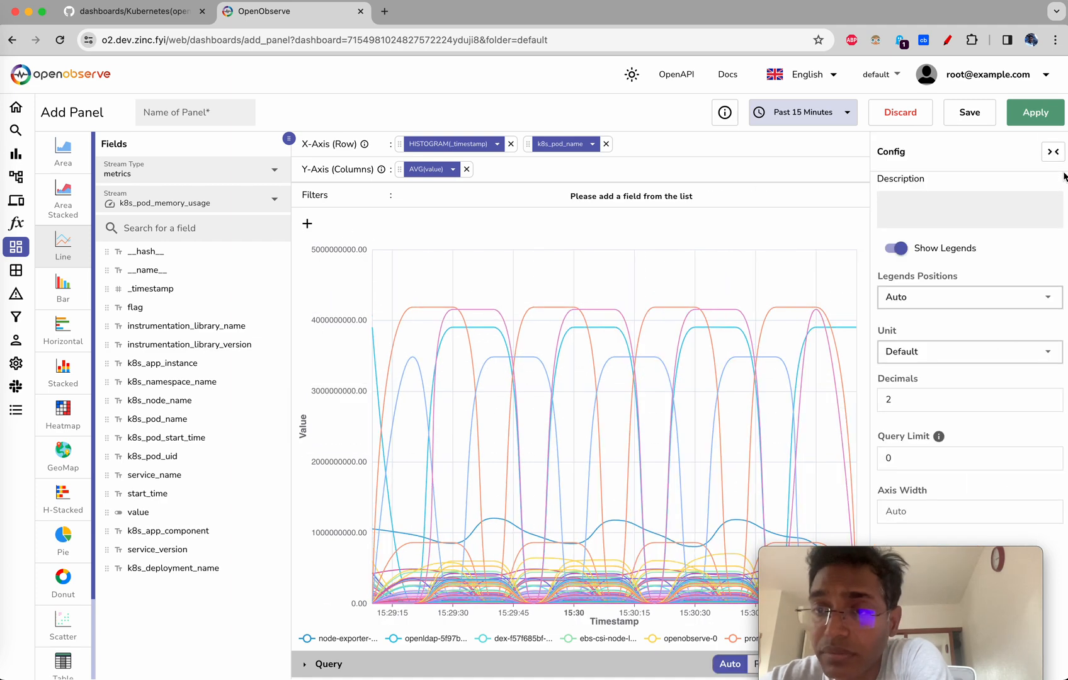
left_click(1049, 403)
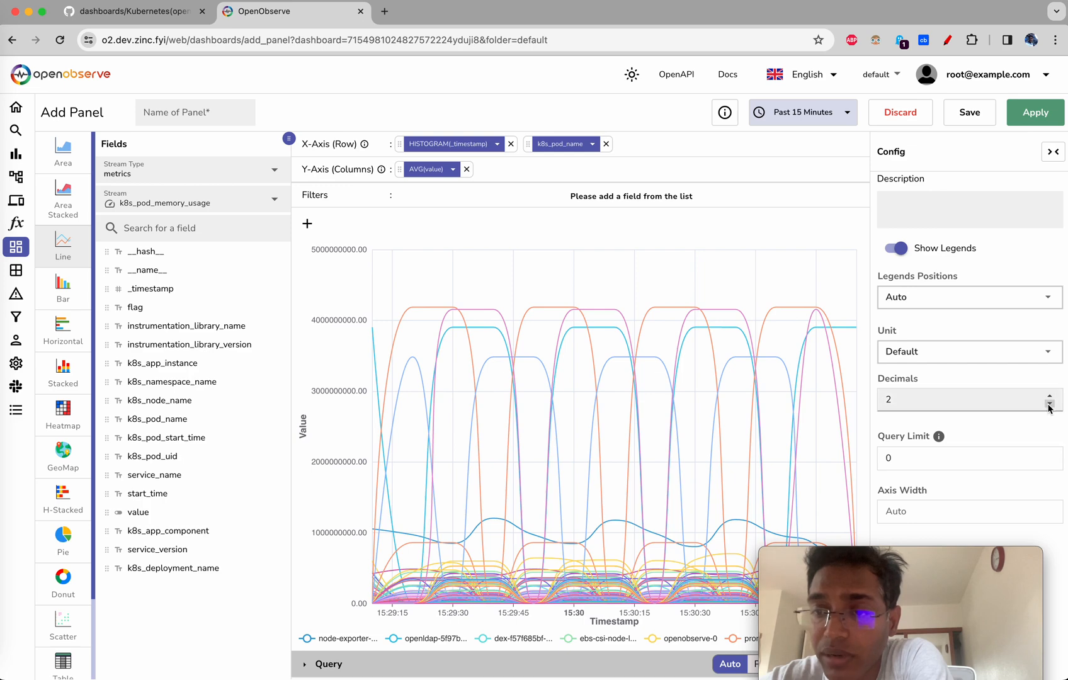
left_click(1036, 111)
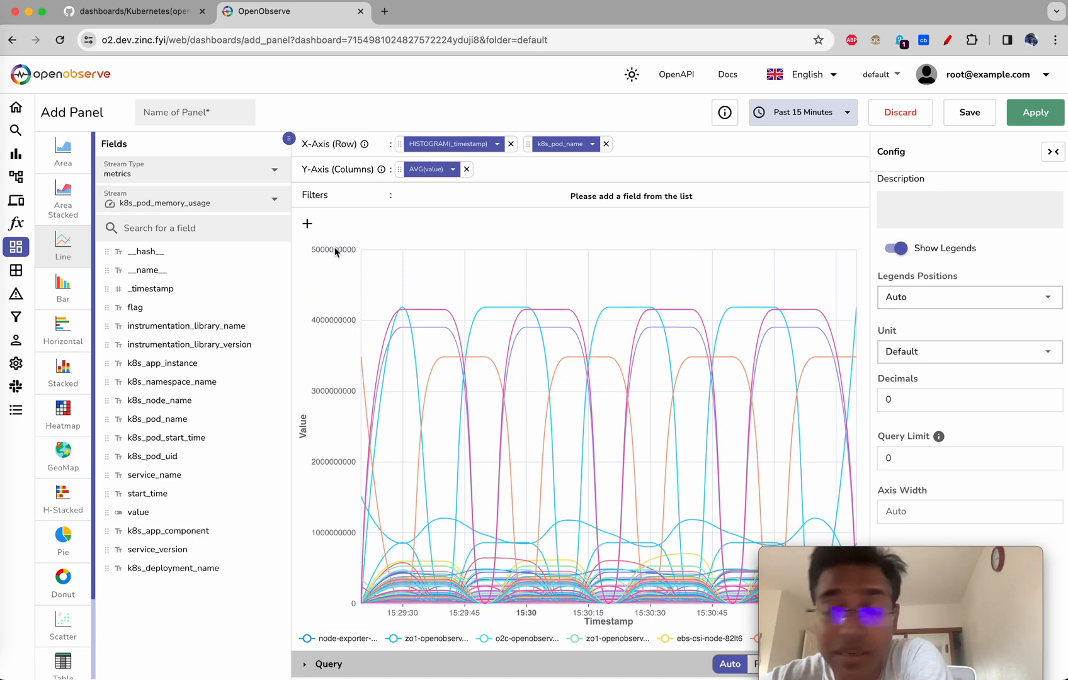
left_click(1015, 353)
left_click(960, 401)
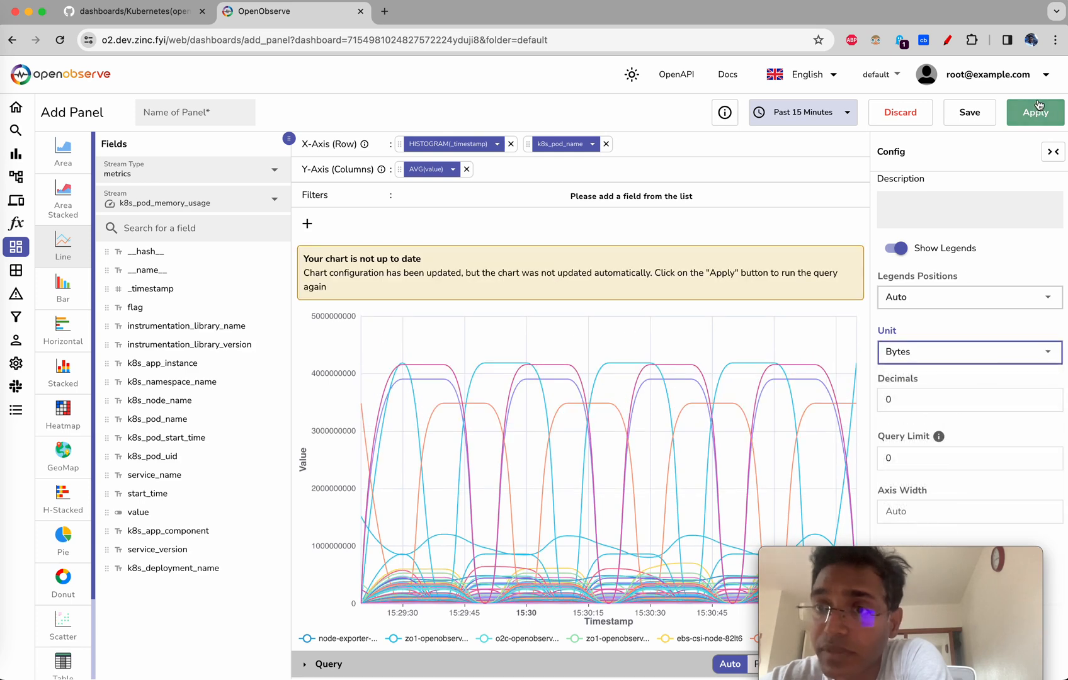
left_click(1037, 117)
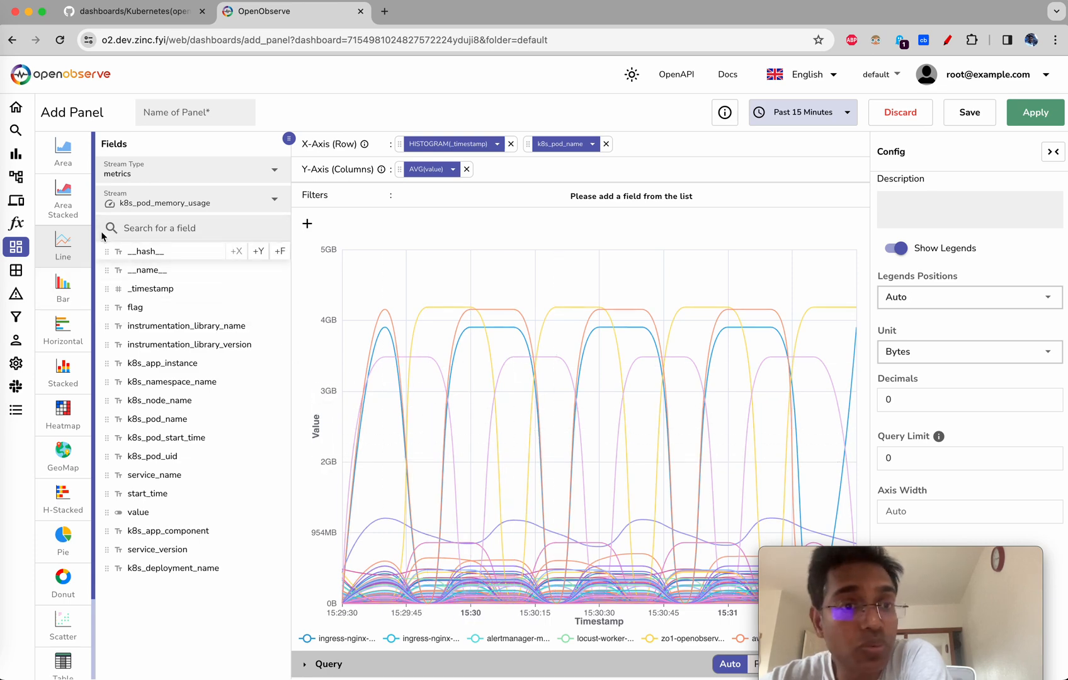
Show the memory chart as Area Stacked, and remove all fields from its X-axis and Y-axis
left_click(74, 216)
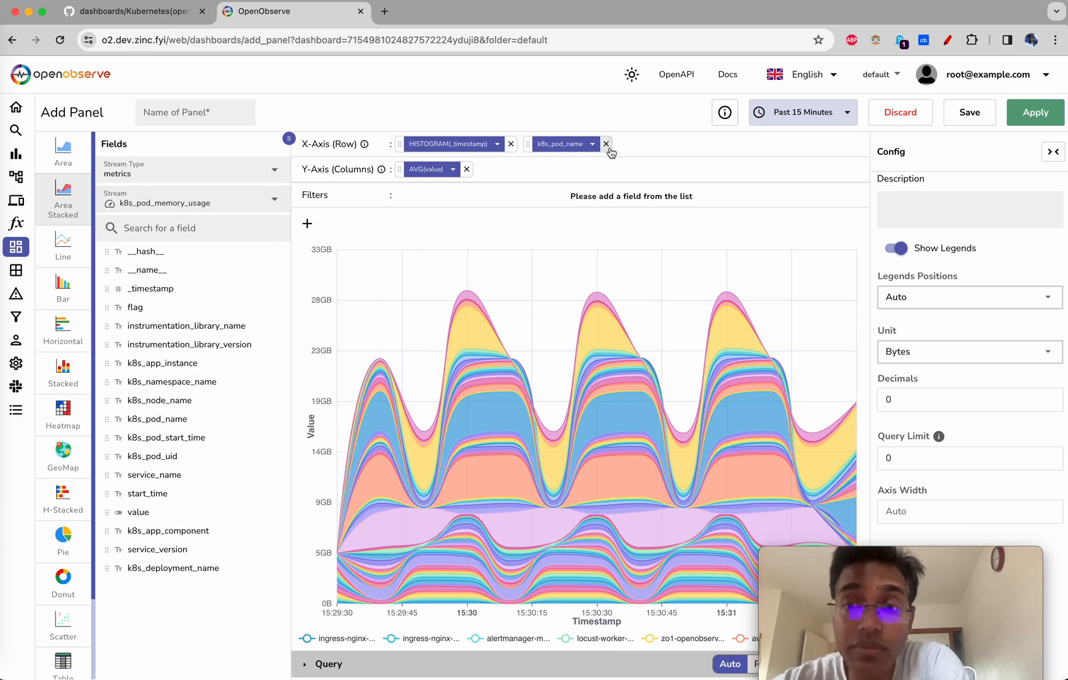
left_click(605, 144)
left_click(510, 143)
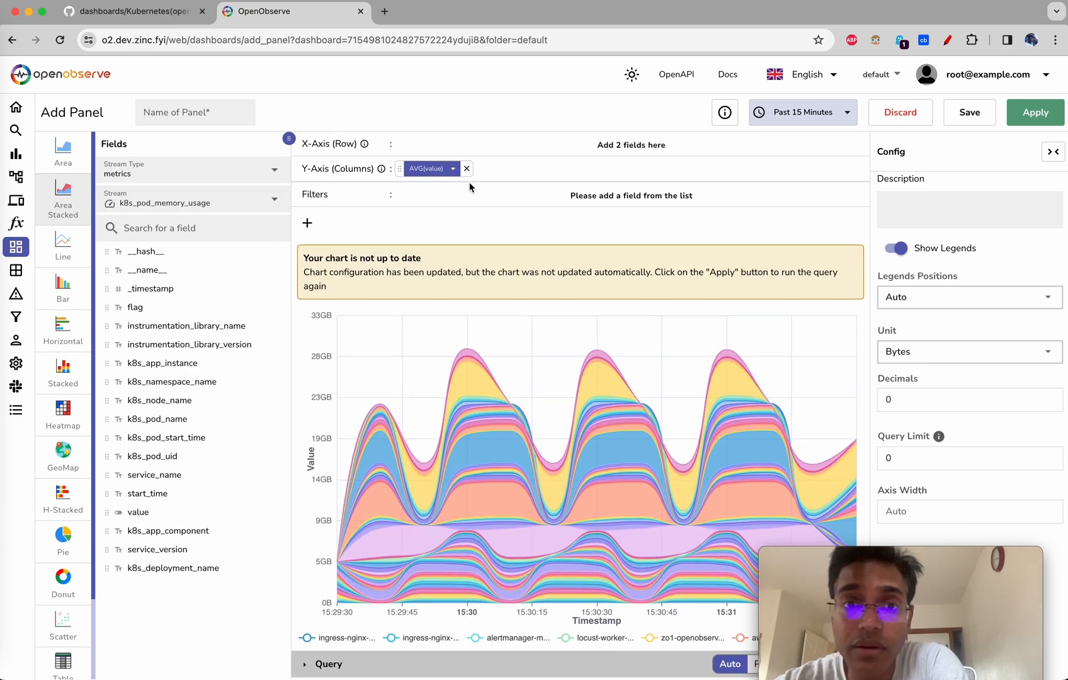
left_click(467, 168)
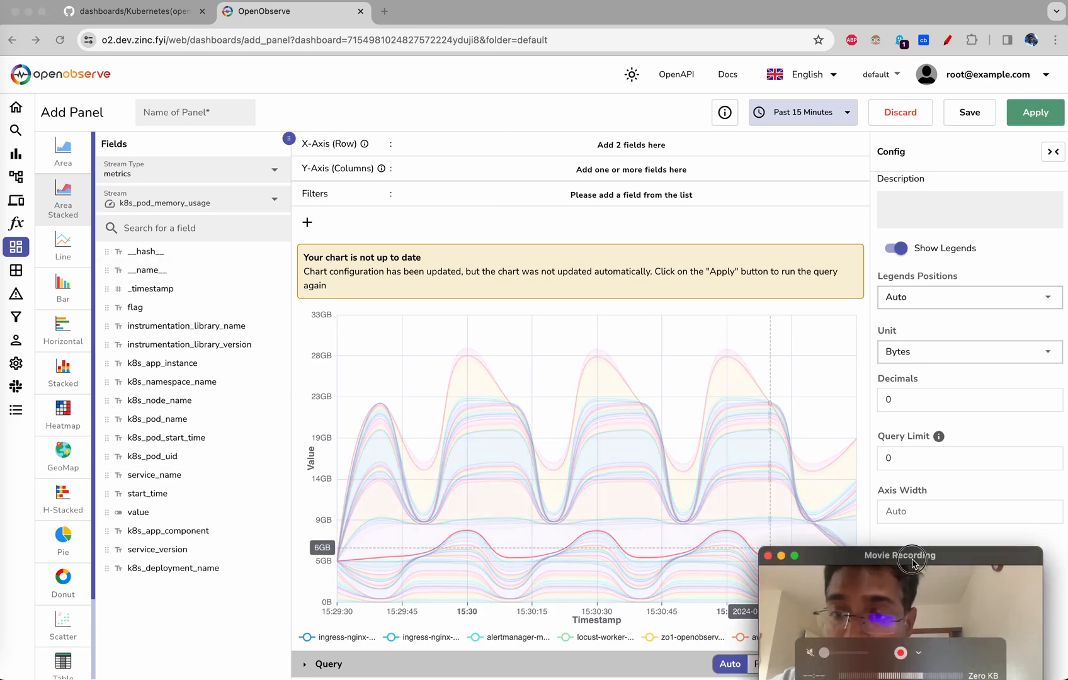
Switch the panel's query mode to PromQL, enter k8s_pod_memory_usage as the query and apply it
left_click_drag(913, 562, 941, 88)
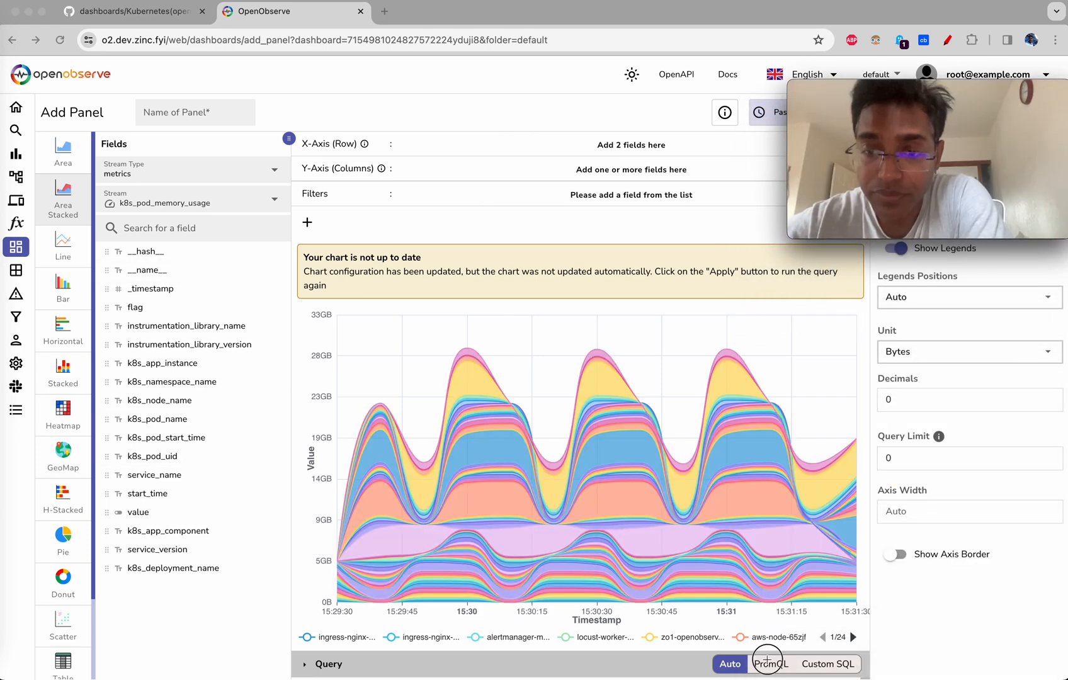
left_click(767, 663)
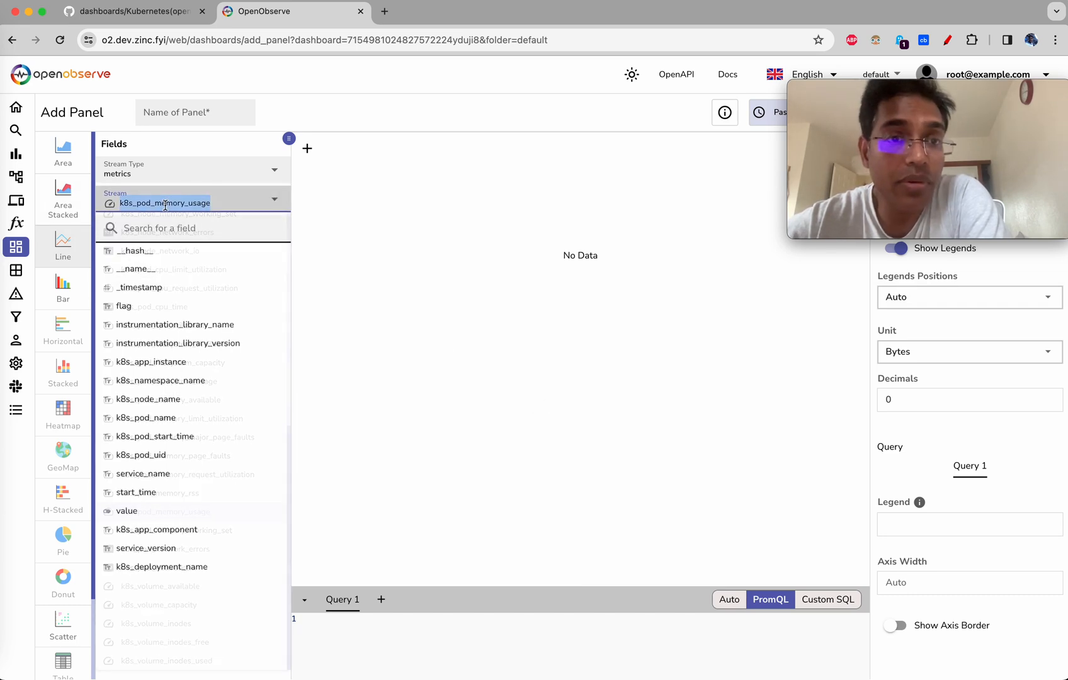
left_click(403, 638)
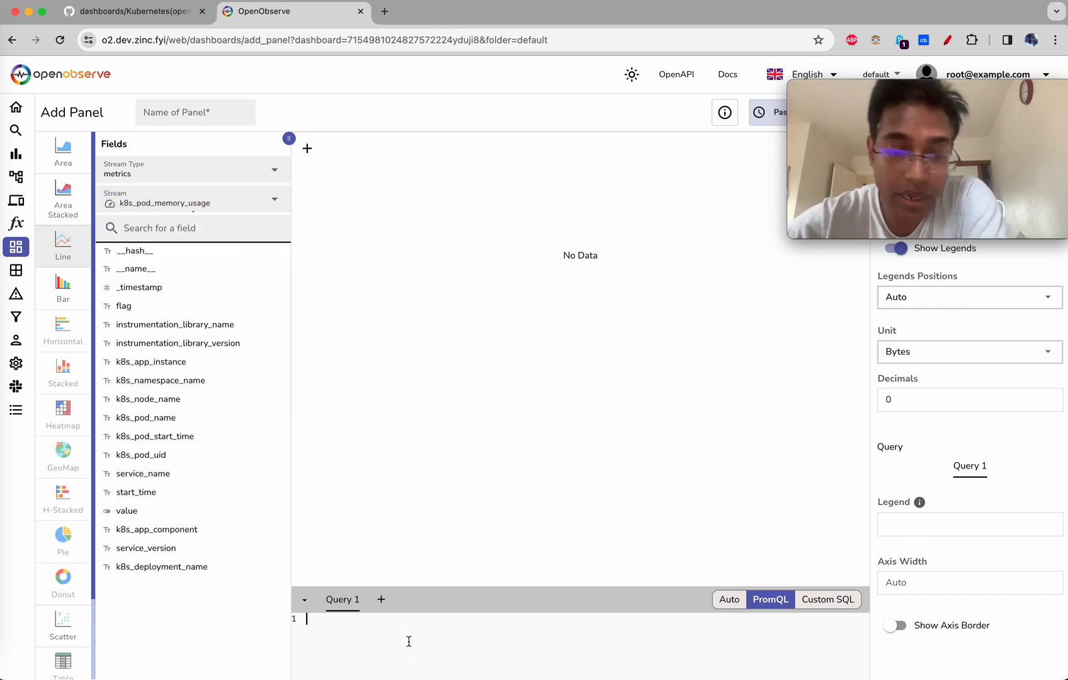
type("k8s_pod_memory_usage")
mouse_move(917, 115)
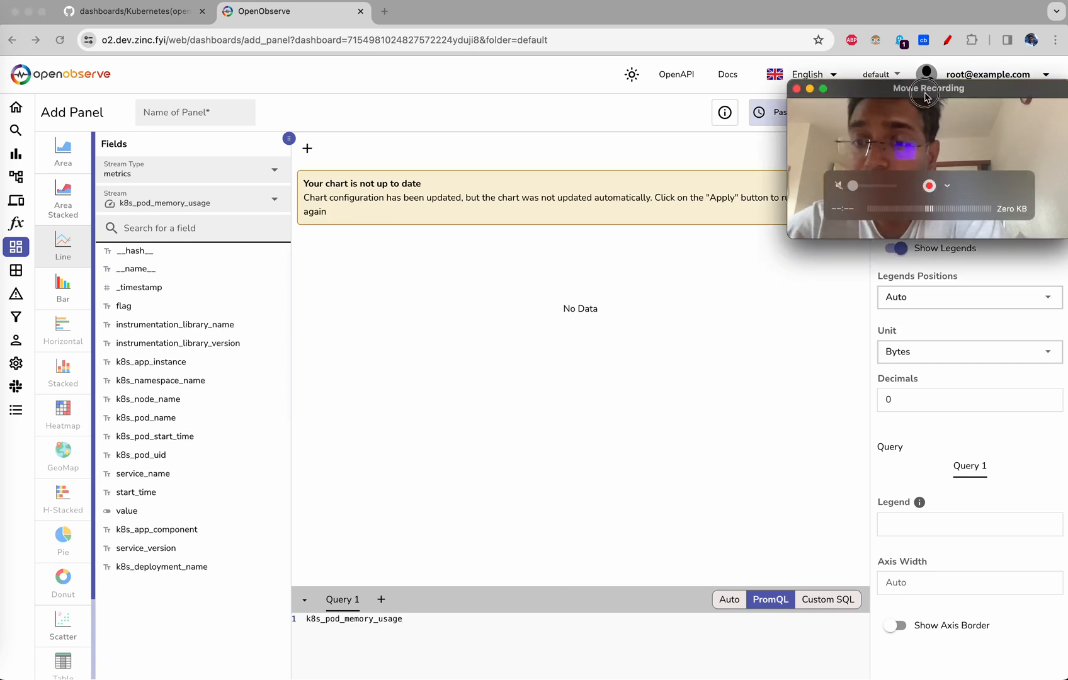
left_click_drag(916, 115, 913, 585)
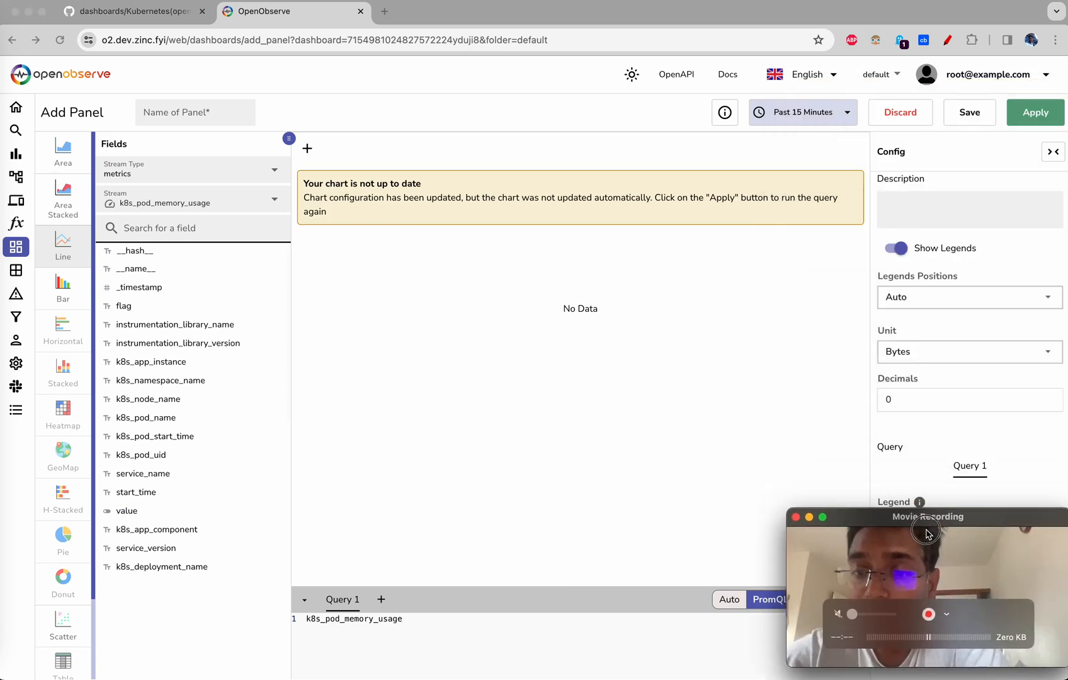
left_click(1026, 116)
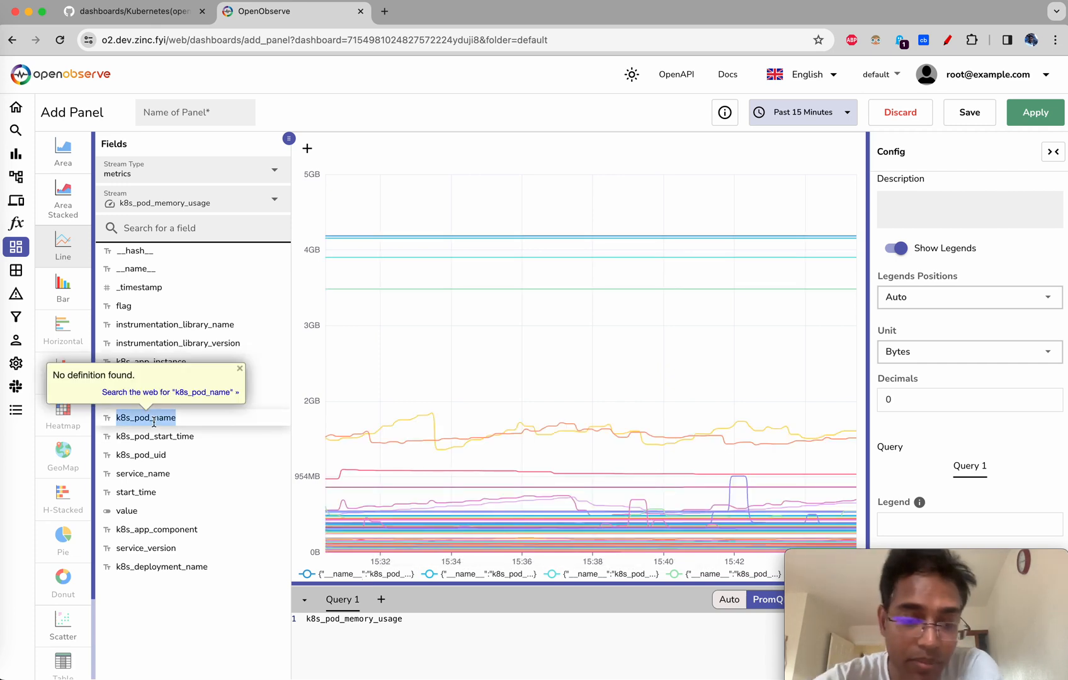
Set the legend of Query 1 to {k8s_pod_name} and apply the change
left_click(920, 522)
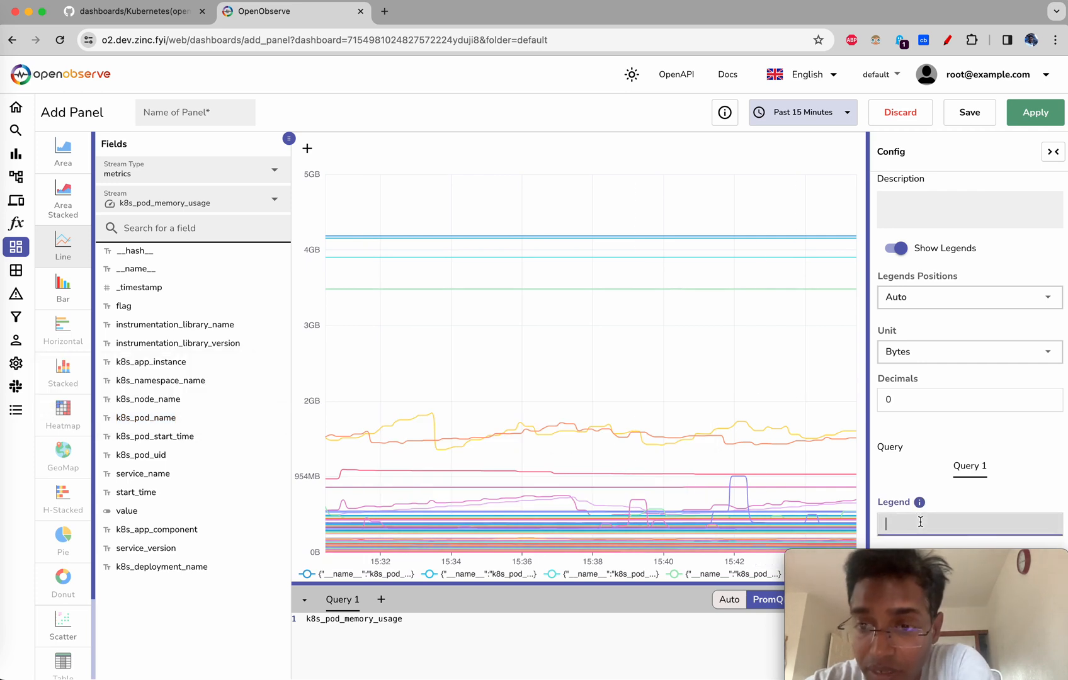
type("{k8s_pod_name")
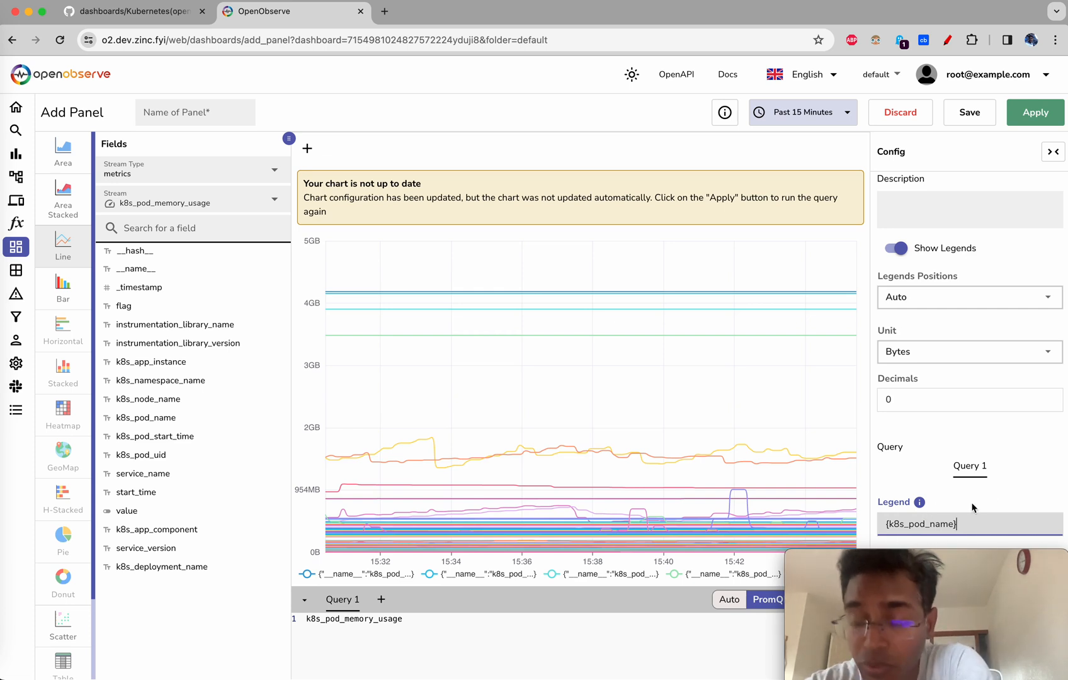
left_click(1040, 126)
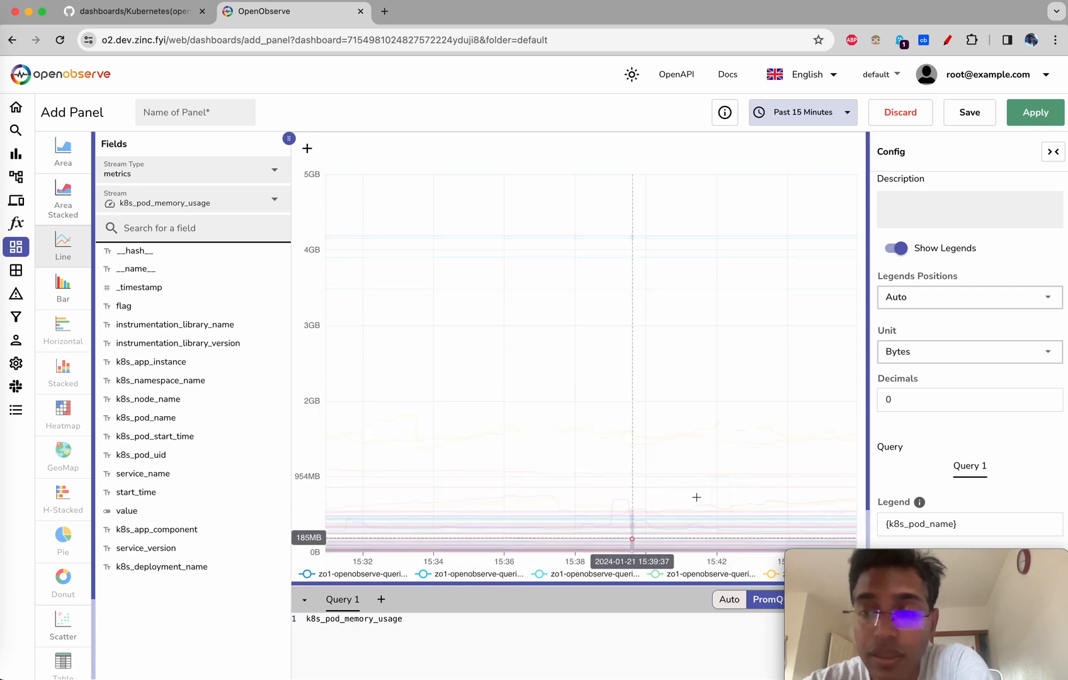
Change the PromQL chart to Area Stacked, name the panel "memory usage (promql)" and save it to the dashboard
left_click(63, 203)
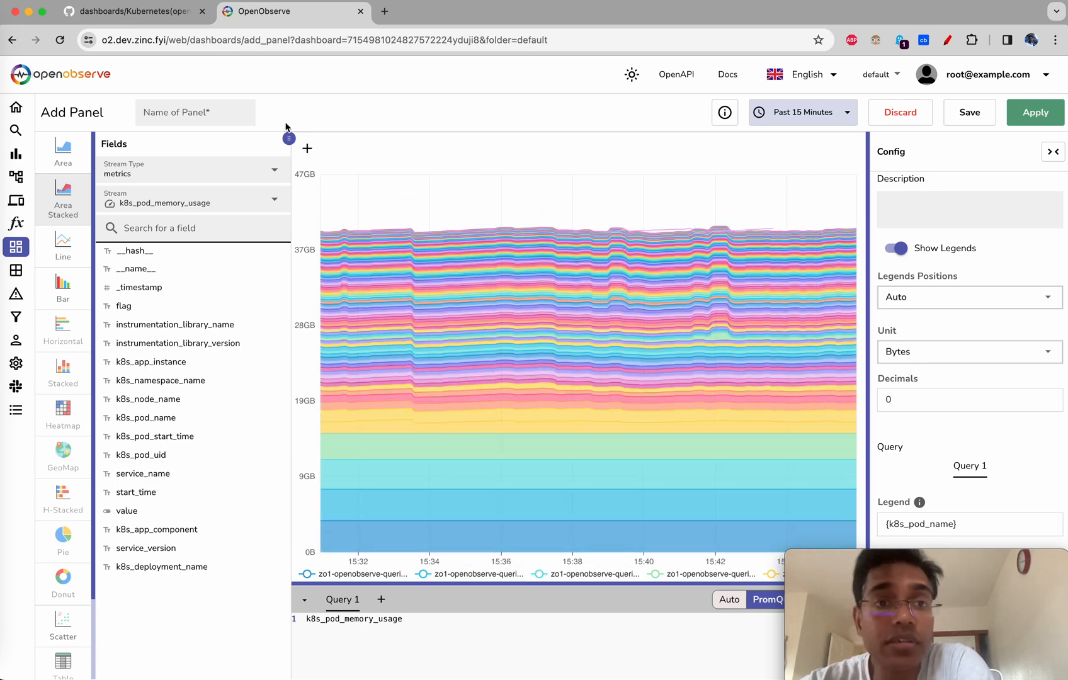
left_click(233, 109)
type("memory usage (promql")
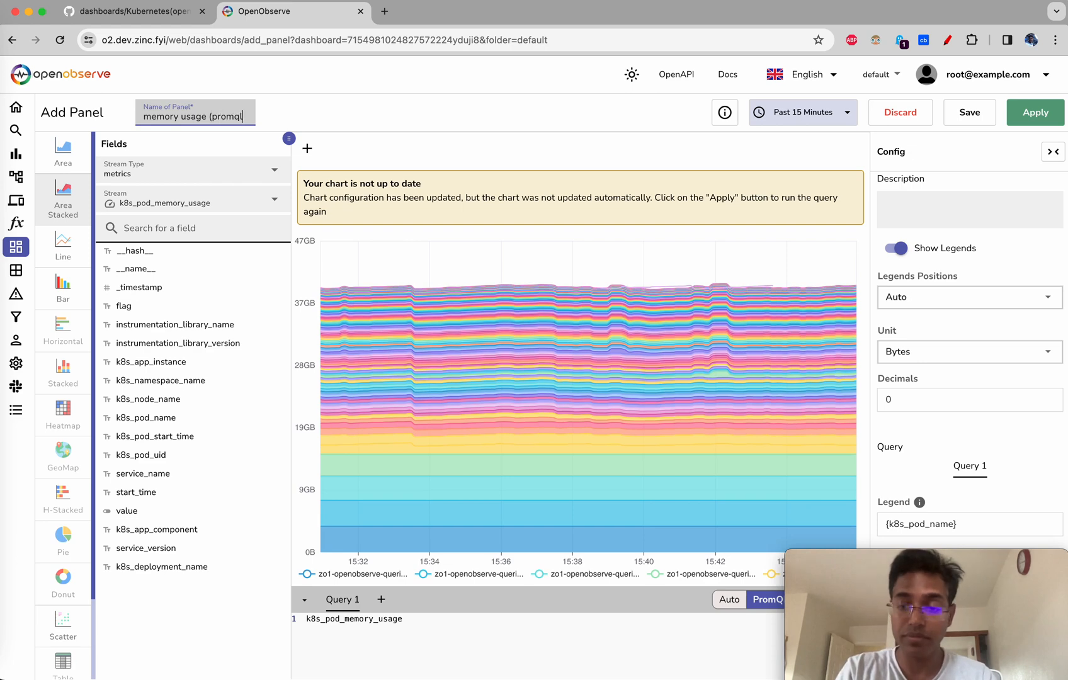
left_click(961, 124)
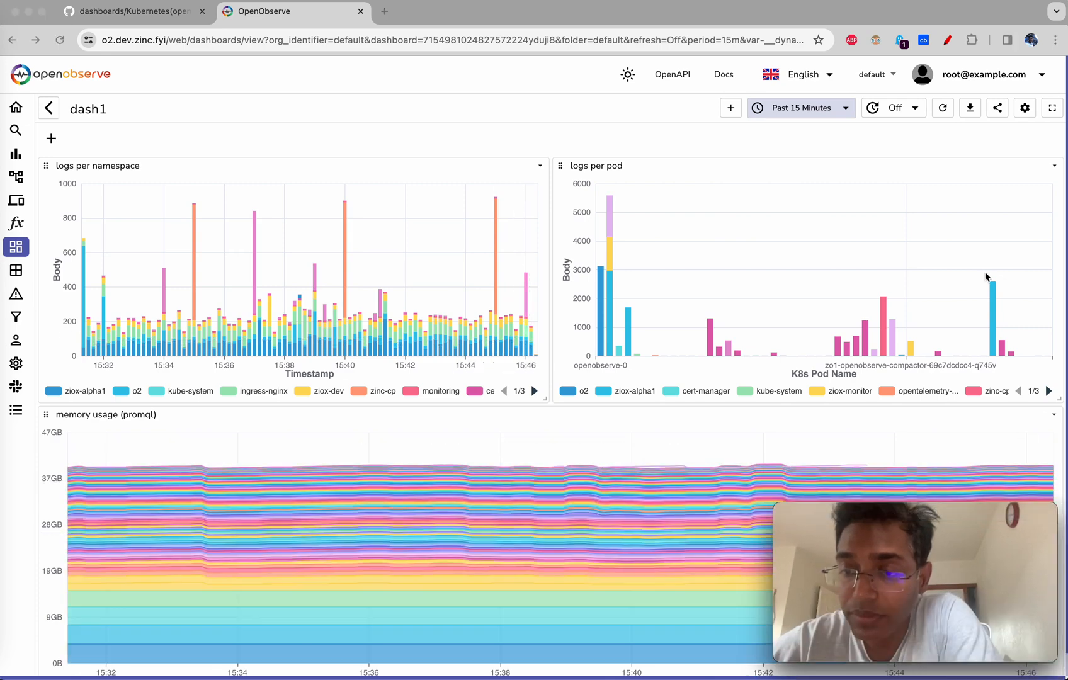
left_click_drag(932, 509, 902, 324)
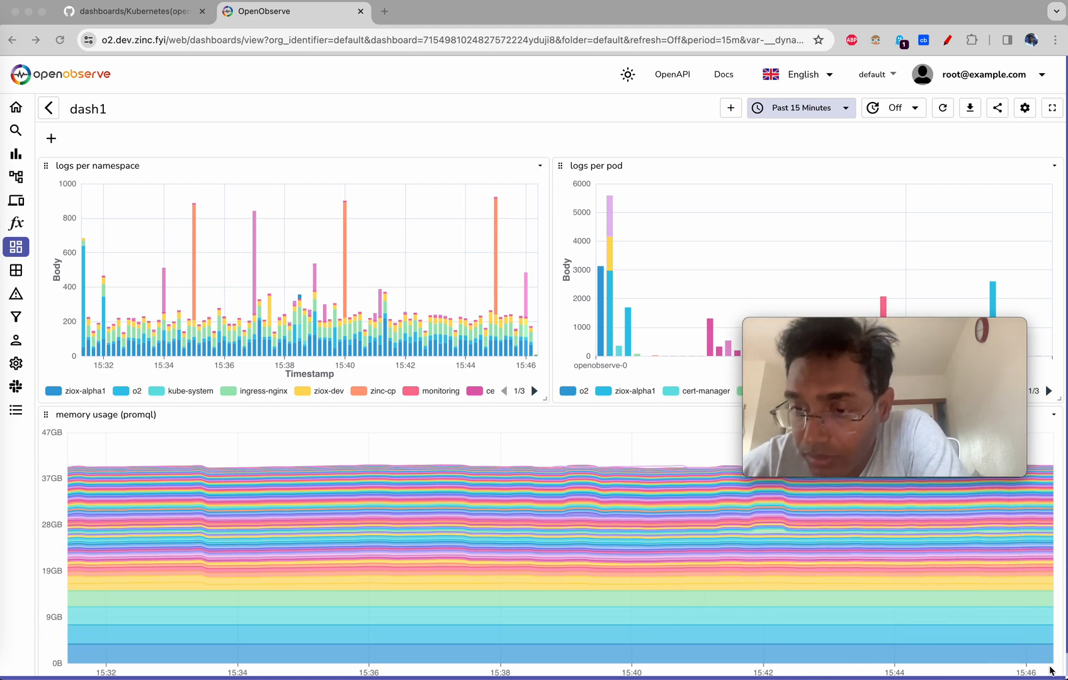
Resize the memory usage (promql) panel to half the dashboard width, matching the logs per namespace panel above it
mouse_move(1059, 675)
left_mouse_down()
mouse_move(1002, 653)
mouse_move(1061, 670)
left_mouse_up()
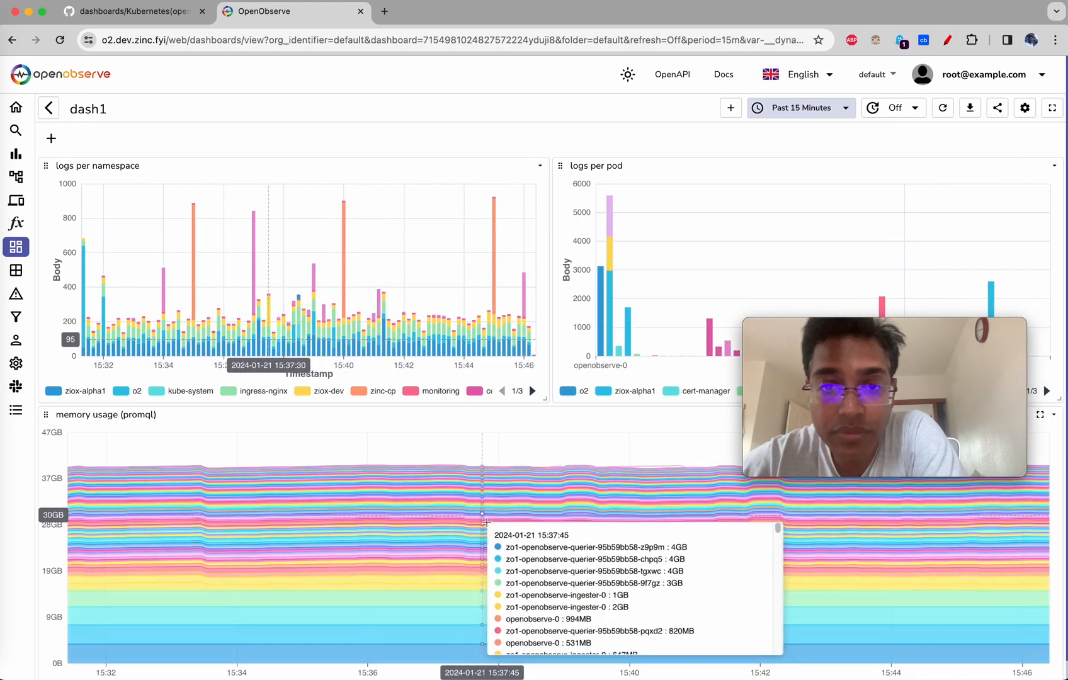
scroll(492, 507, "down", 2)
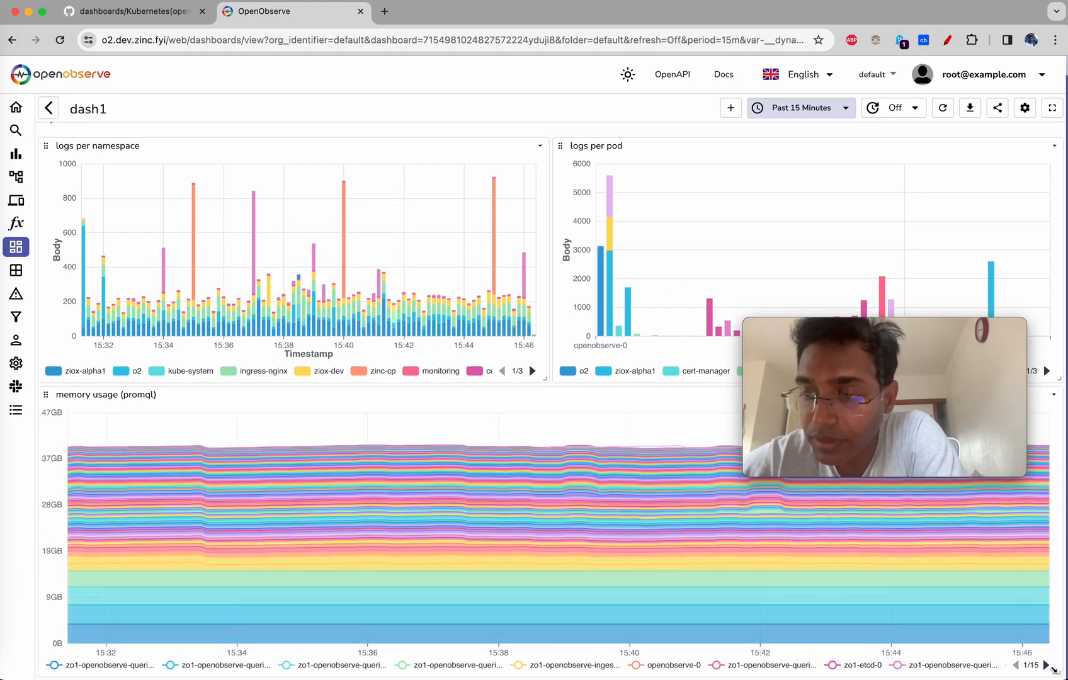
mouse_move(1057, 674)
left_mouse_down()
mouse_move(684, 649)
mouse_move(568, 625)
mouse_move(551, 586)
left_mouse_up()
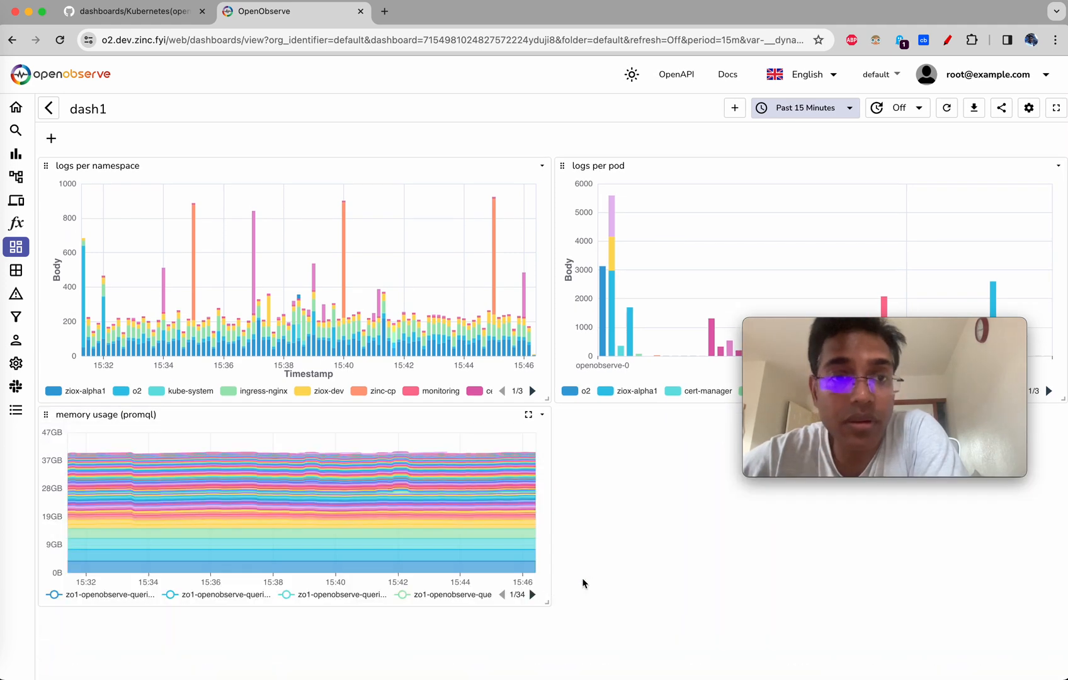
mouse_move(959, 326)
left_click_drag(959, 326, 990, 515)
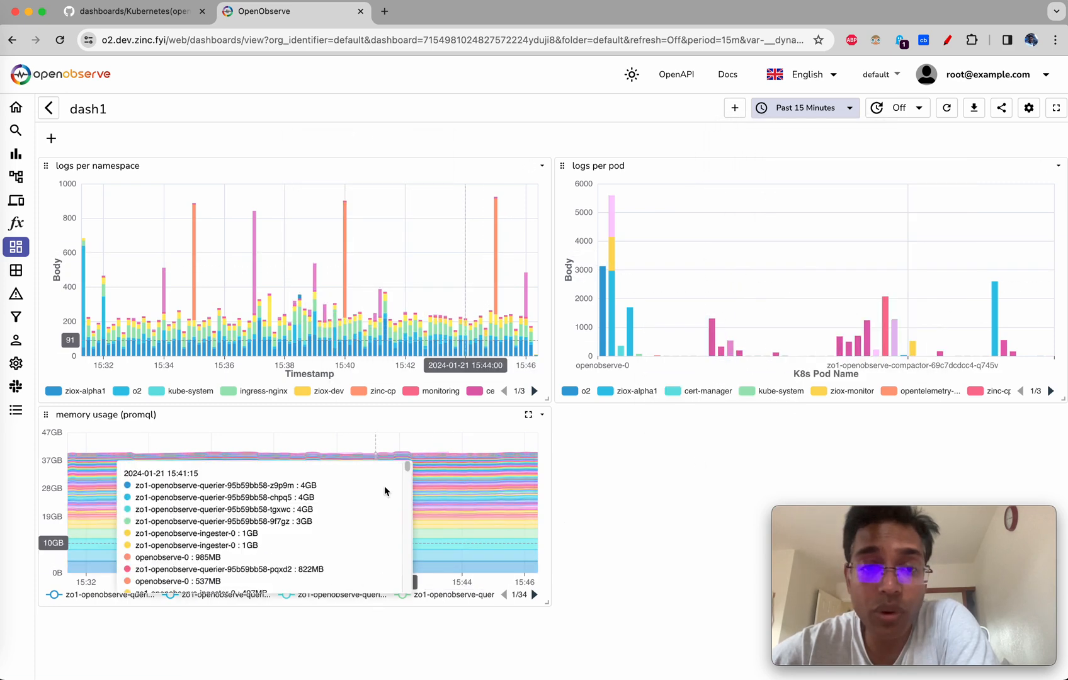
Add a dashboard variable of type Query Values named k8s_namespace_name in the dashboard settings
left_click(1028, 108)
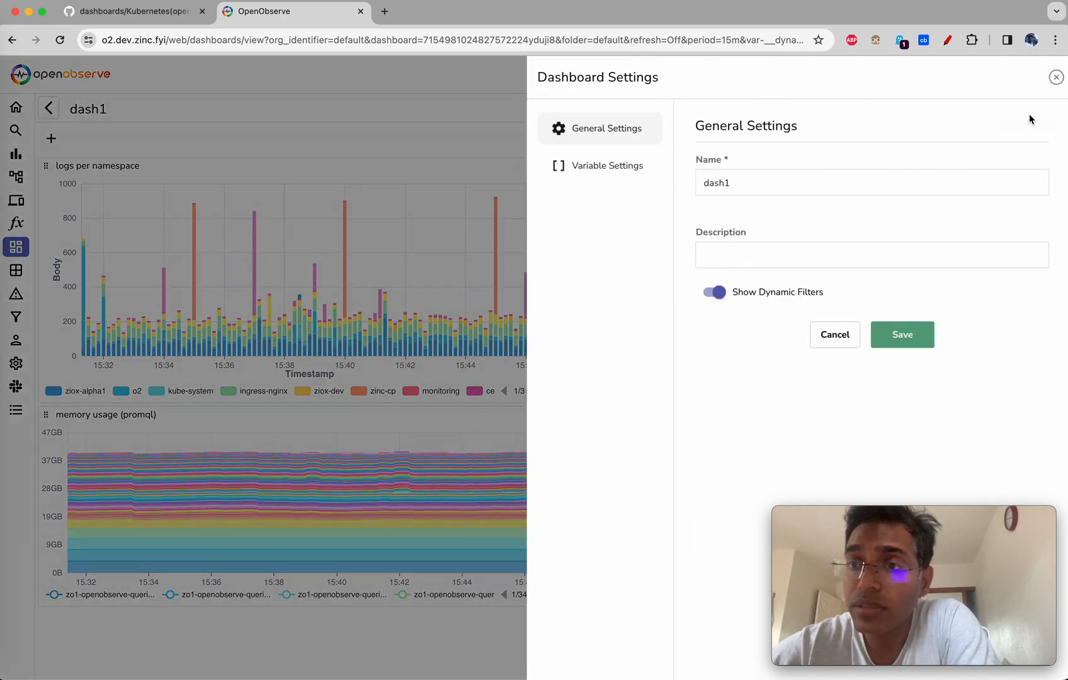
left_click(476, 95)
left_click(1036, 107)
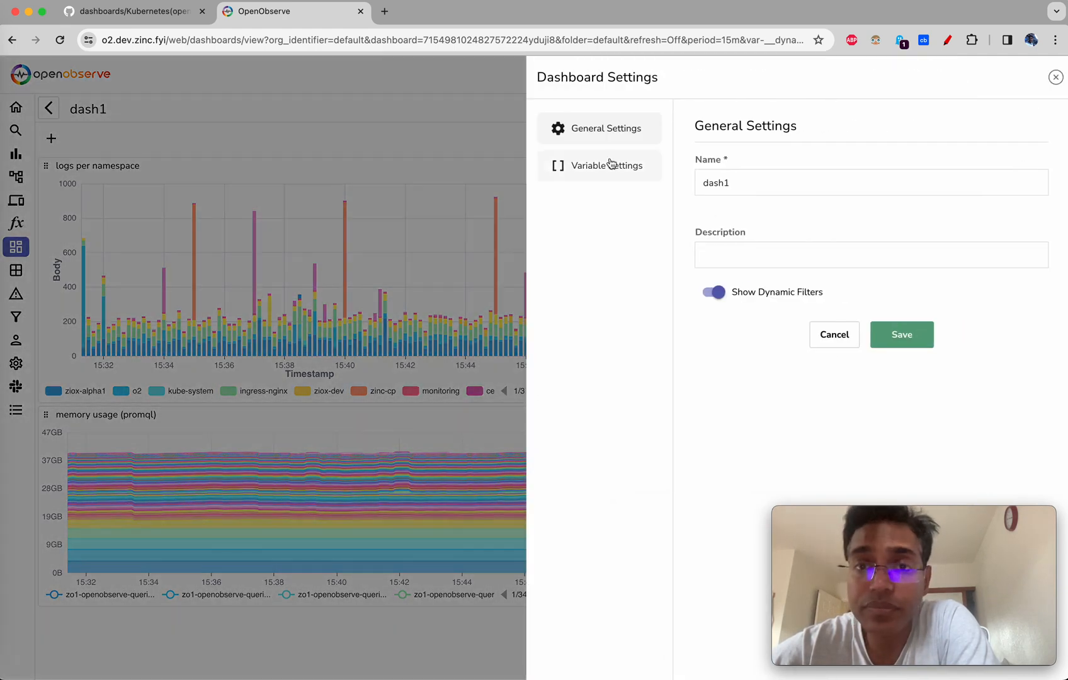
left_click(610, 164)
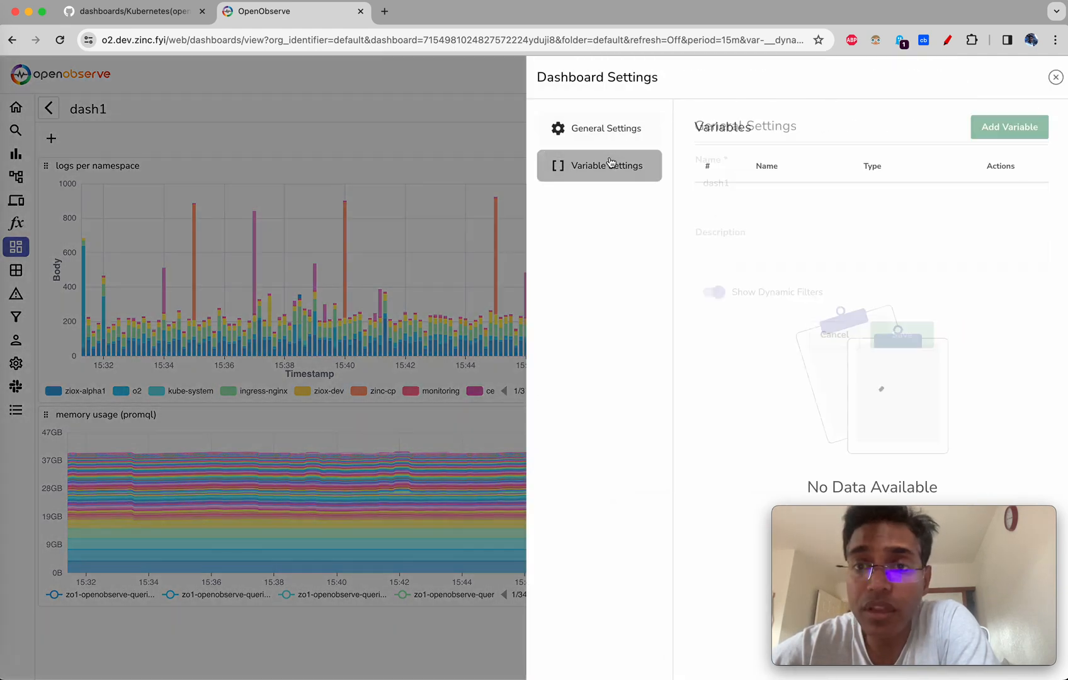
left_click(1003, 132)
left_click(891, 188)
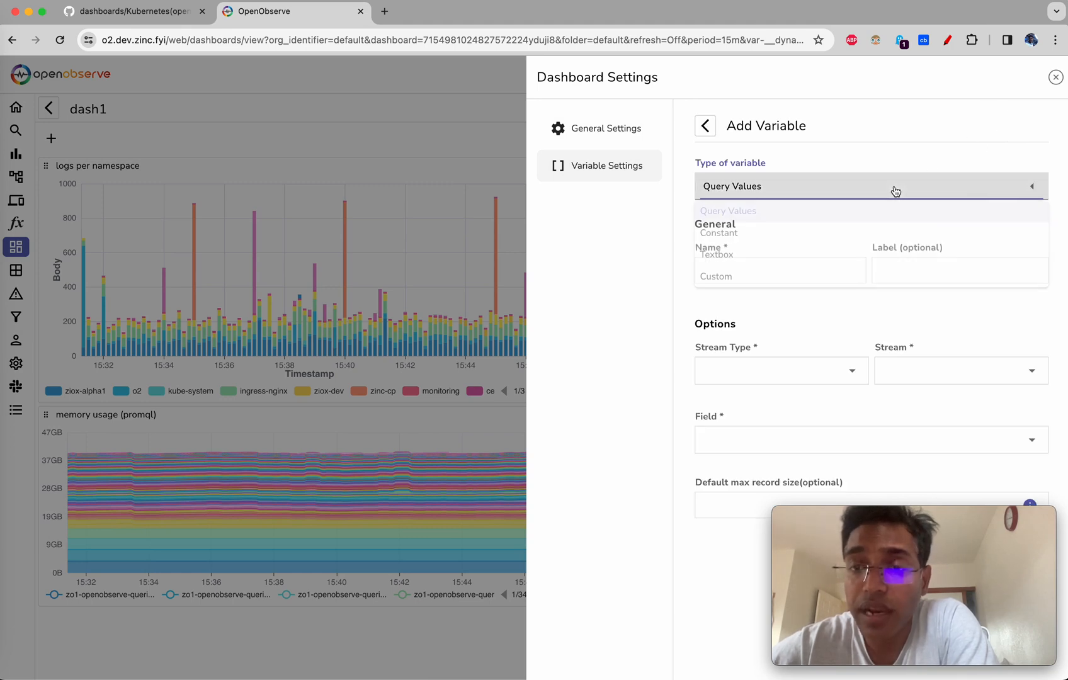
left_click(794, 218)
left_click(804, 271)
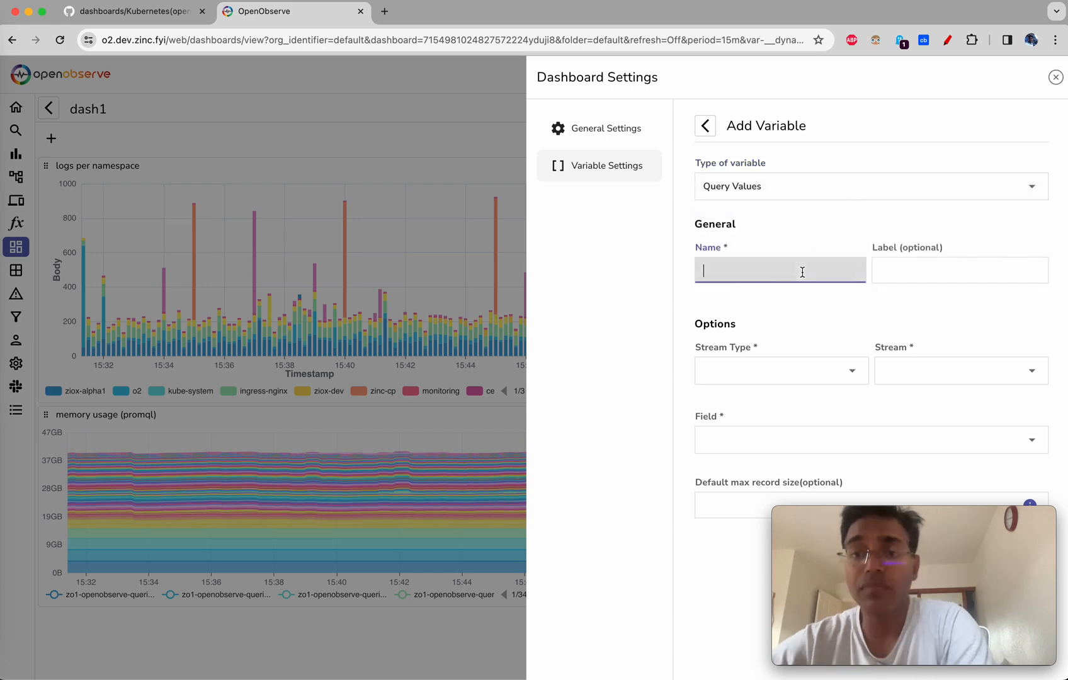
type("k8s_nam")
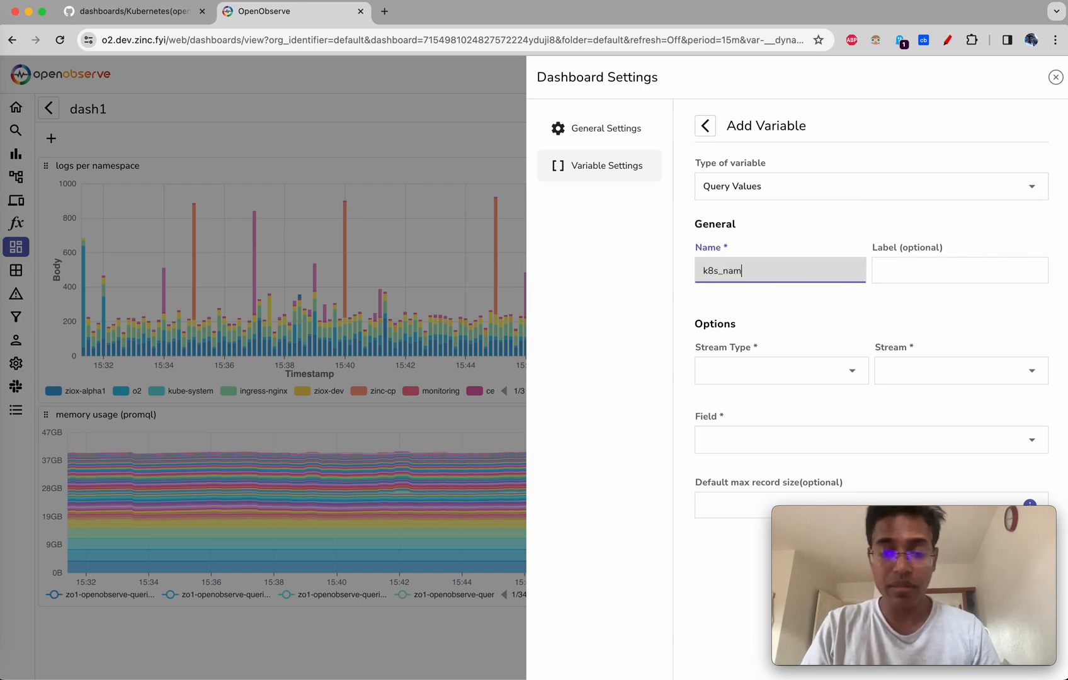
type("espace_name")
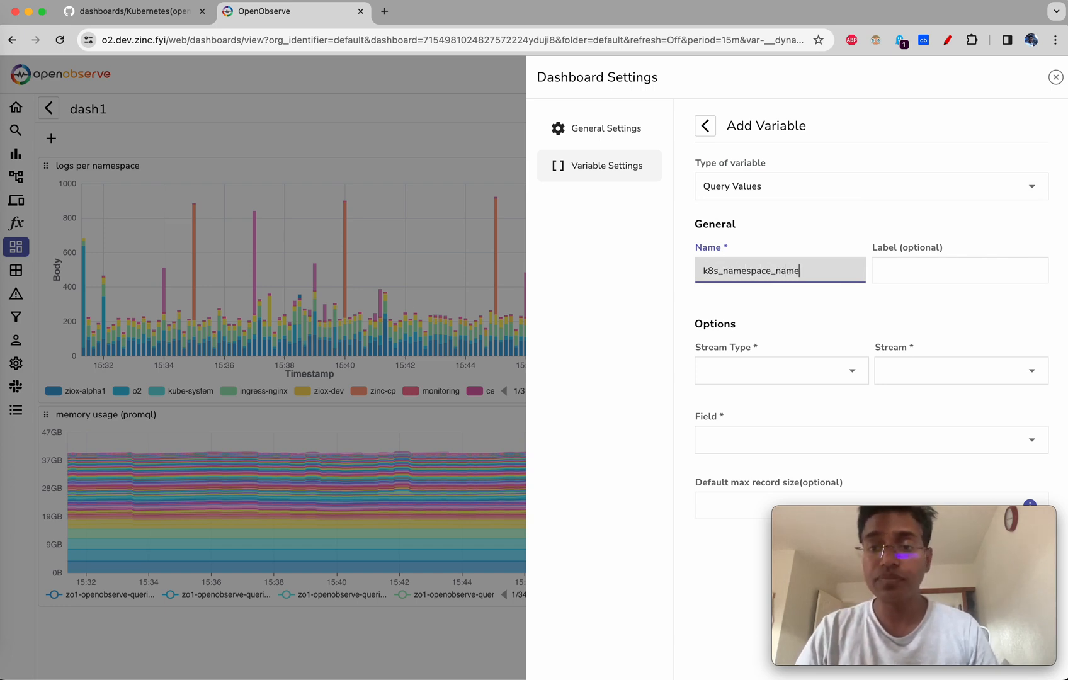
Source the variable from the k8s_namespace_name field of the default logs stream, save it and close the dashboard settings
left_click(840, 374)
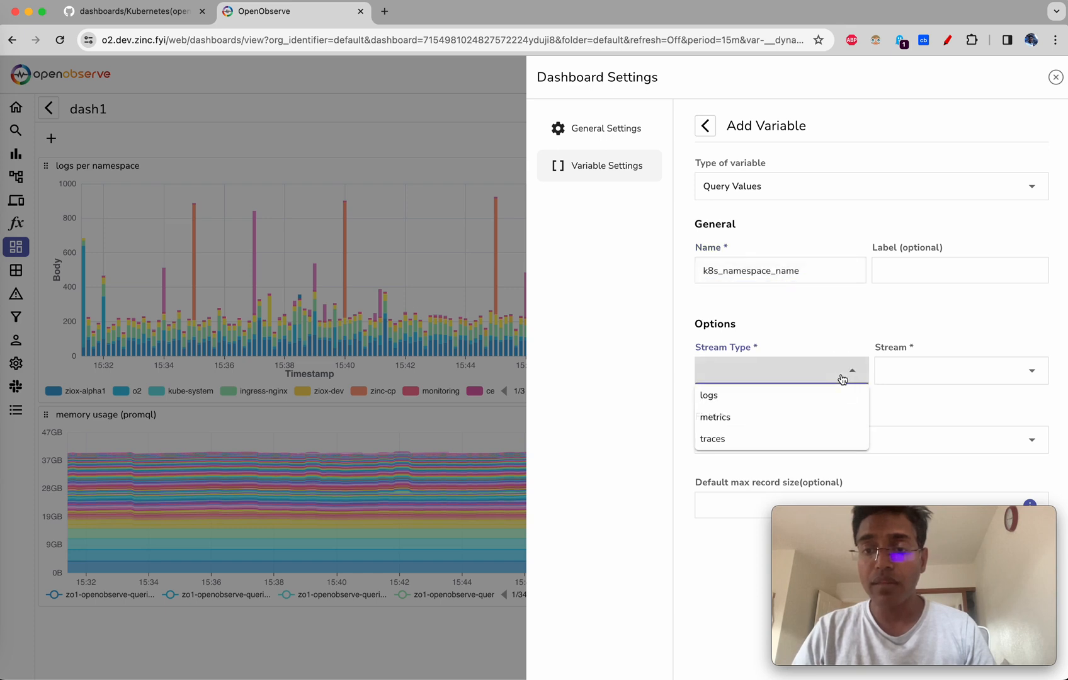
left_click(762, 398)
left_click(961, 370)
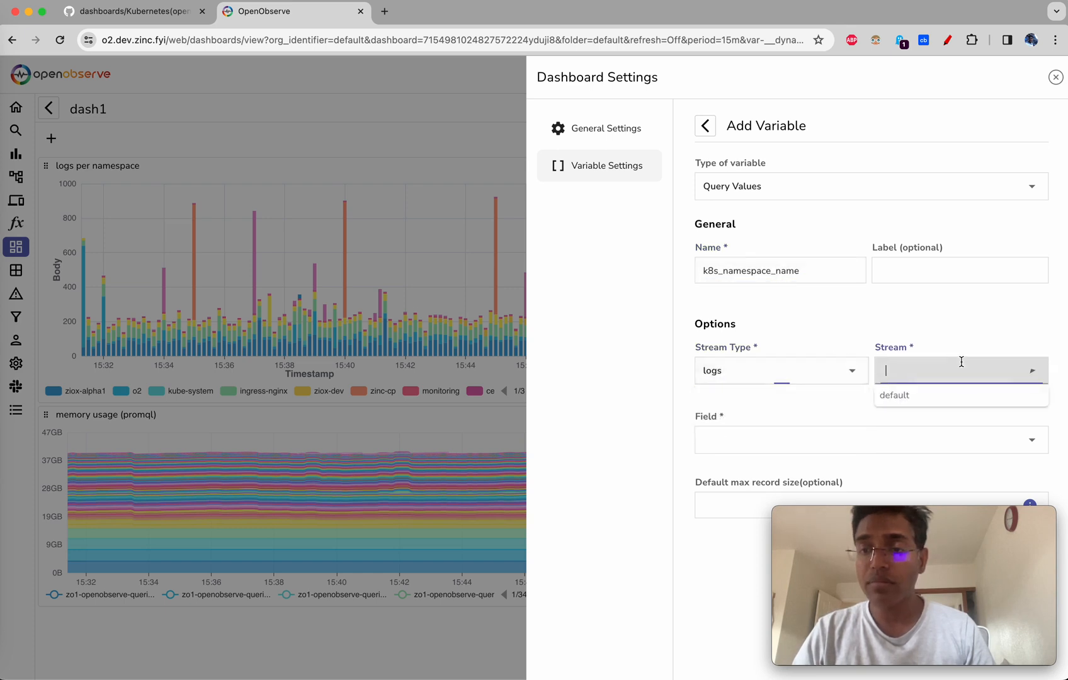
left_click(928, 396)
left_click(783, 439)
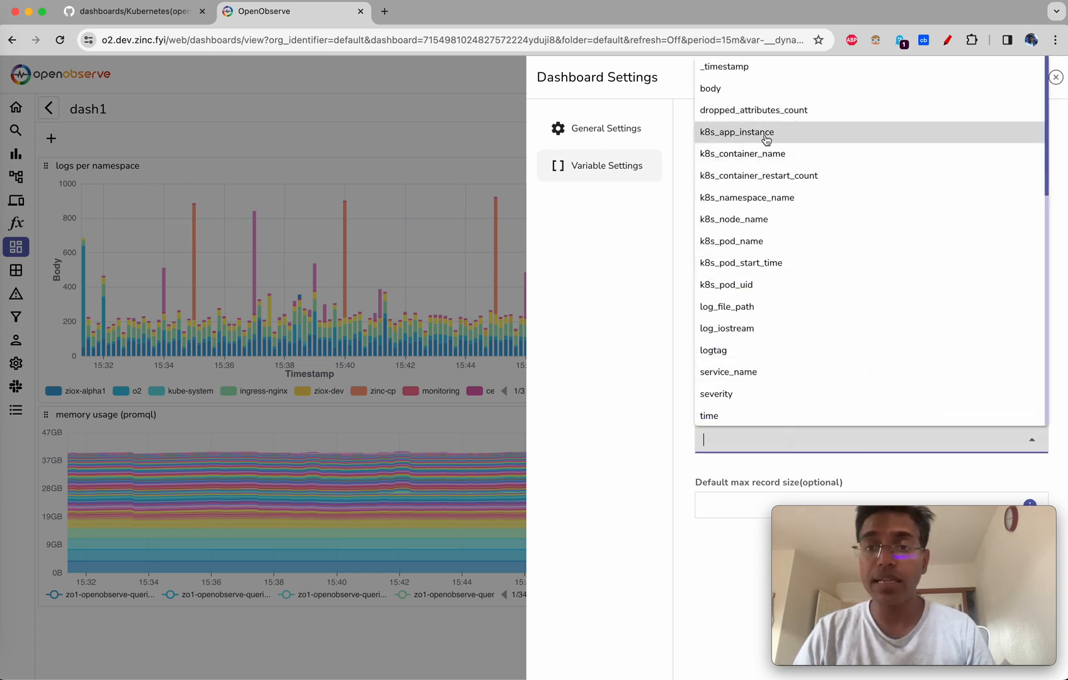
left_click(780, 196)
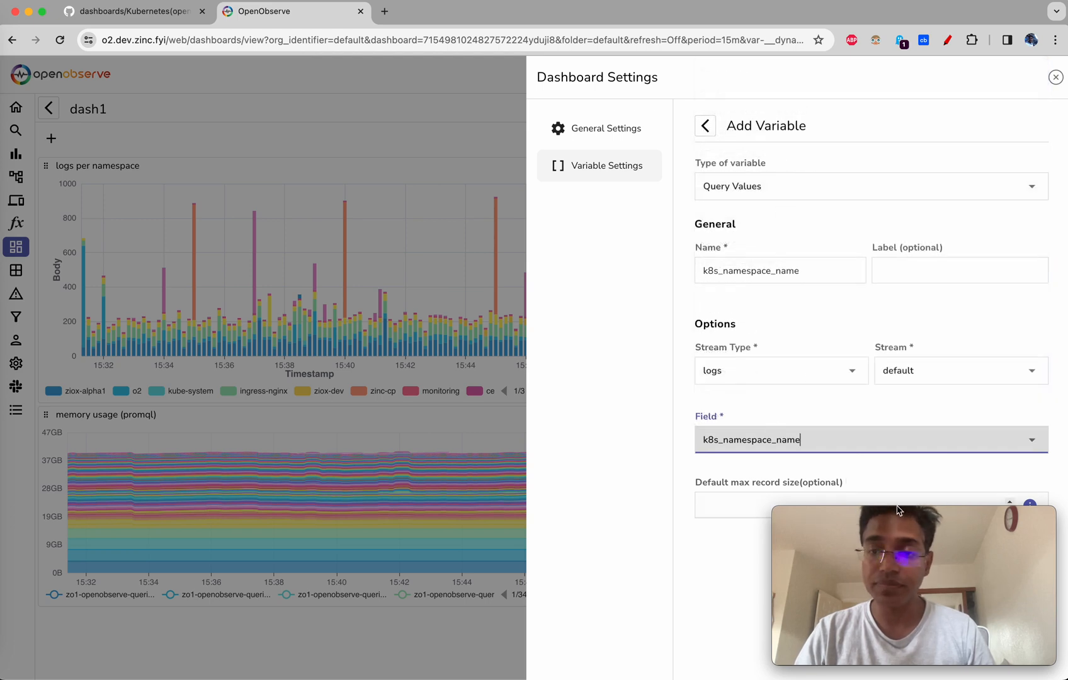
left_click_drag(898, 510, 587, 535)
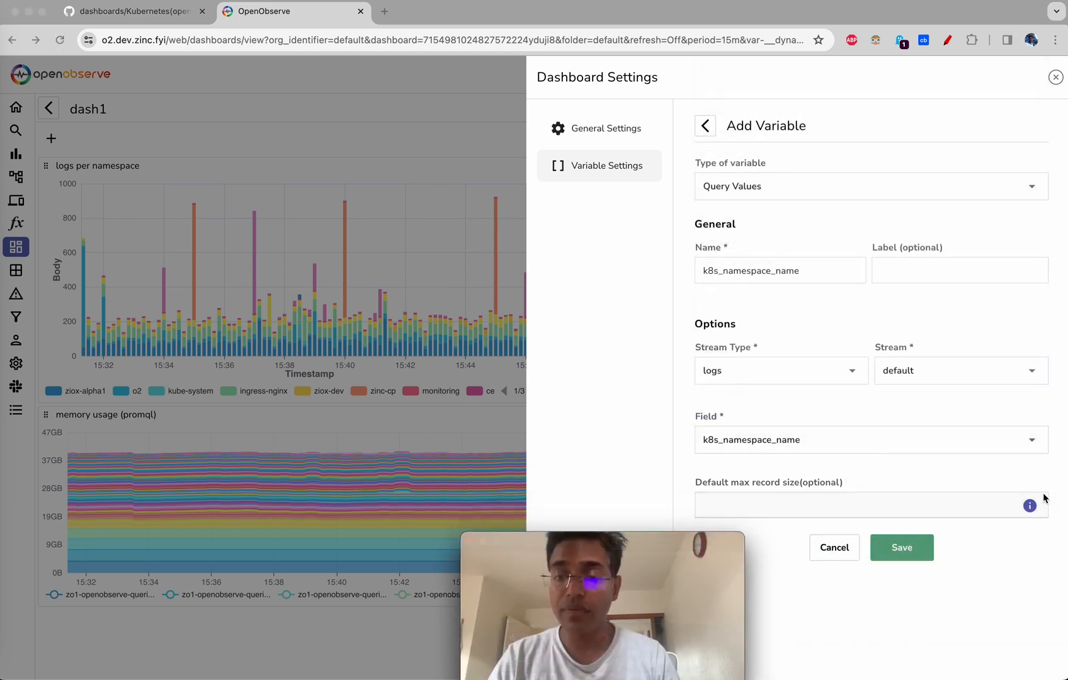
left_click(919, 550)
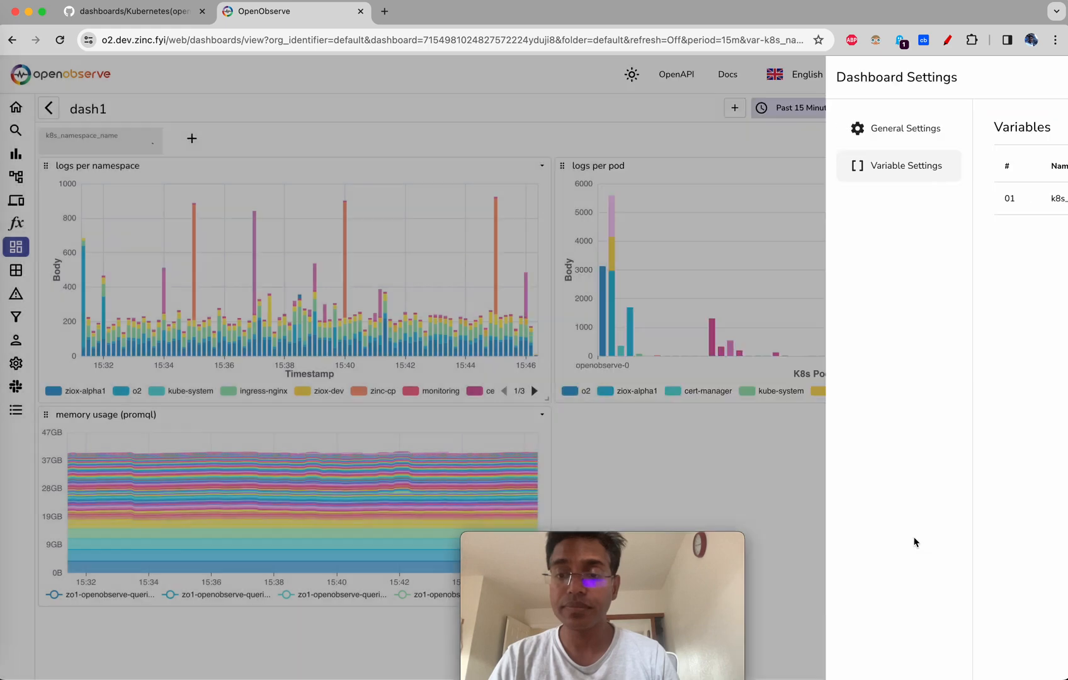
key("Escape")
Set the dashboard's k8s_namespace_name variable to o2
left_click_drag(608, 538, 853, 538)
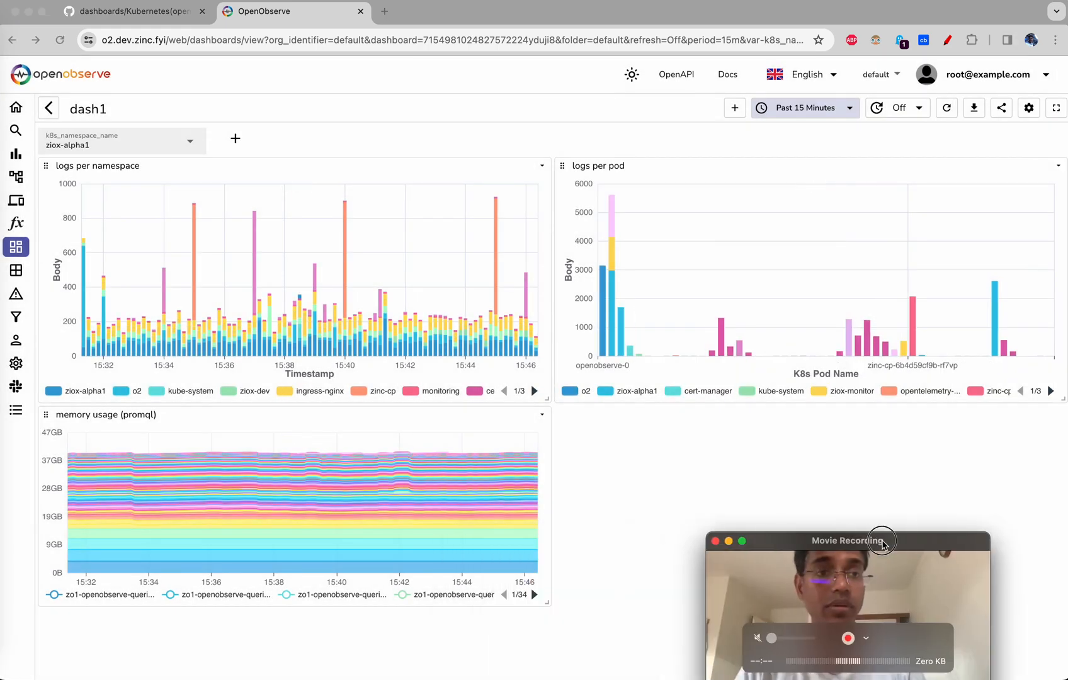
left_click(187, 141)
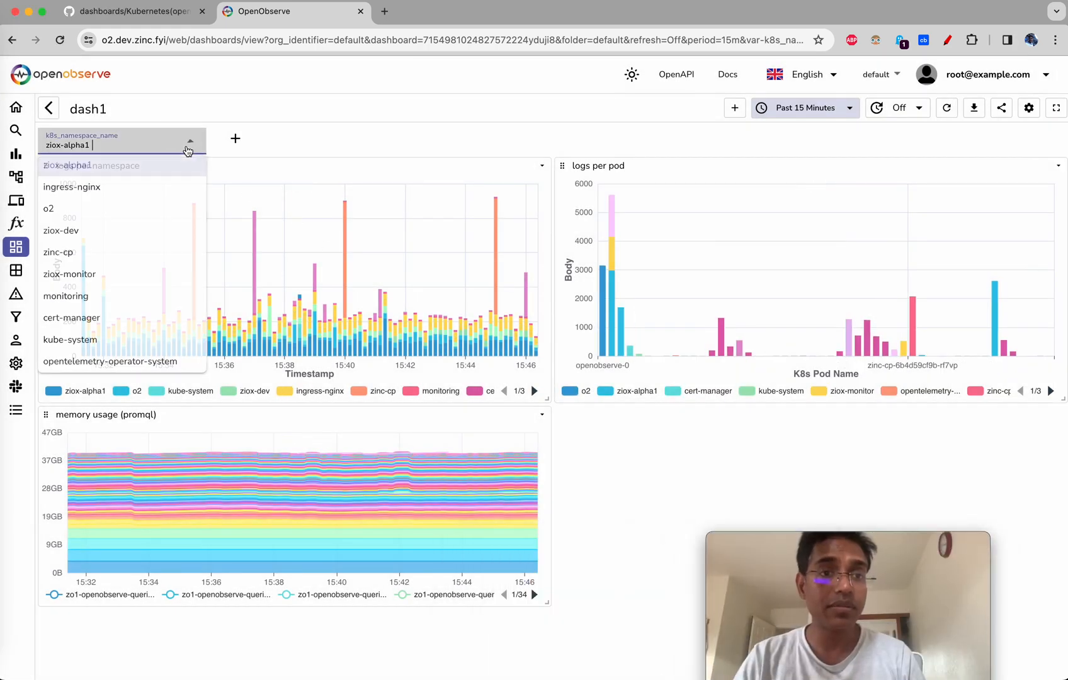
left_click(162, 212)
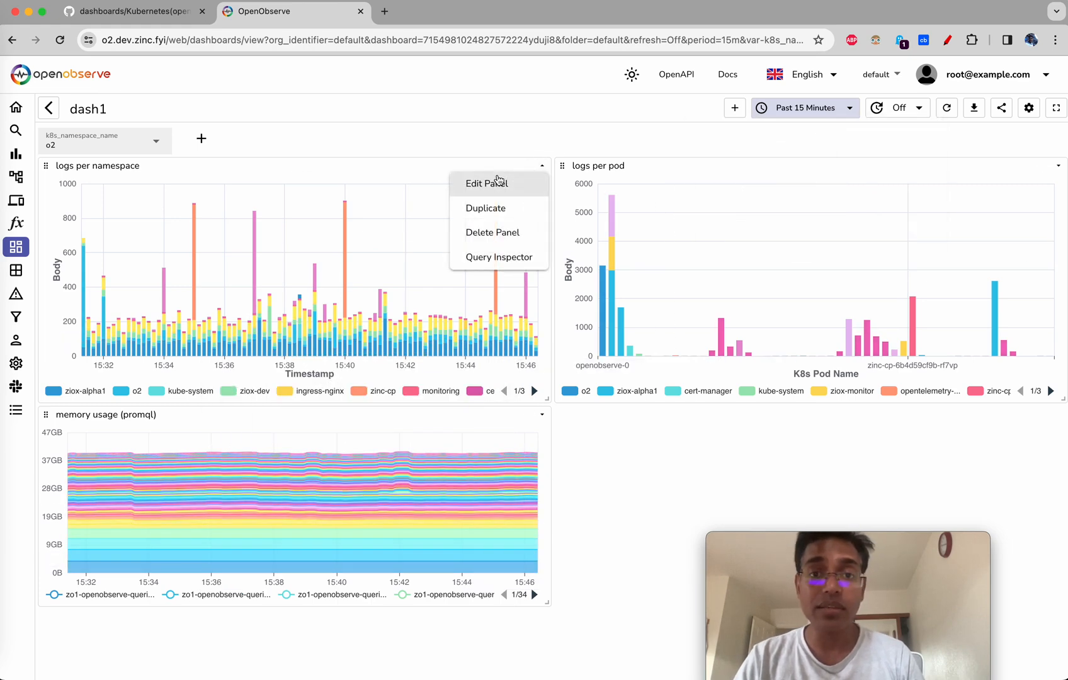
Open the logs per namespace panel for editing and add k8s_namespace_name as a filter
left_click(498, 183)
left_click(542, 168)
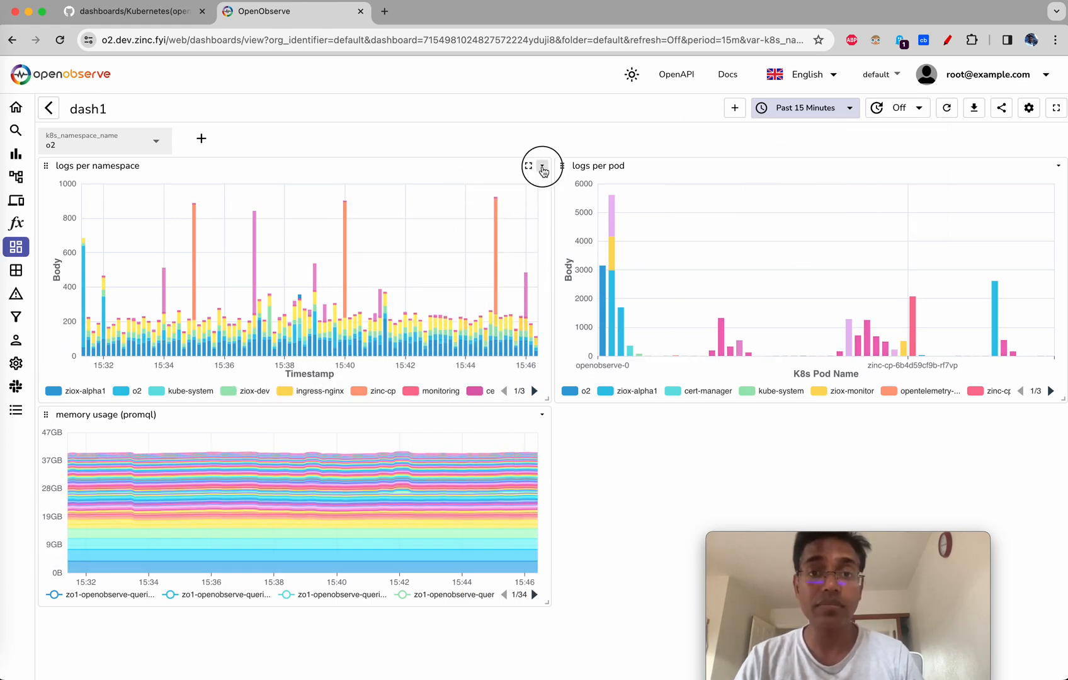
left_click(485, 184)
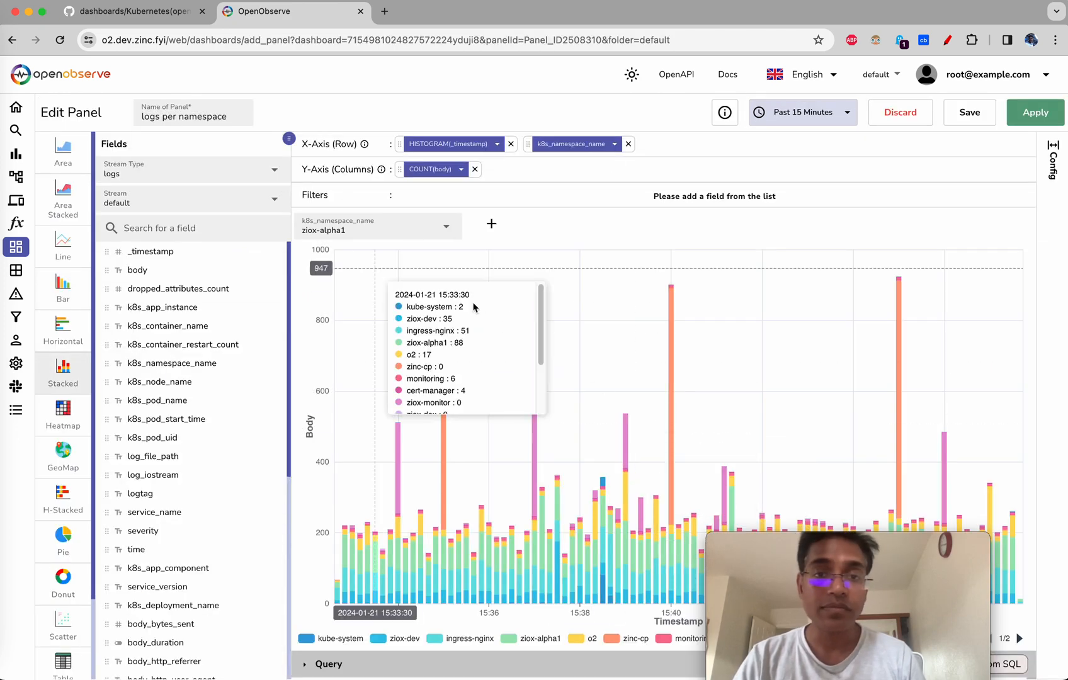
left_click(208, 228)
type("name")
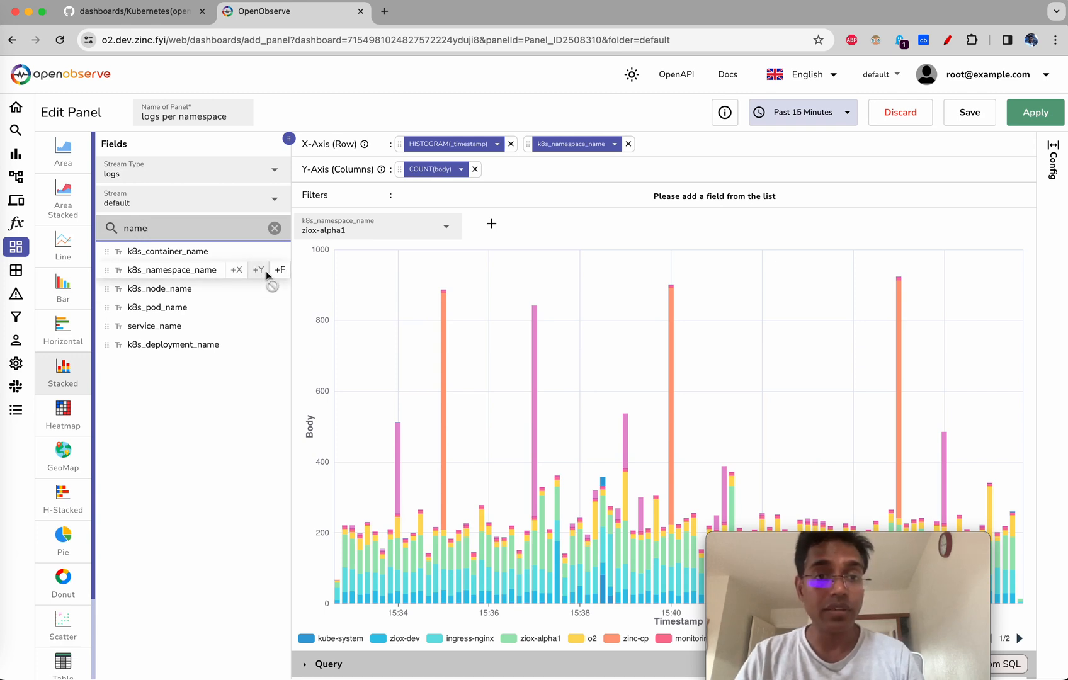
left_click(279, 270)
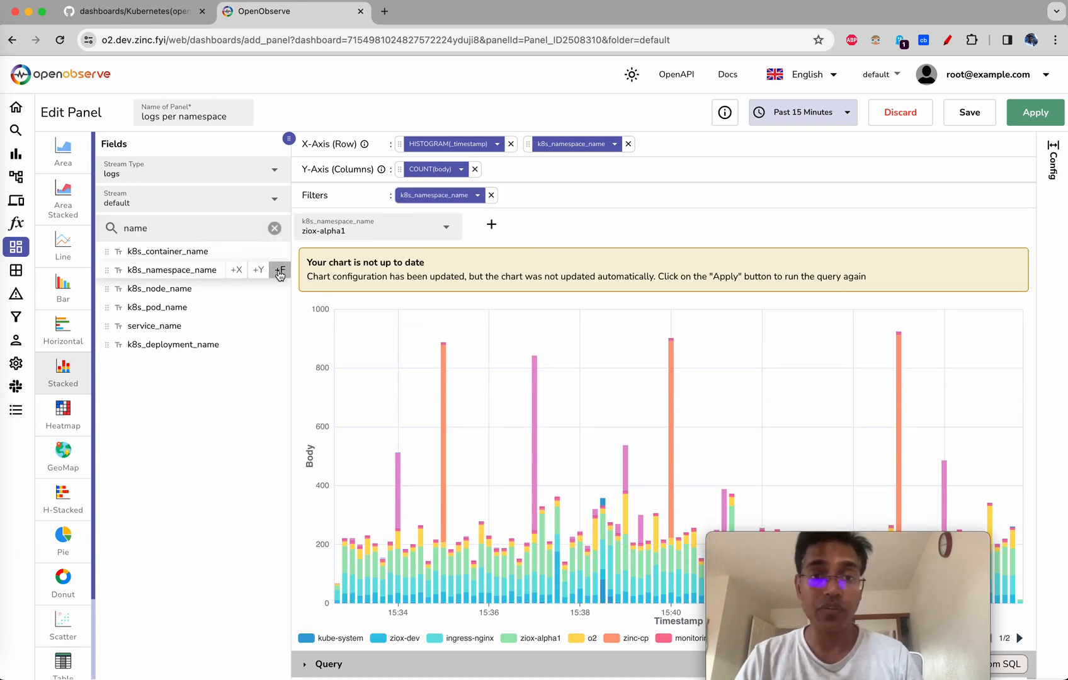
Set the k8s_namespace_name filter condition to = '$k8s_namespace_name' and apply it to the chart
left_click(478, 196)
left_click(516, 228)
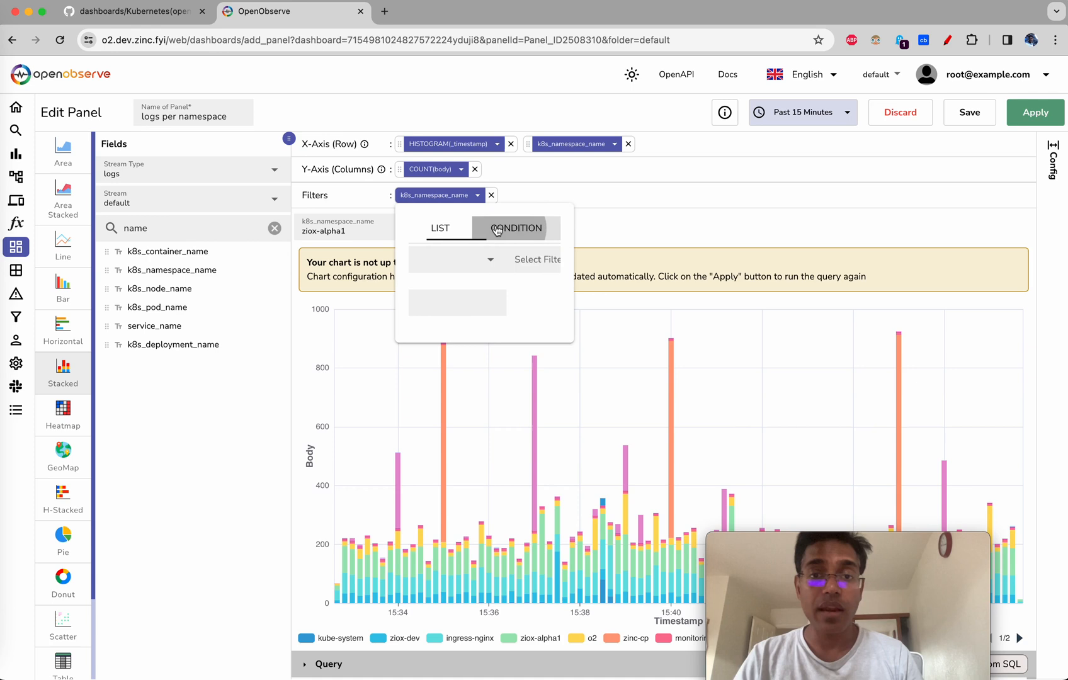
left_click(439, 230)
left_click(509, 268)
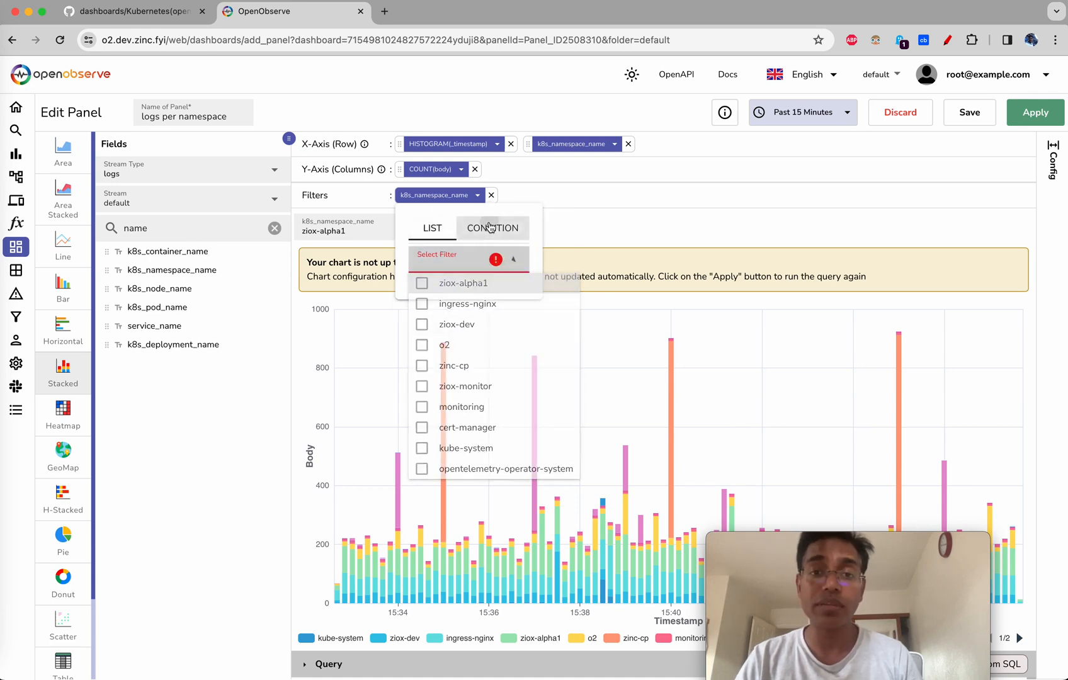
left_click(510, 235)
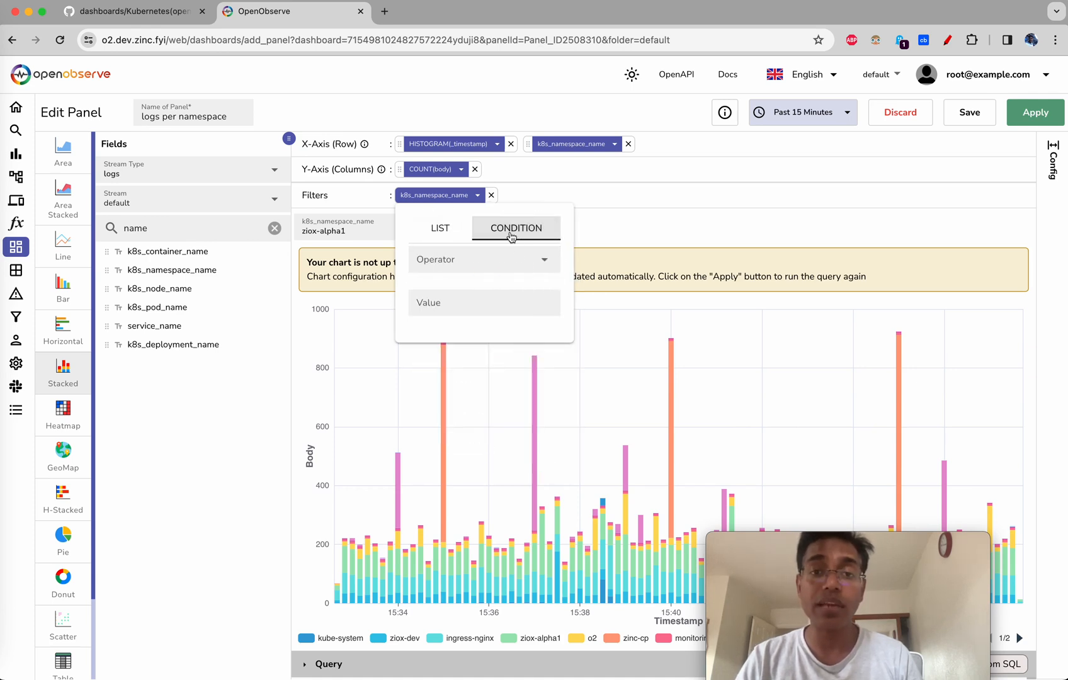
left_click(539, 260)
left_click(445, 284)
left_click(485, 303)
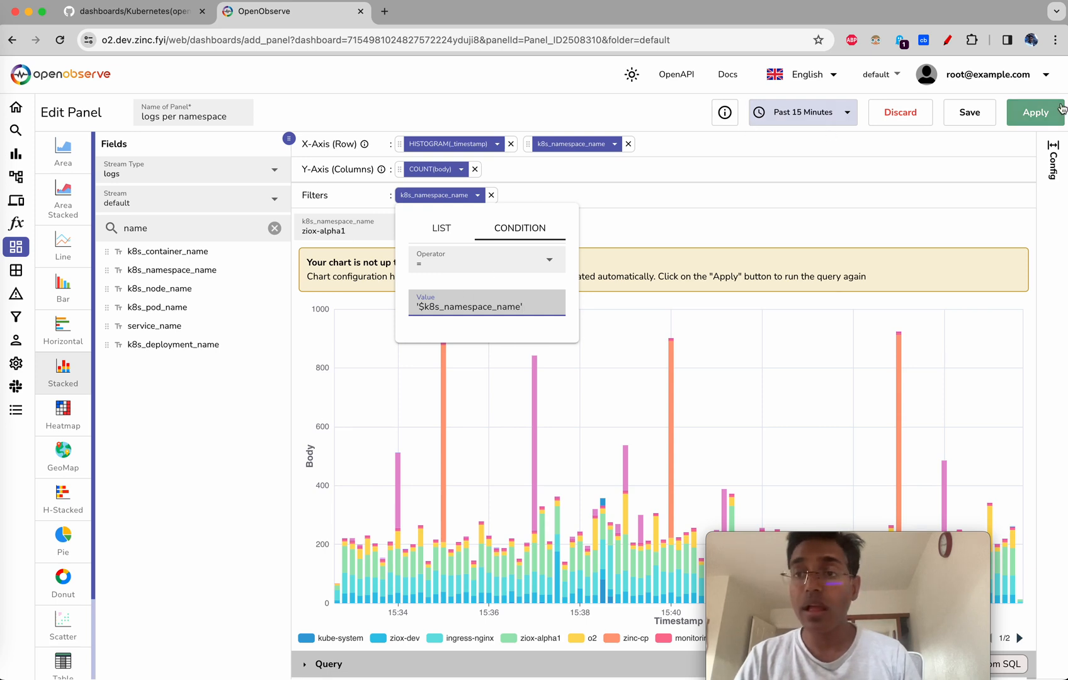
left_click(1043, 115)
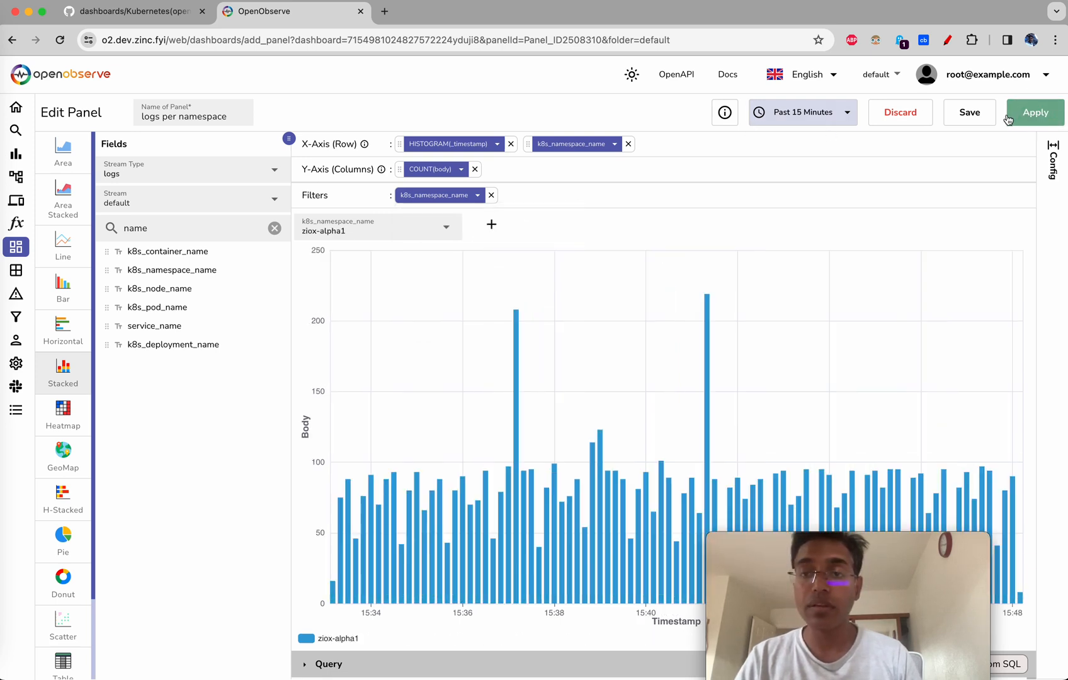
Save the filtered panel after trying the ingress-nginx namespace, and set the dashboard's k8s_namespace_name variable to ziox-dev
left_click(432, 230)
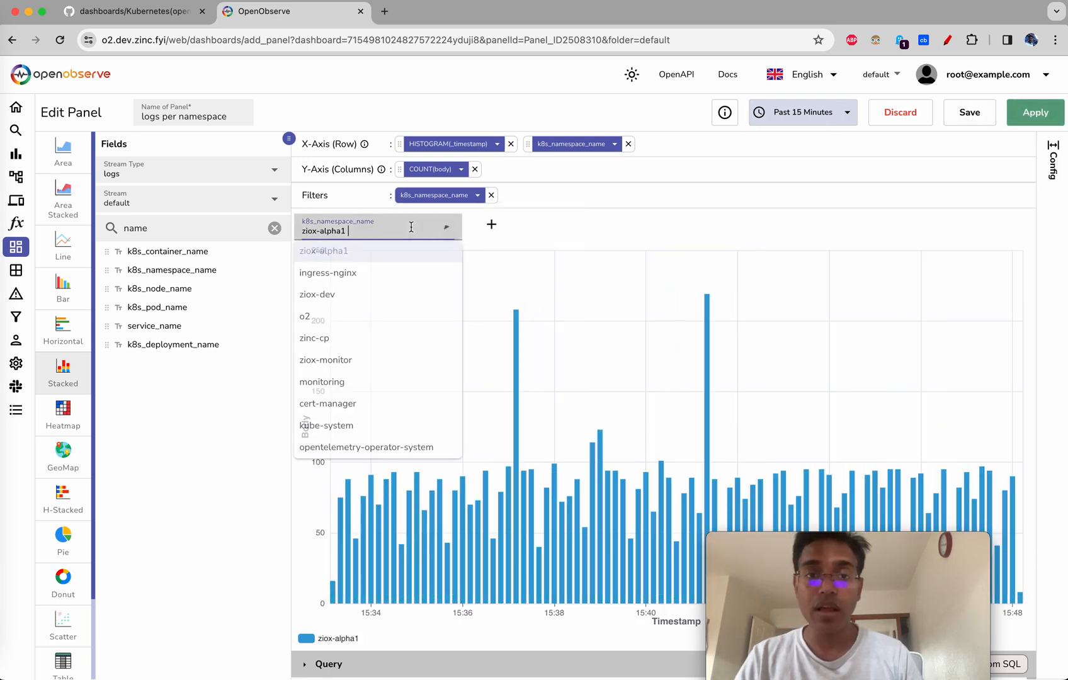
left_click(381, 277)
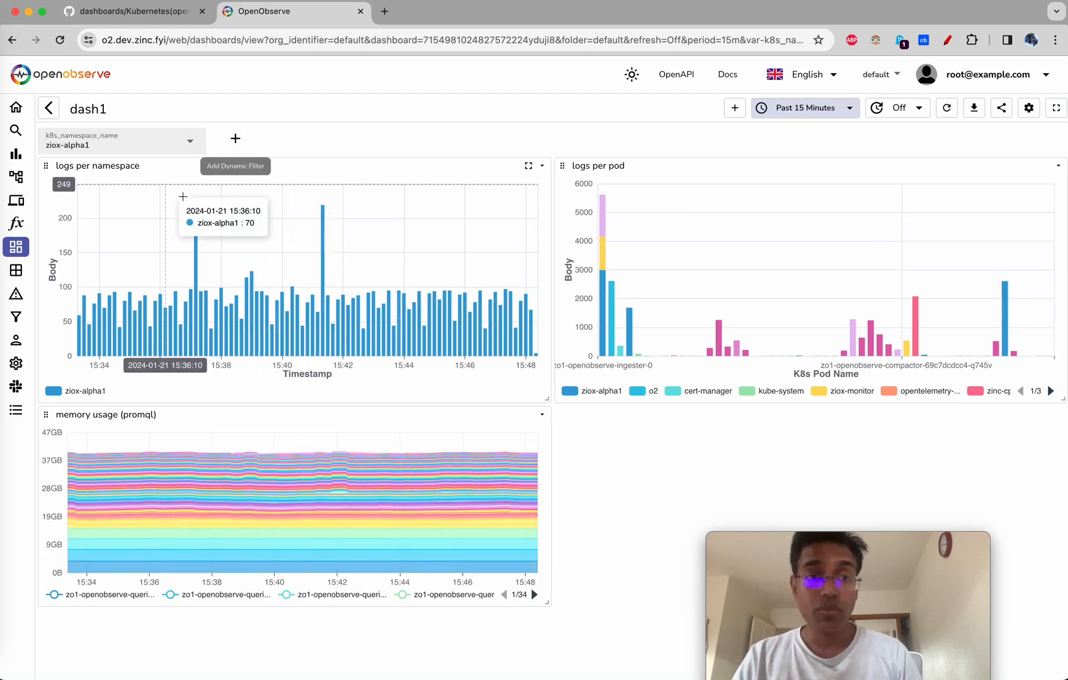
left_click(187, 144)
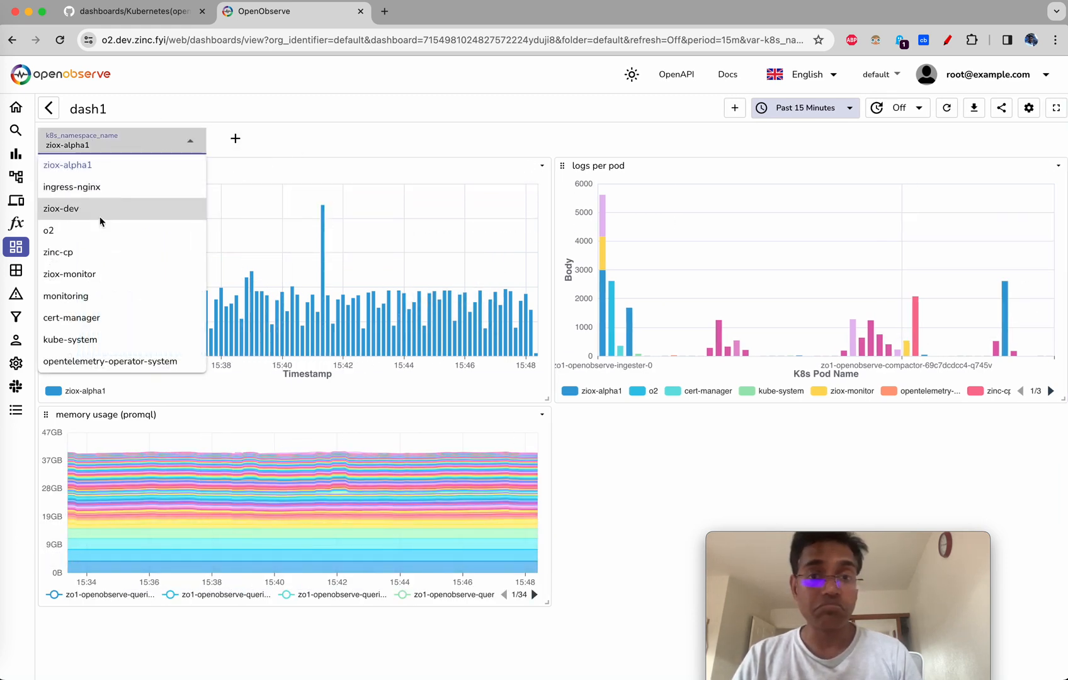
left_click(112, 207)
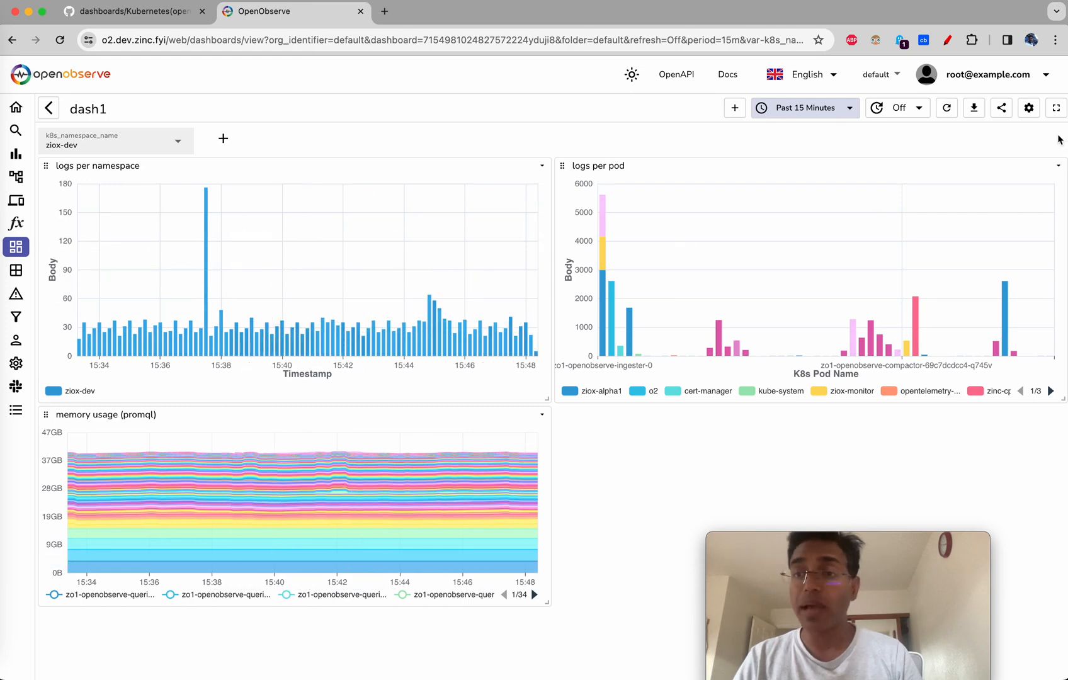
Open the logs per pod panel for editing and add k8s_namespace_name as a filter
left_click(1059, 166)
left_click(1001, 184)
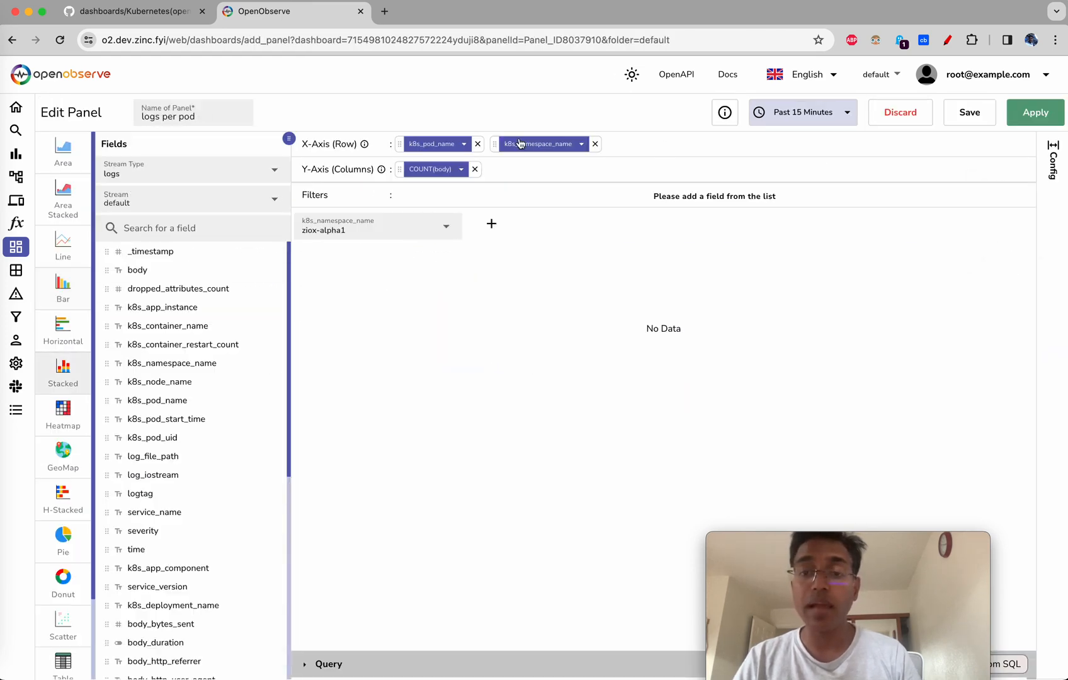
left_click(203, 229)
type("name")
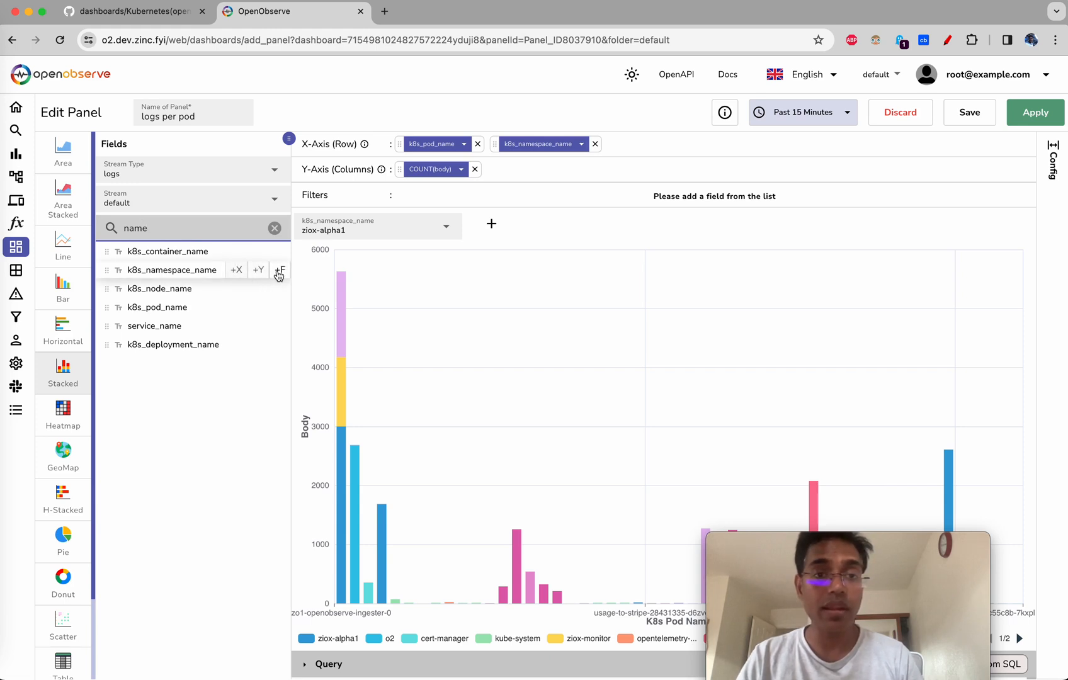
left_click(279, 271)
Set the logs per pod panel's k8s_namespace_name filter condition to = '$k8s_namespace_name' and apply it to the chart
left_click(441, 195)
left_click(514, 228)
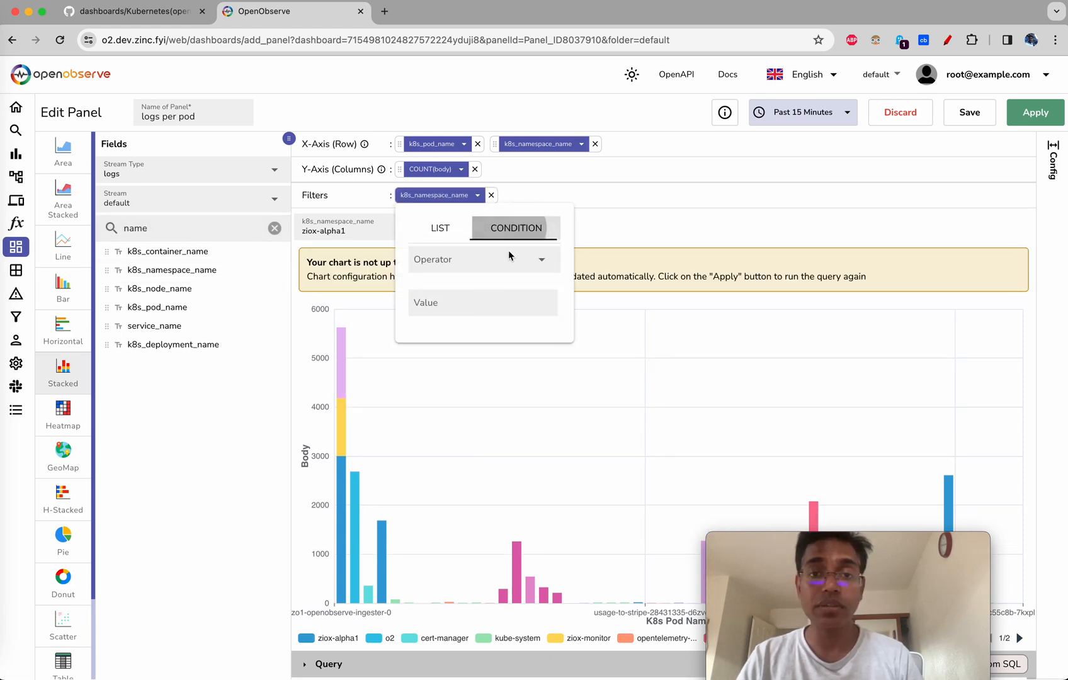
left_click(508, 255)
left_click(471, 297)
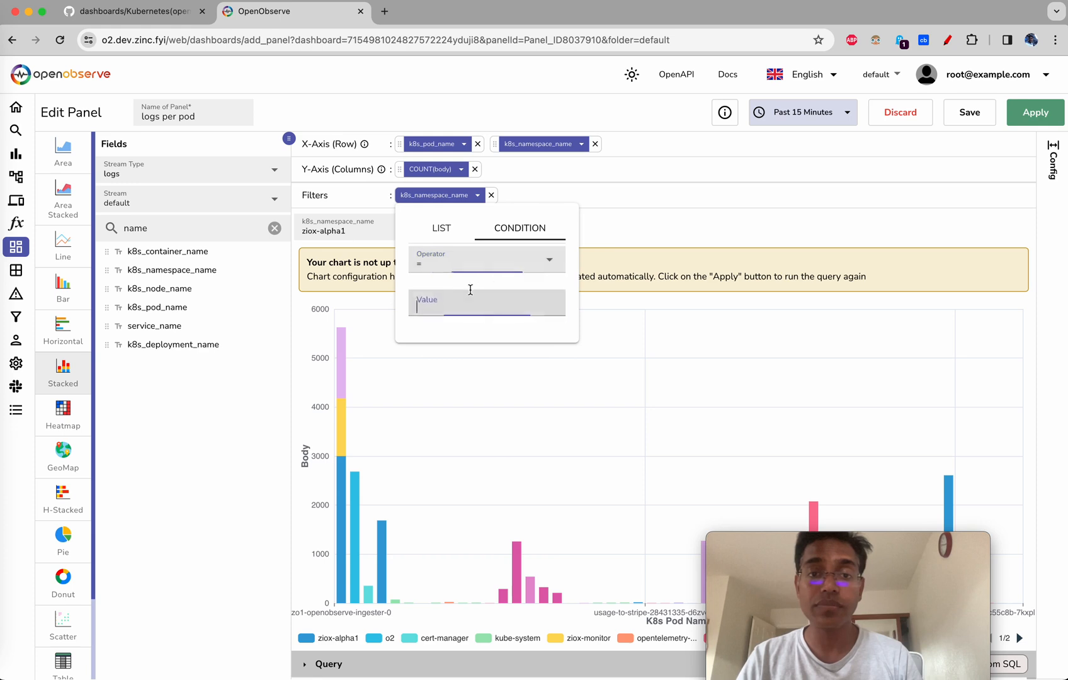
type("'$")
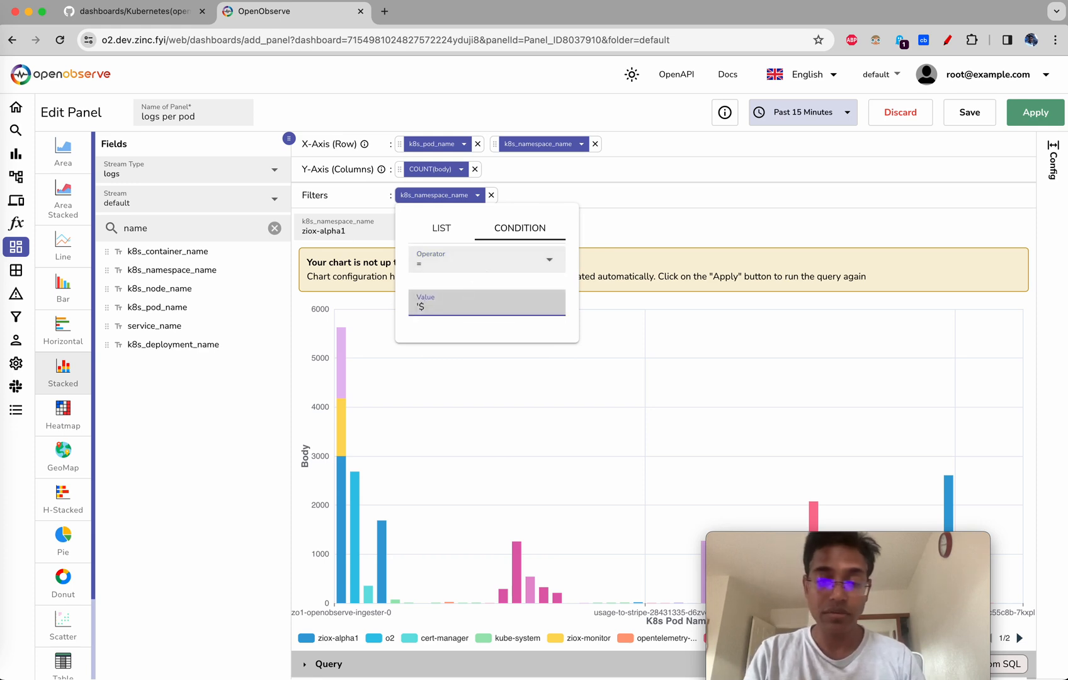
type("k8s")
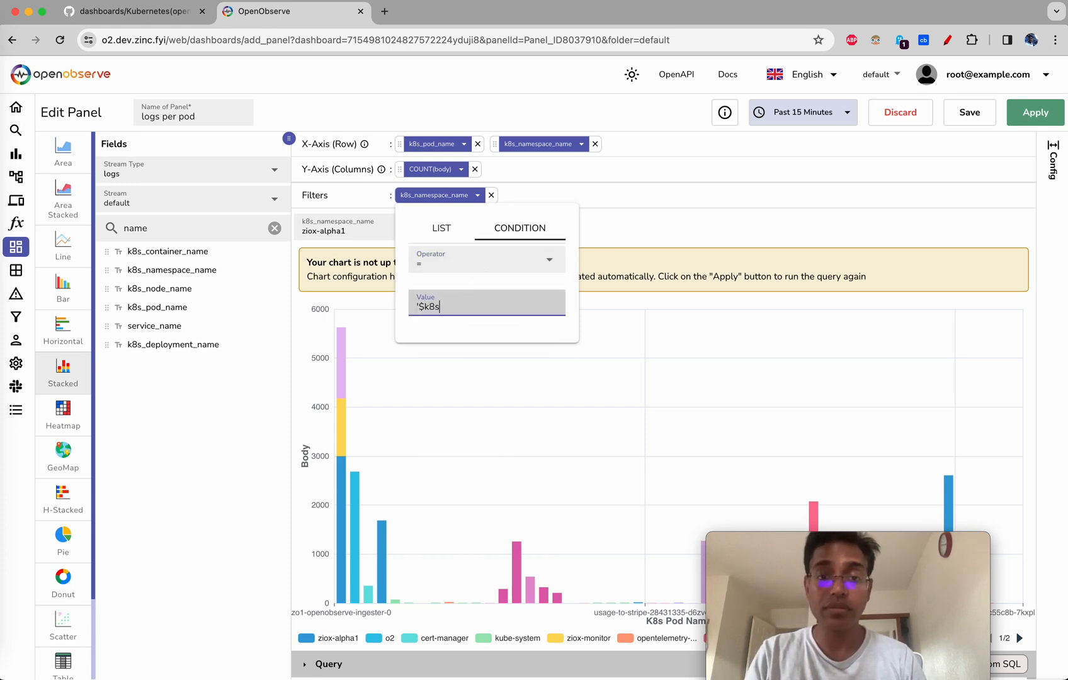
type("_namespace_name'")
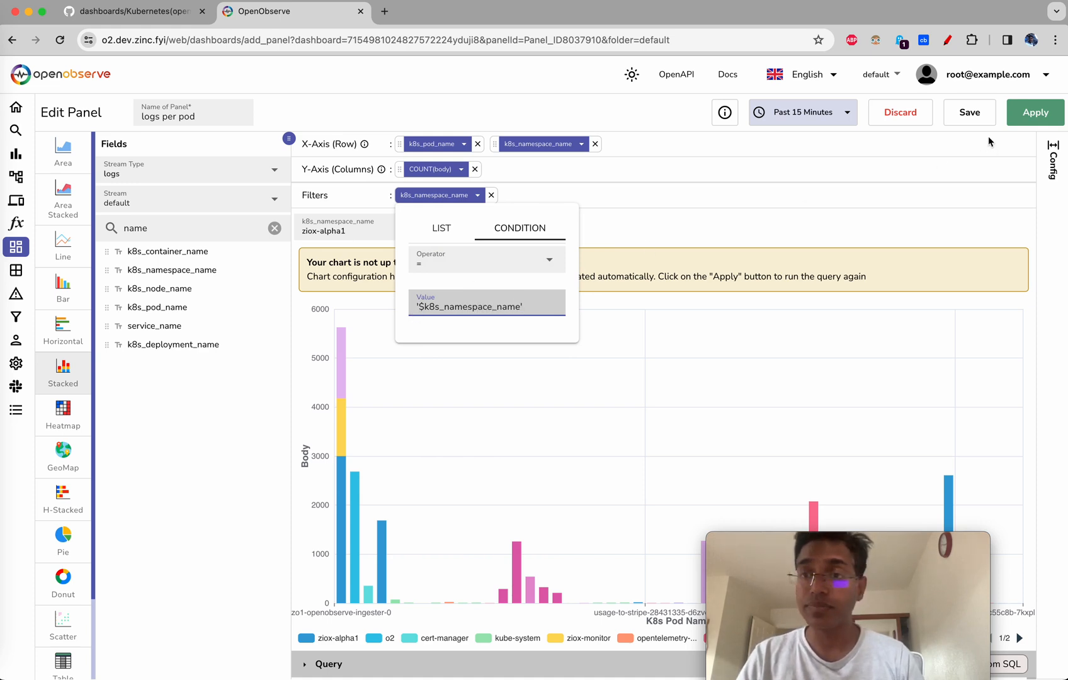
left_click(1016, 117)
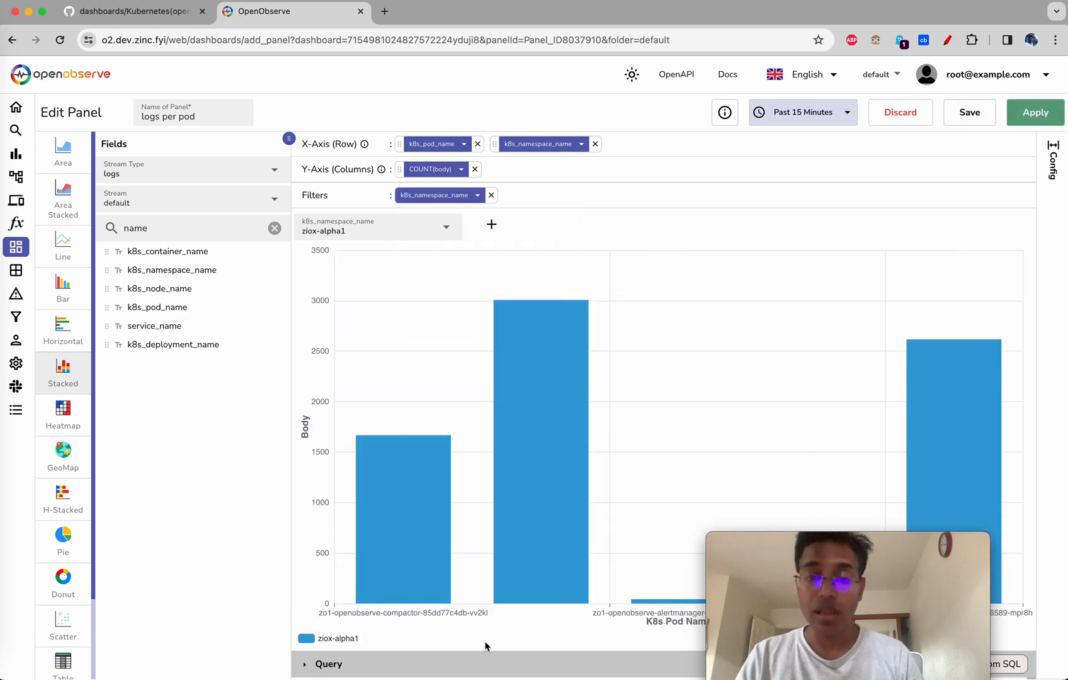
Show the generated SQL query of the logs per pod panel and save the panel
left_click(514, 663)
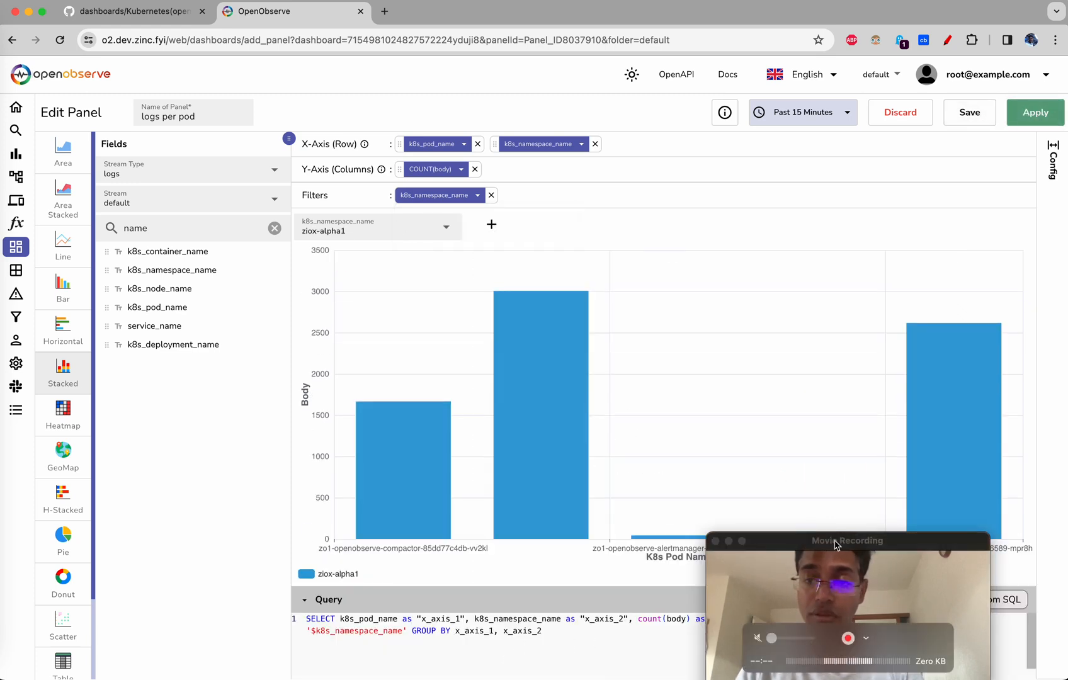
left_click_drag(846, 541, 847, 217)
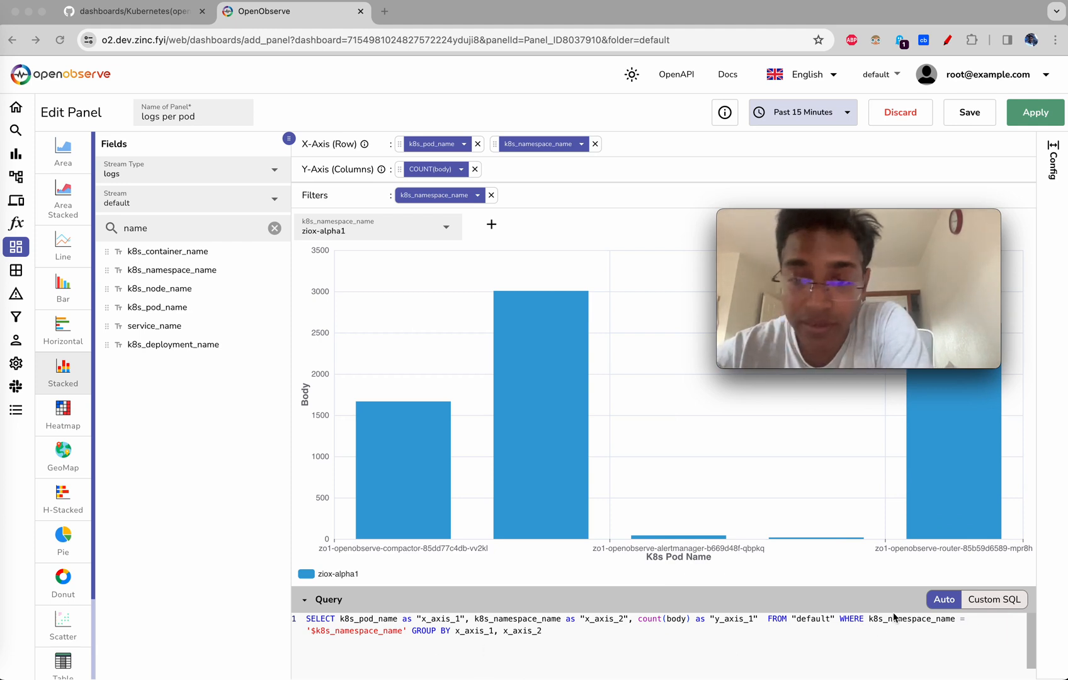
left_click(970, 119)
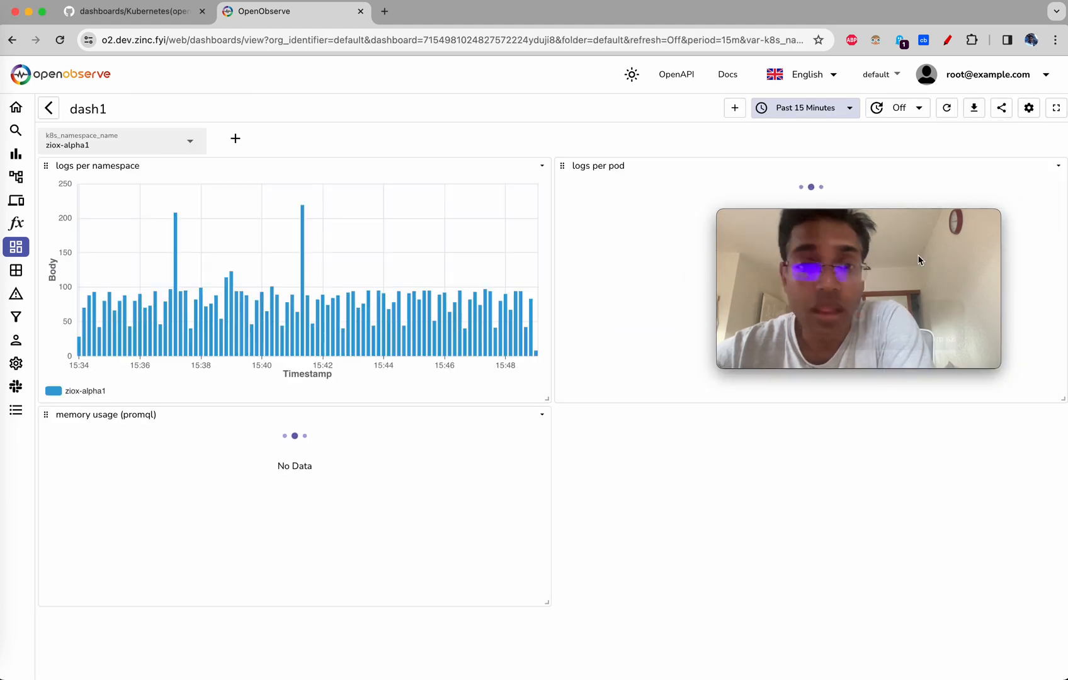
left_click_drag(846, 212, 875, 460)
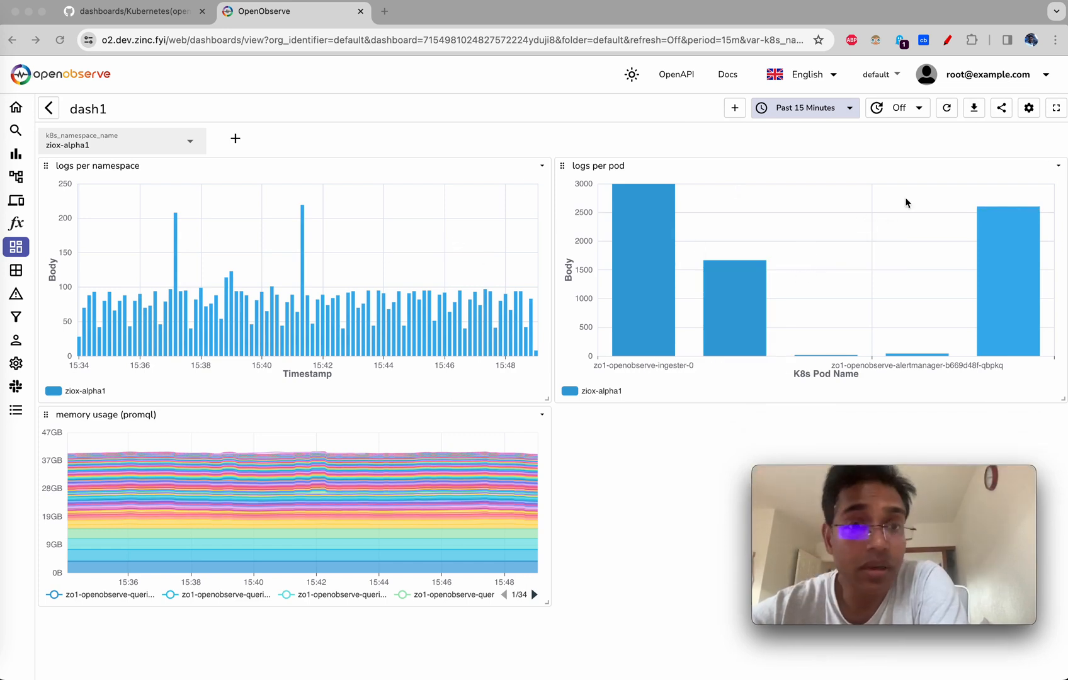
Change the memory usage (promql) panel's query to k8s_pod_memory_usage{k8s_namespace_name="$k8s_namespace_name"}
left_click(542, 414)
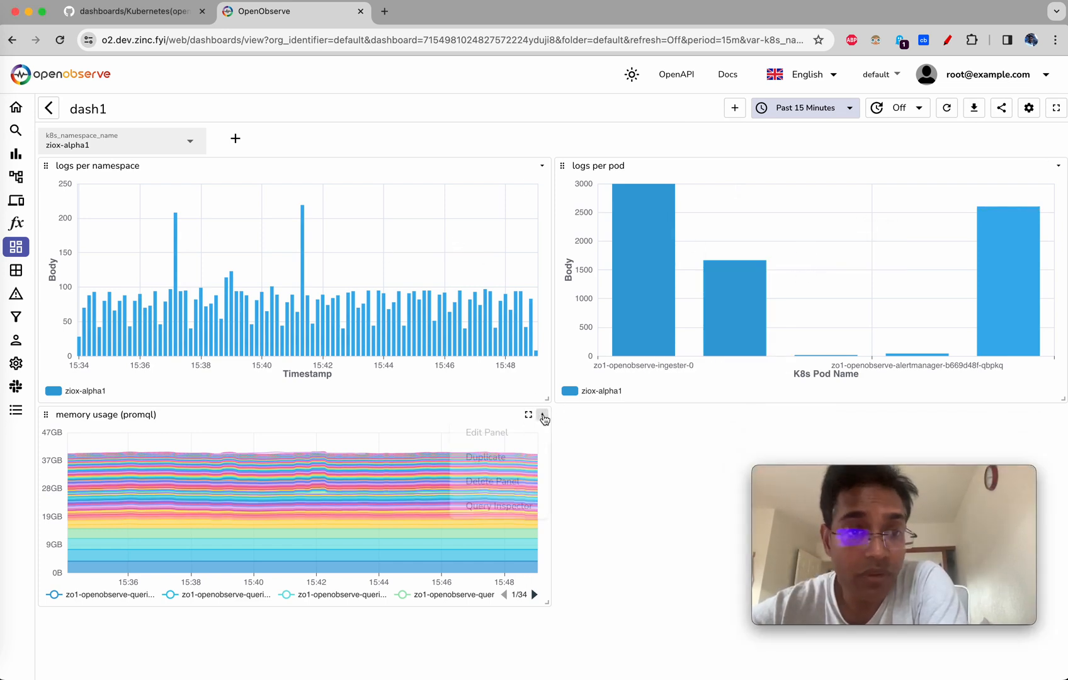
left_click(492, 444)
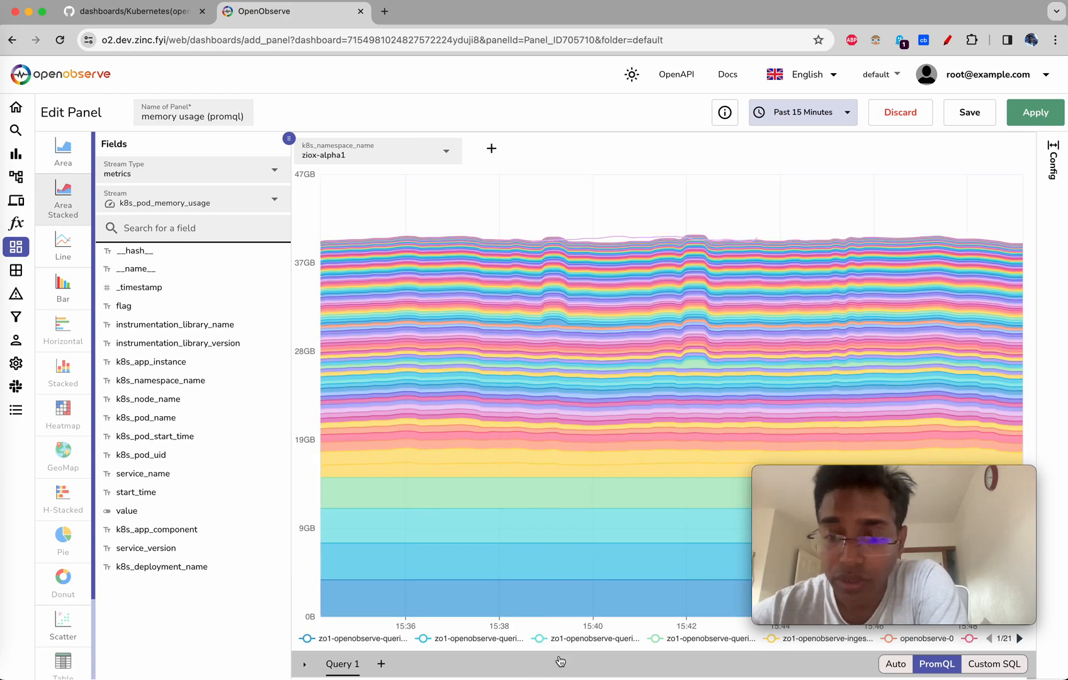
left_click(560, 661)
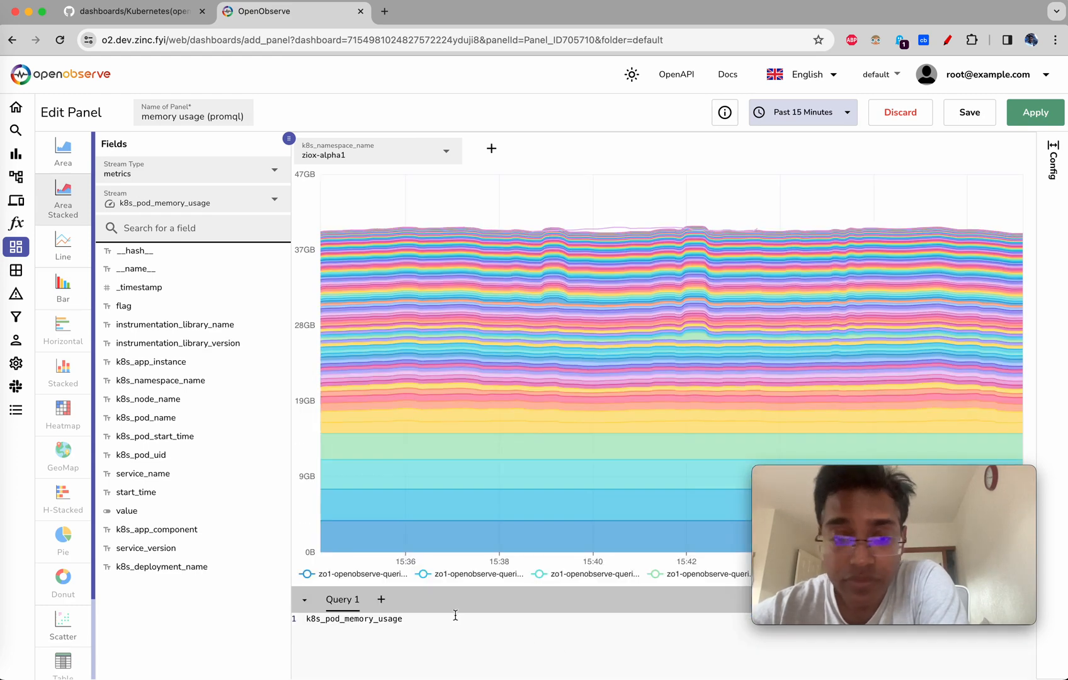
left_click(431, 628)
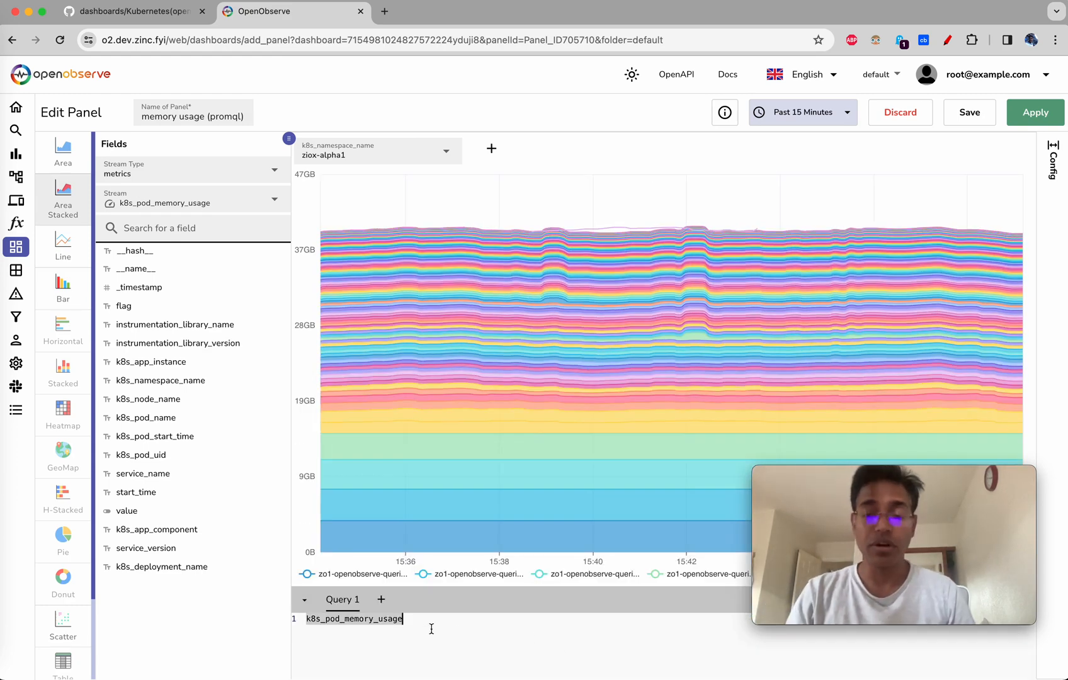
type("{")
type("k8s_")
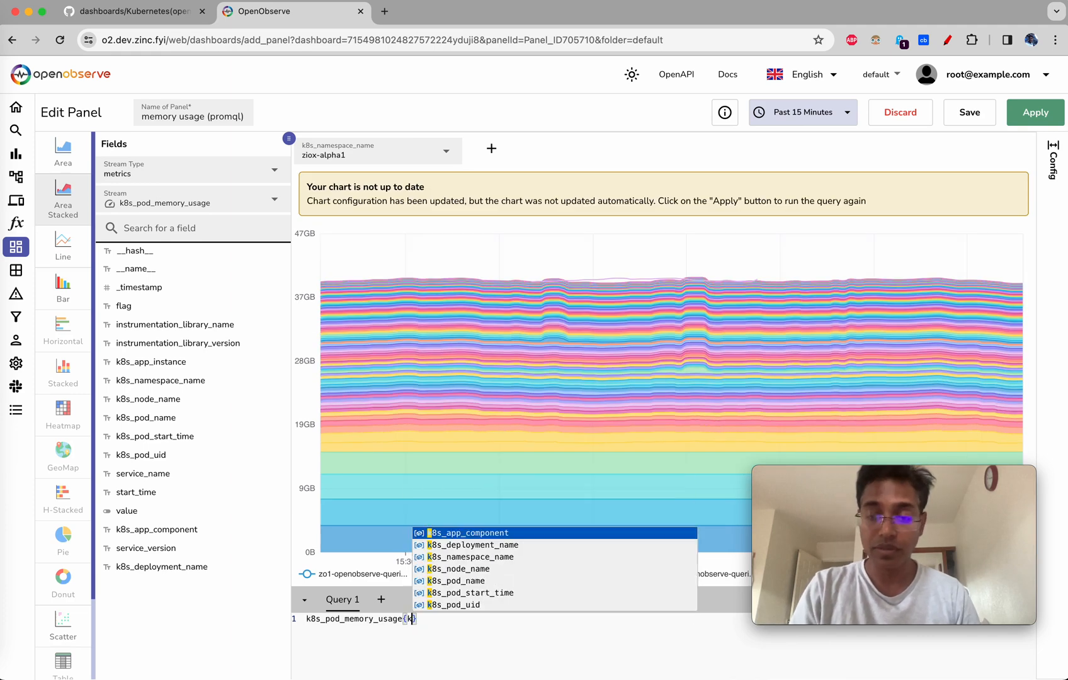
type("na")
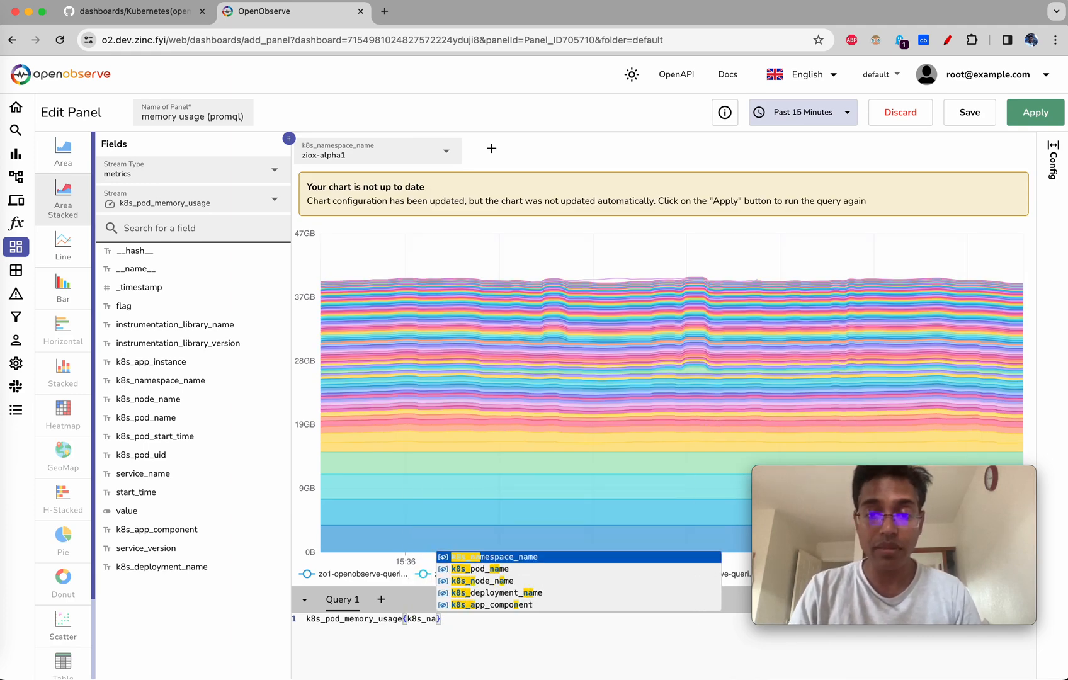
key("Return")
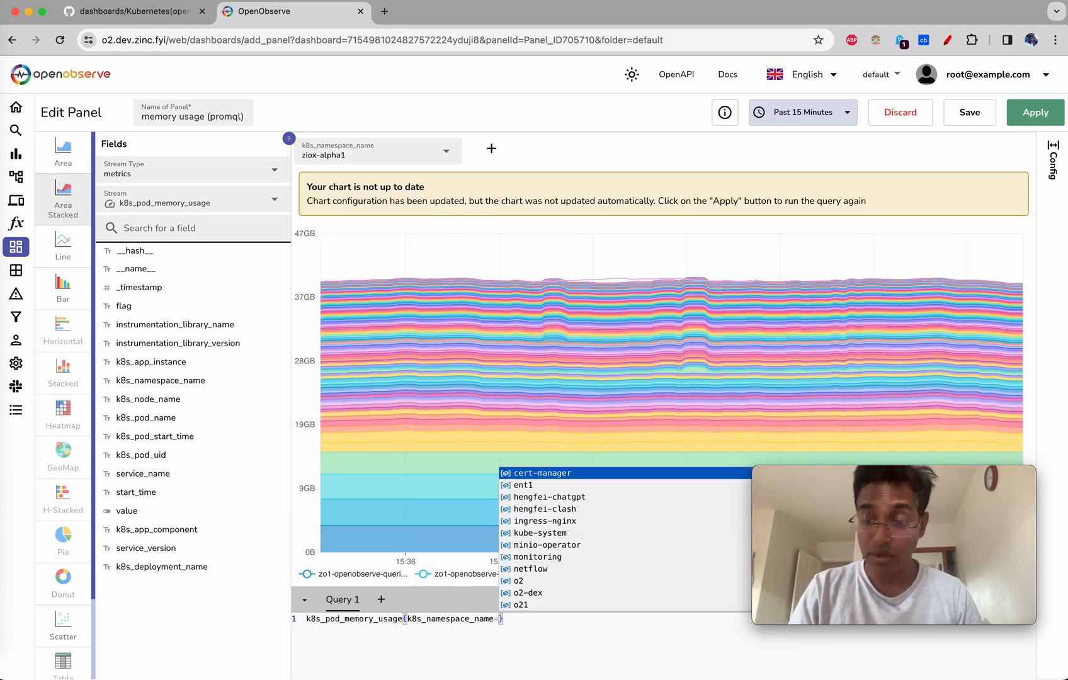
type("\"")
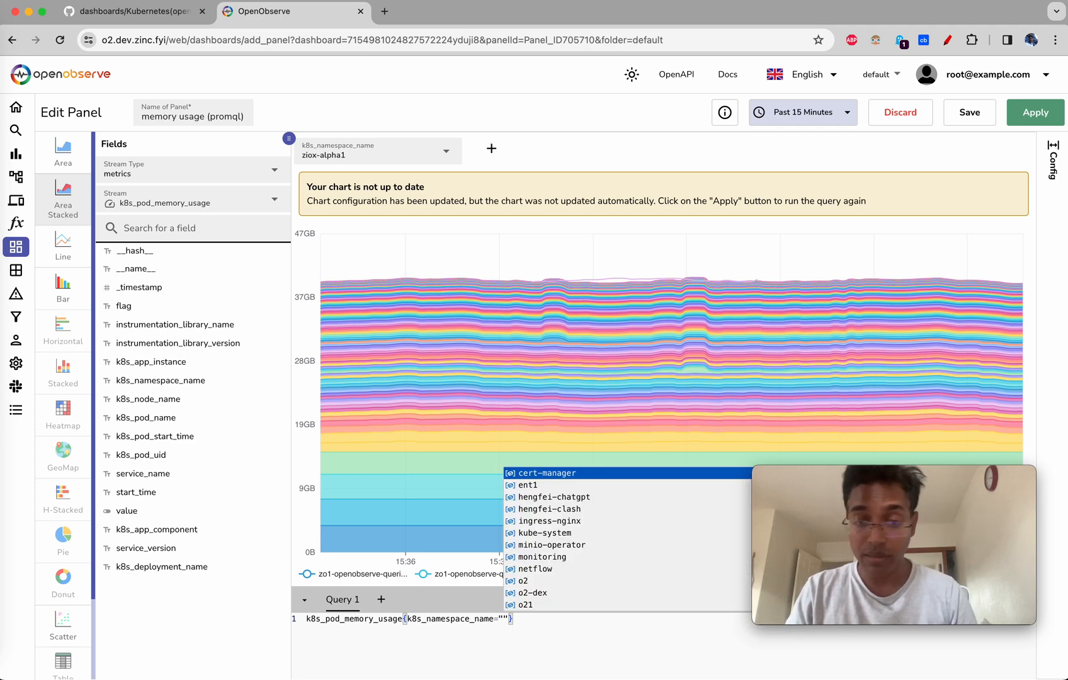
type("$")
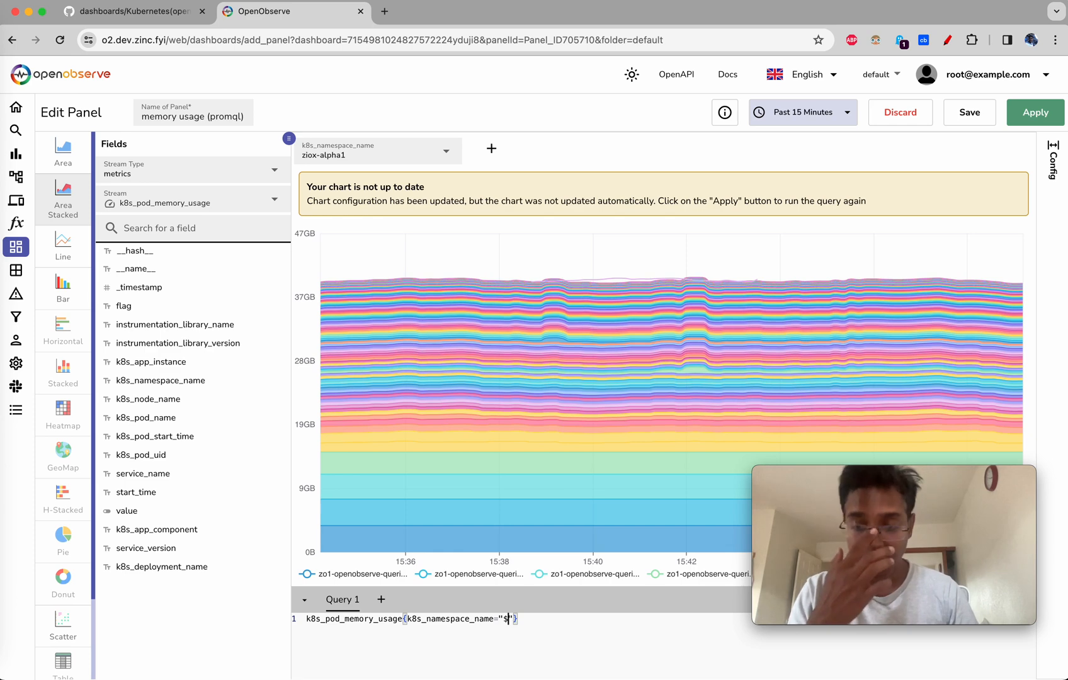
type("k8s_n")
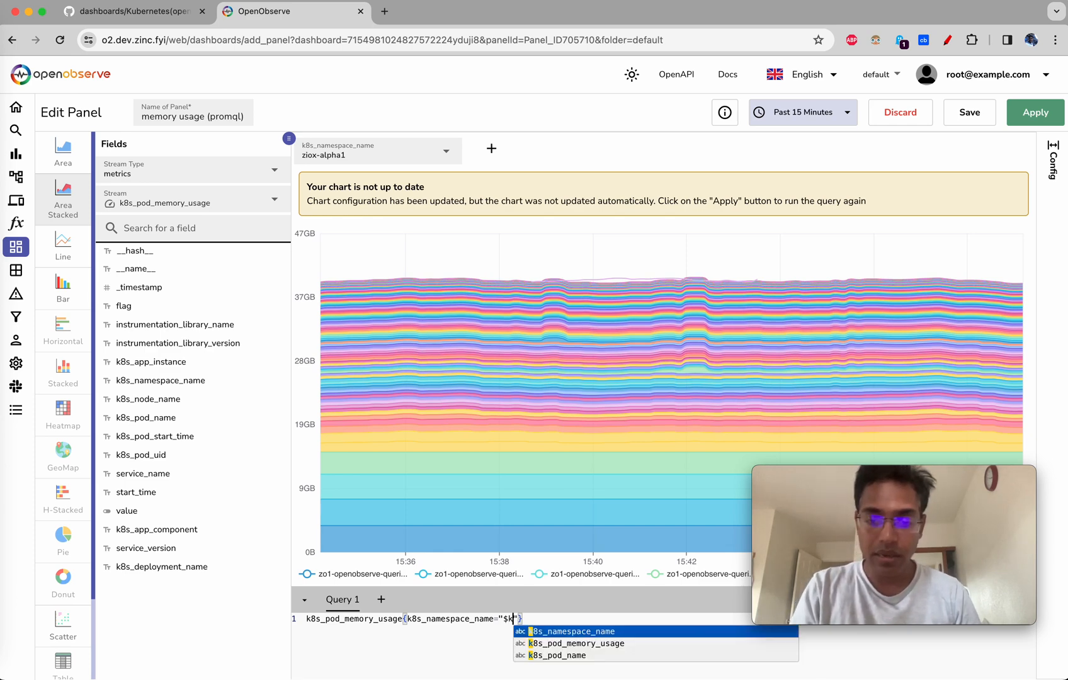
key("Return")
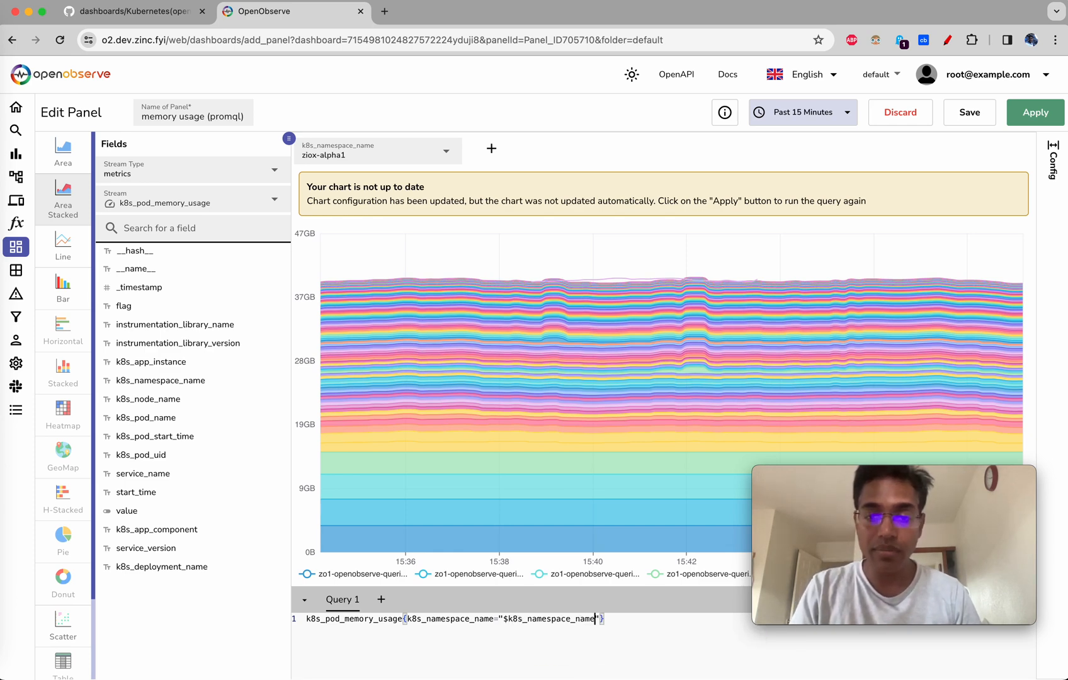
Apply the edited PromQL query to the chart and save the memory usage (promql) panel
left_click(1040, 117)
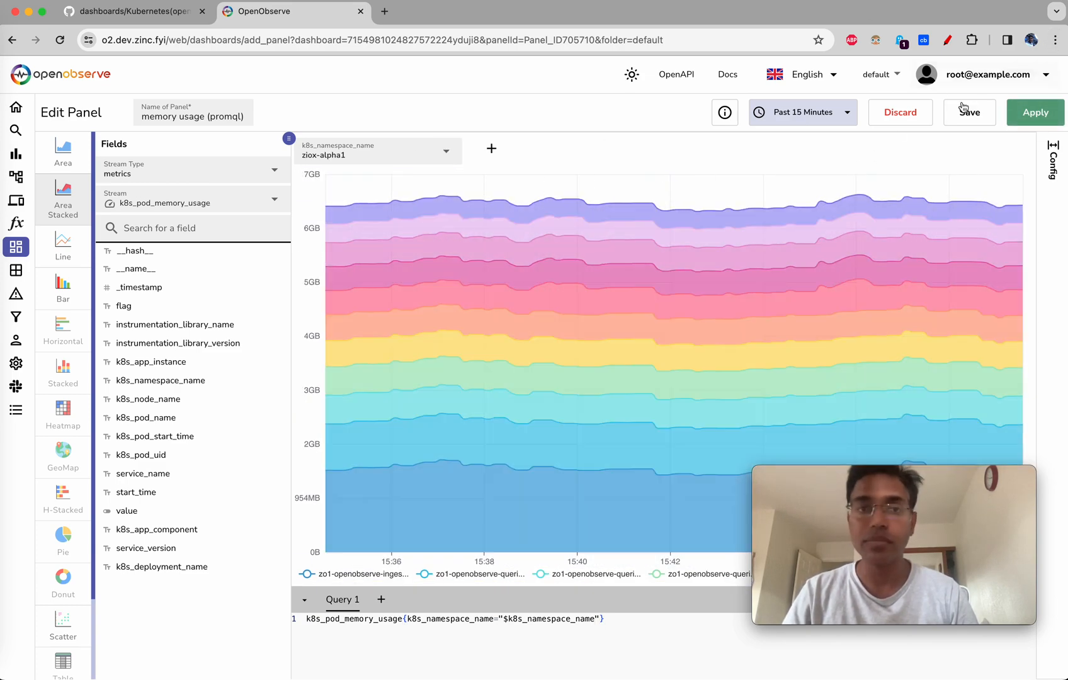
left_click(963, 108)
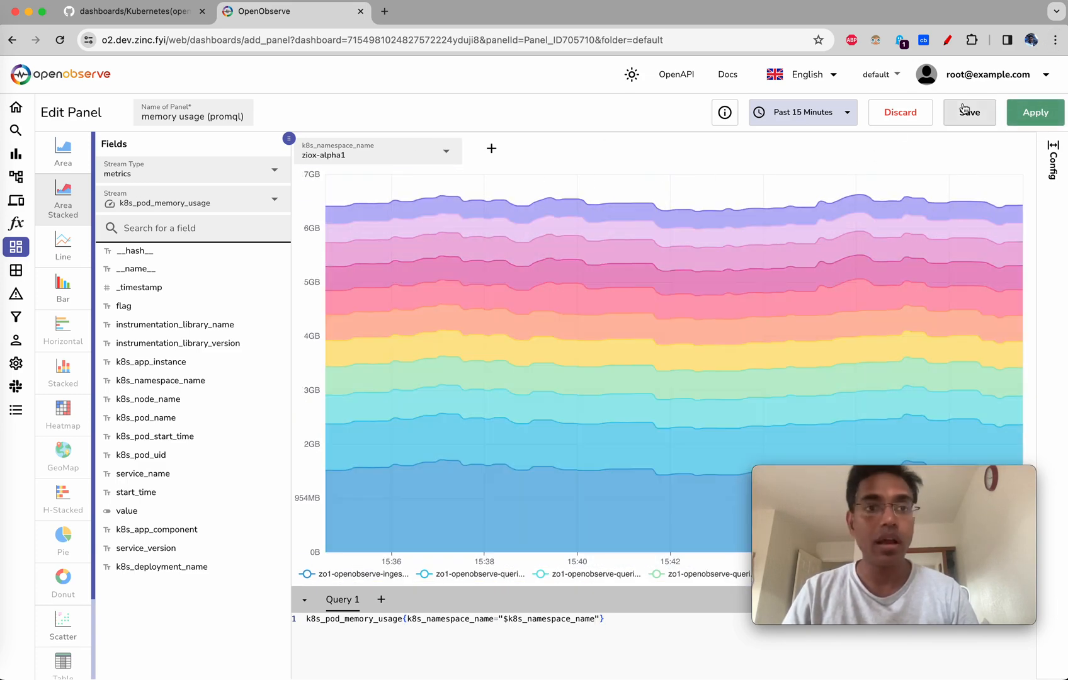
left_click(964, 109)
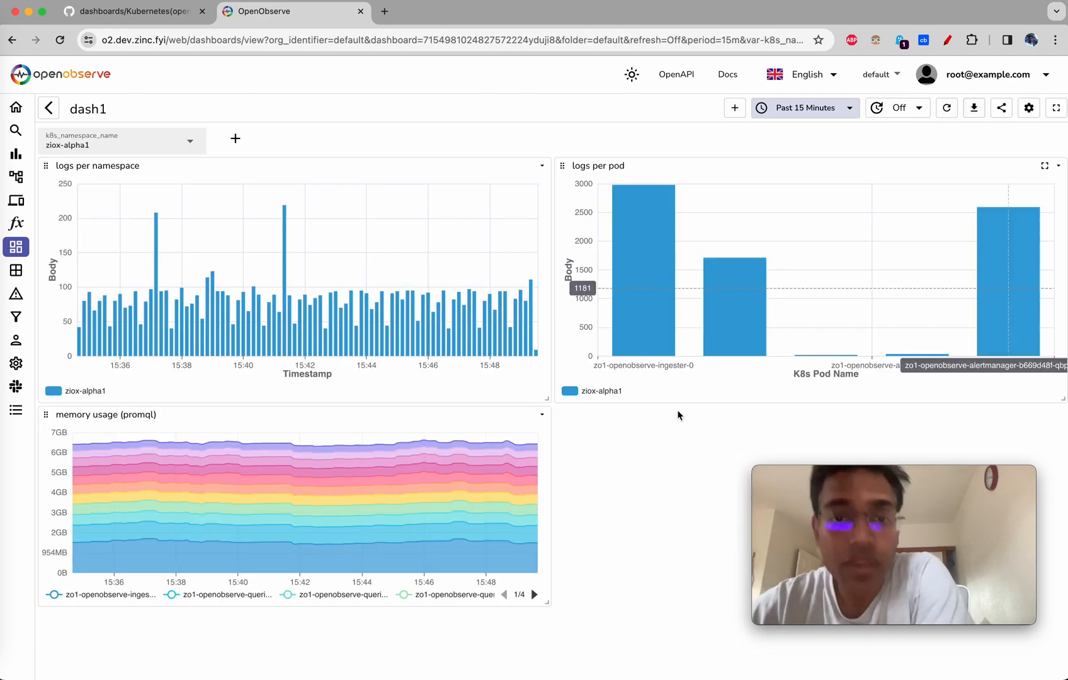
Try the ziox-monitor namespace on the dashboard and set the k8s_namespace_name variable to cert-manager
left_click(189, 141)
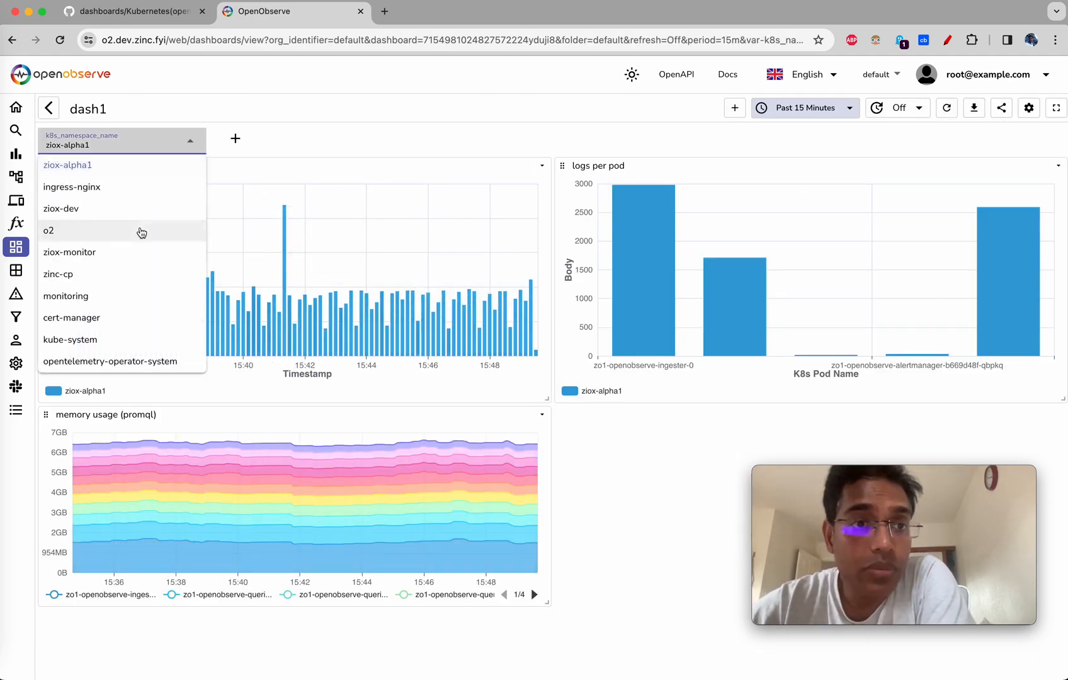
left_click(142, 252)
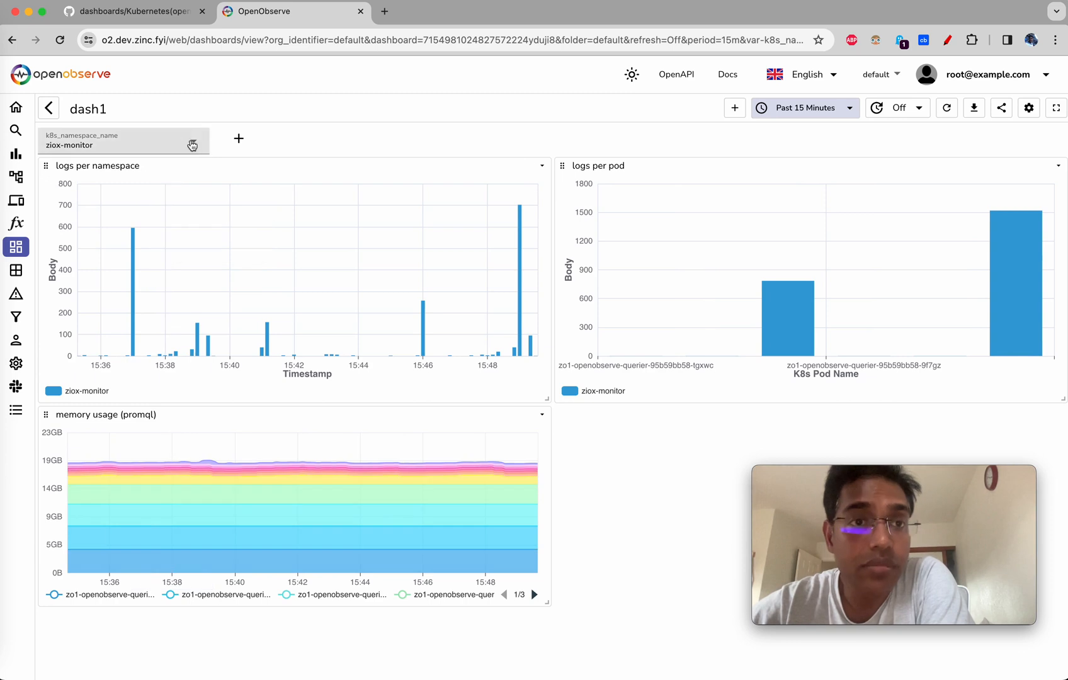
left_click(126, 144)
left_click(141, 318)
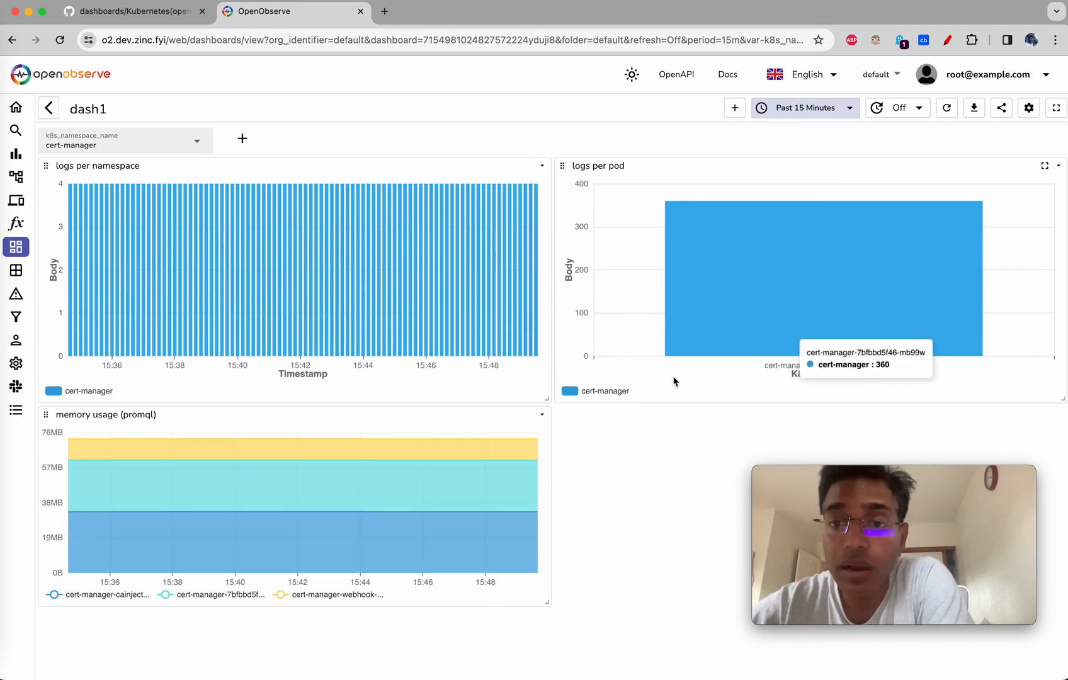
Start a new panel on the default logs stream and add k8s_namespace_name to its X-axis
left_click(734, 109)
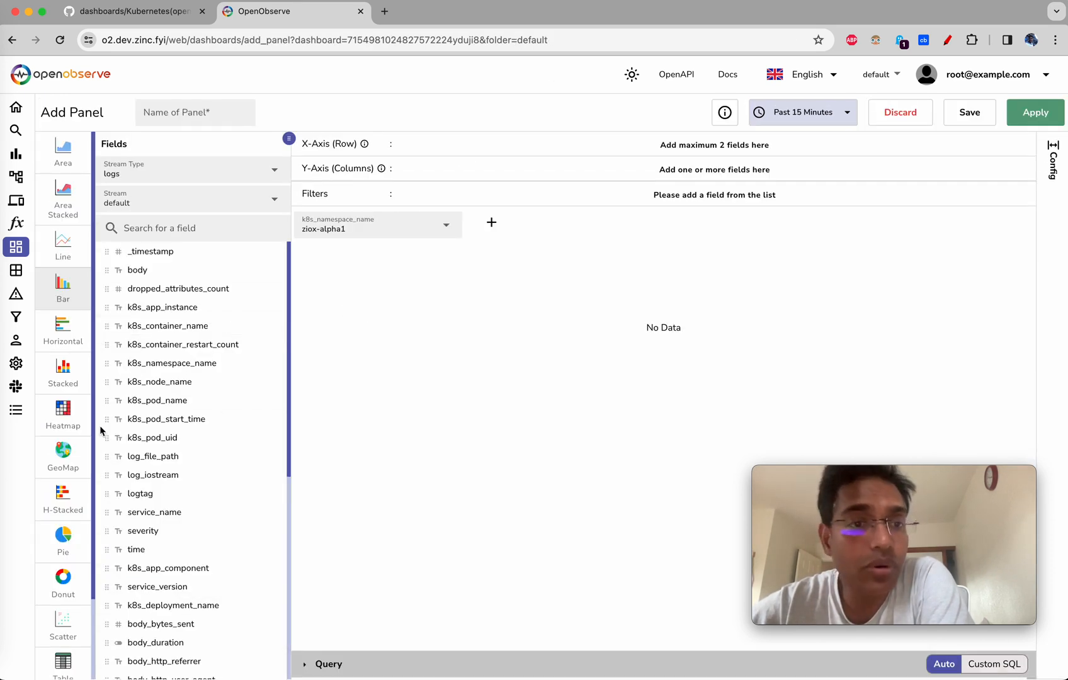
scroll(74, 396, "down", 2)
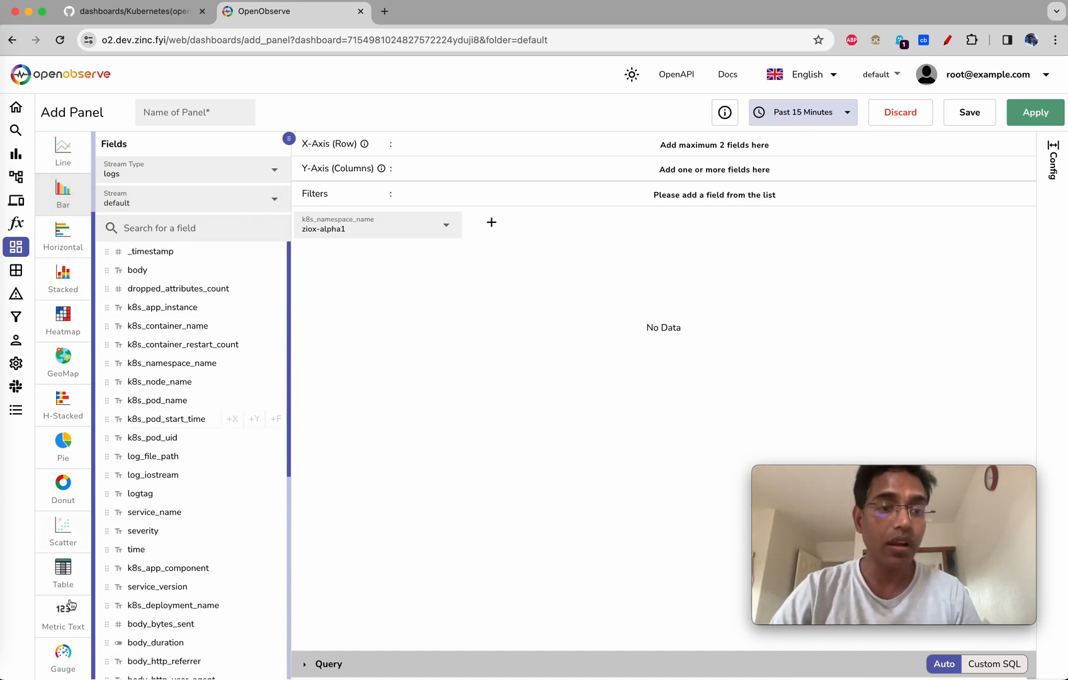
left_click(247, 222)
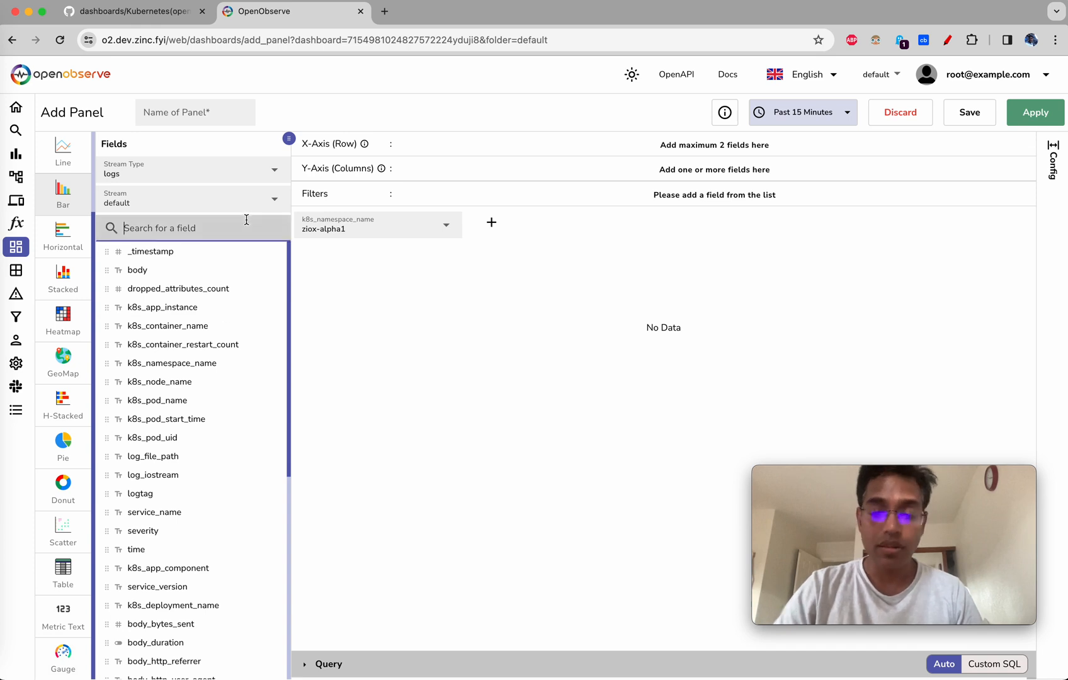
type("namse")
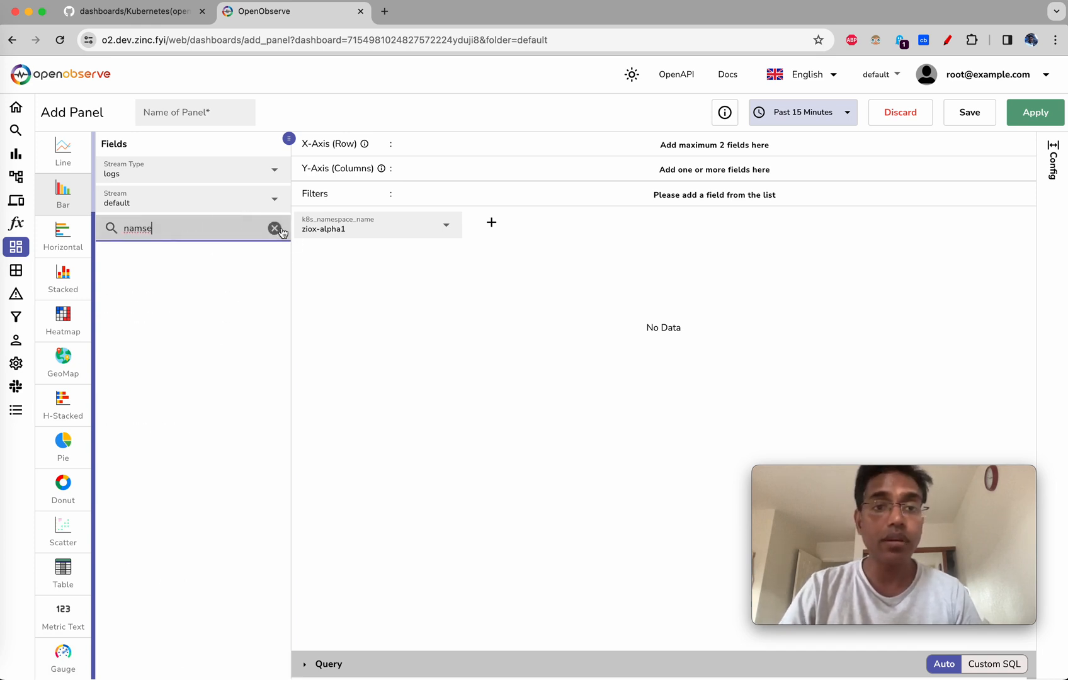
left_click(274, 228)
type("na")
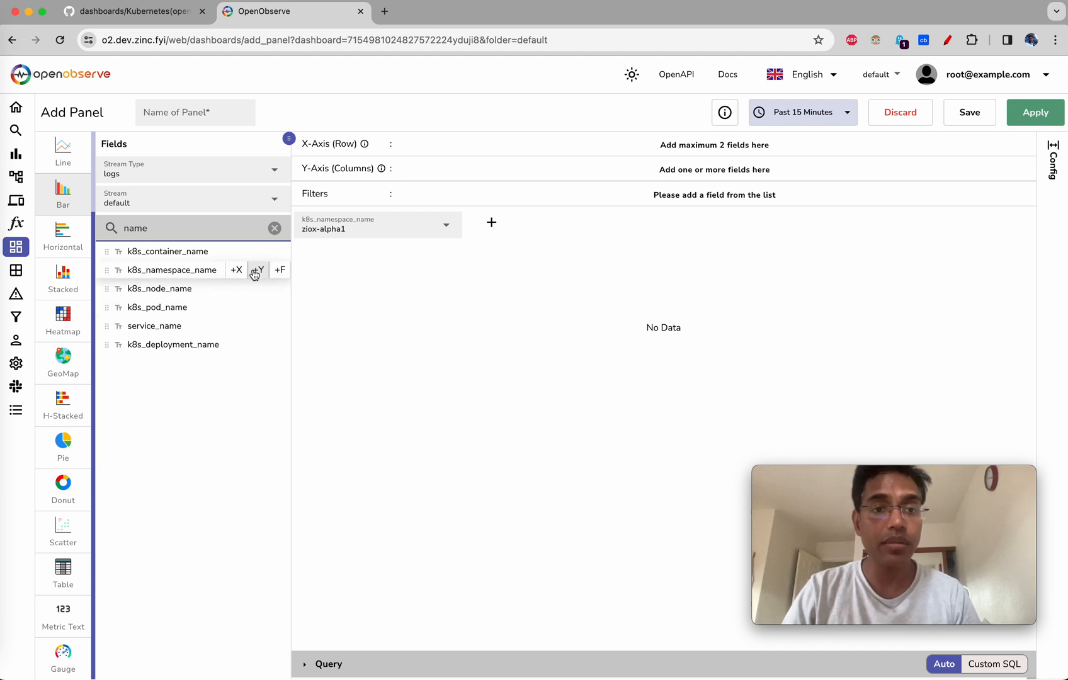
left_click(246, 272)
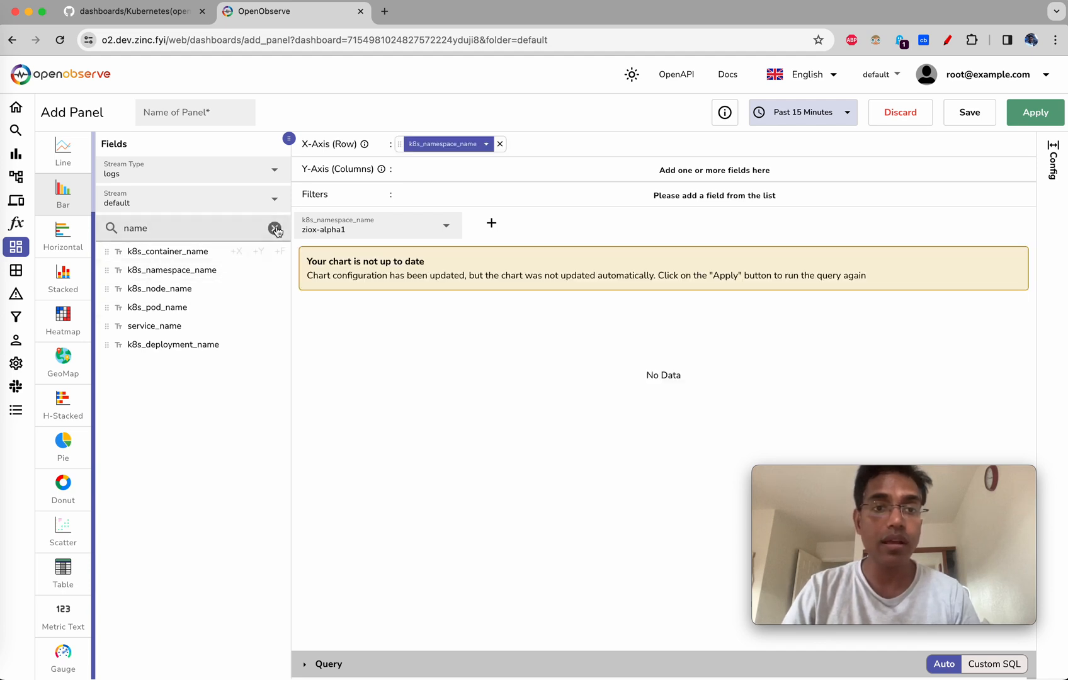
Clear the field search, add the body field's count to the Y-axis, and apply the query to the chart
left_click(274, 228)
left_click(255, 271)
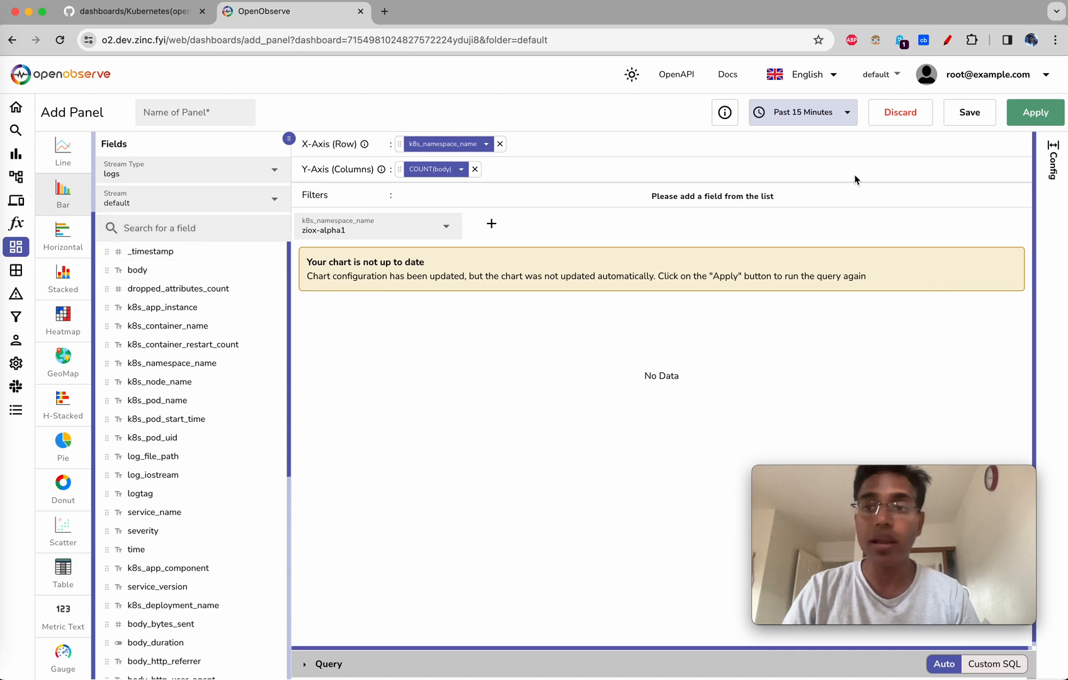
left_click(1035, 112)
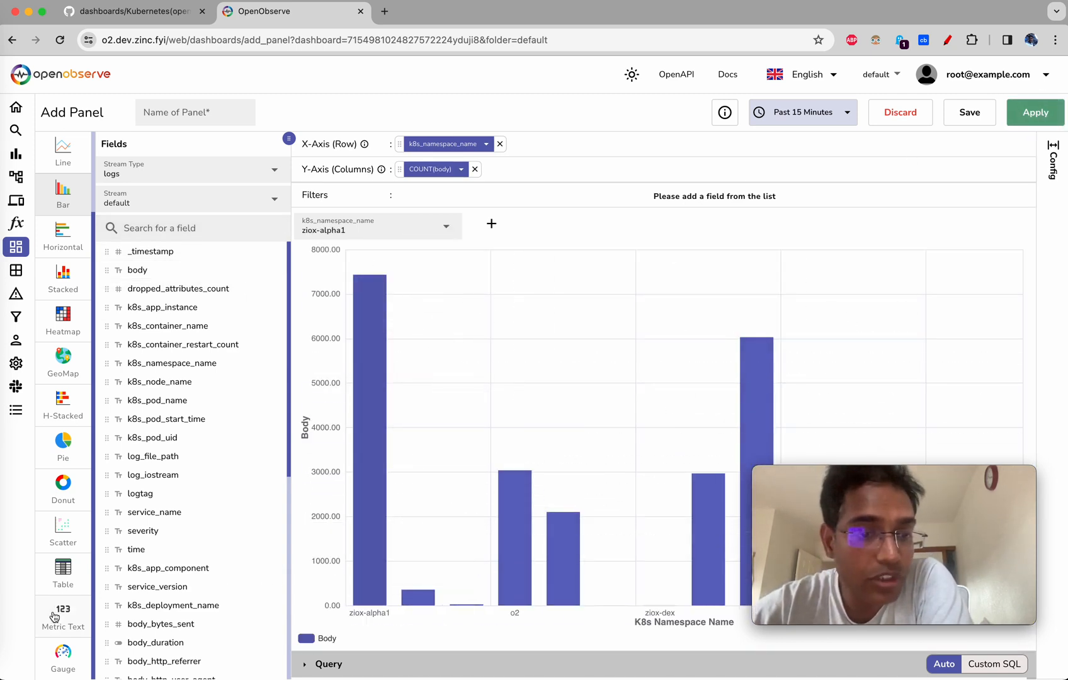
Try the Donut, Pie and Table chart types on the log count per namespace
left_click(73, 493)
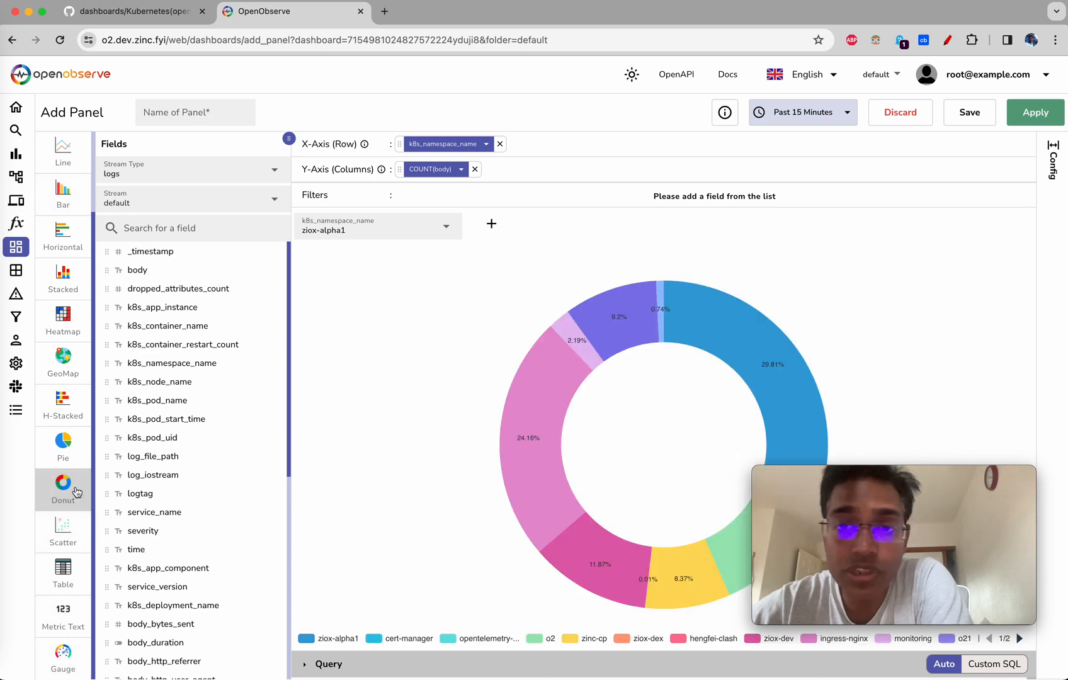
left_click(73, 451)
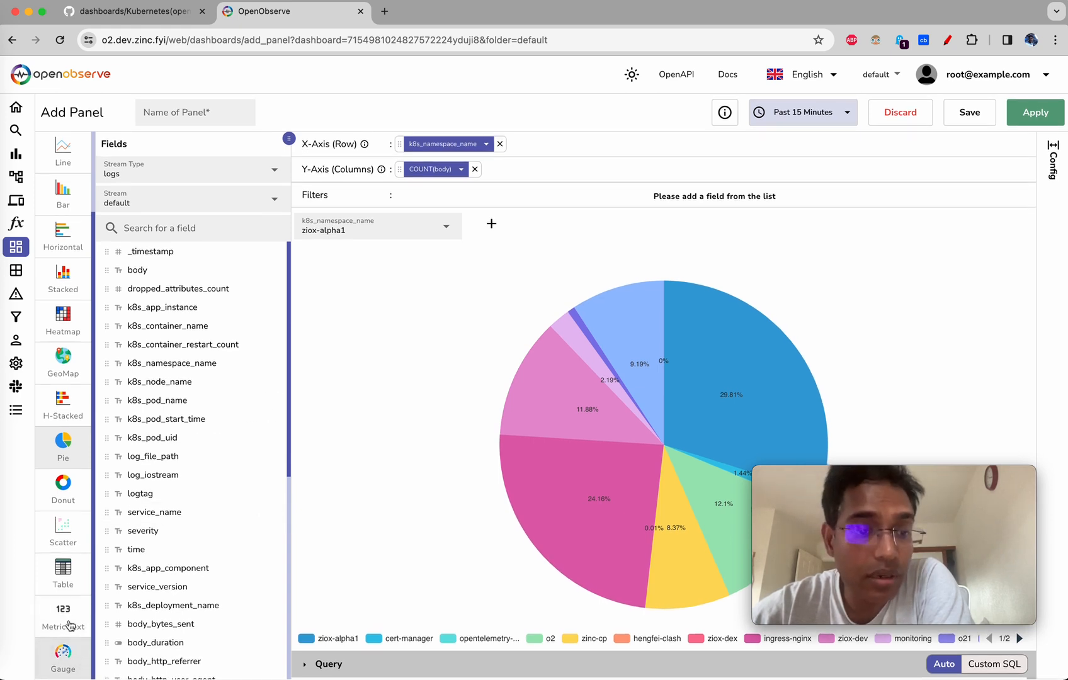
left_click(63, 568)
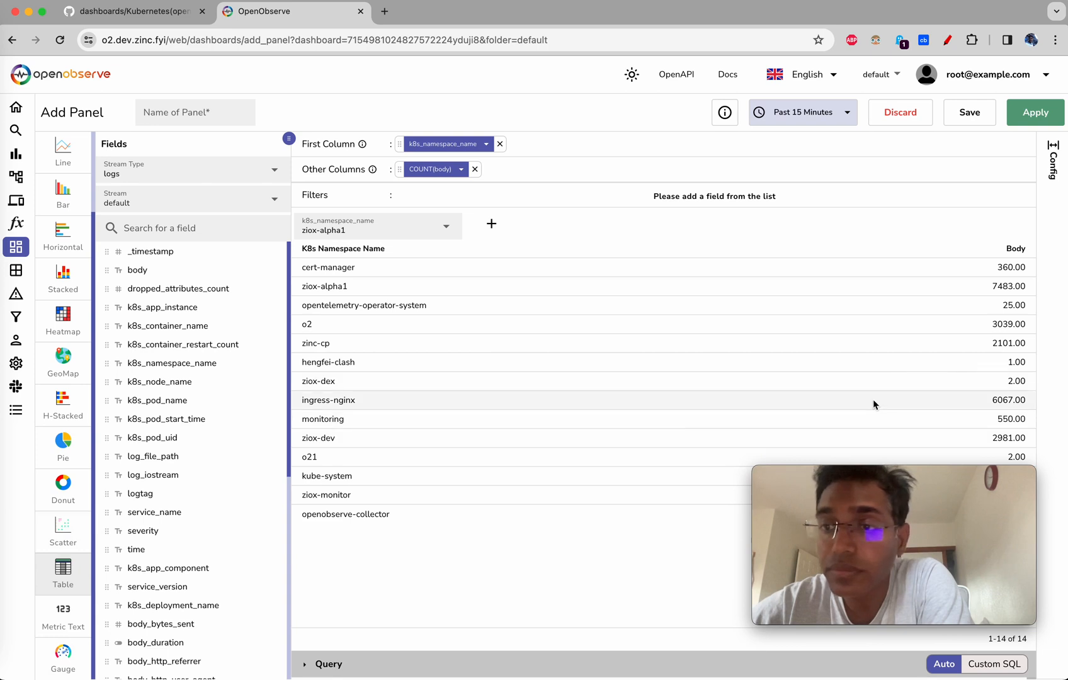
left_click_drag(953, 495, 873, 477)
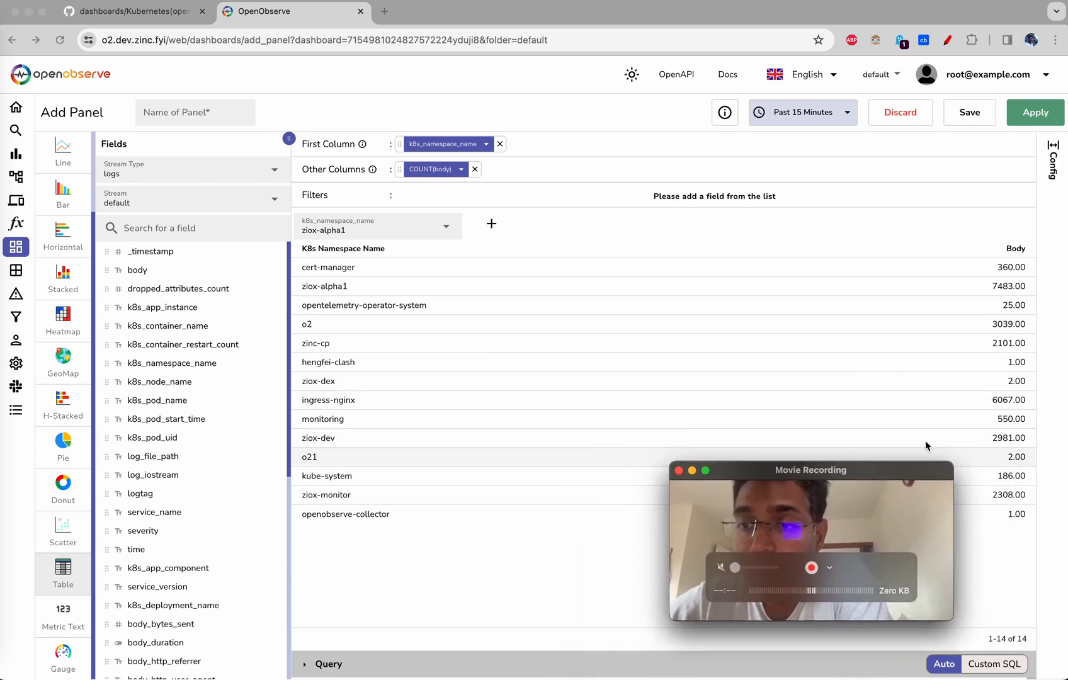
Switch the new panel's chart type to Gauge and open the panel name for editing
left_click(73, 662)
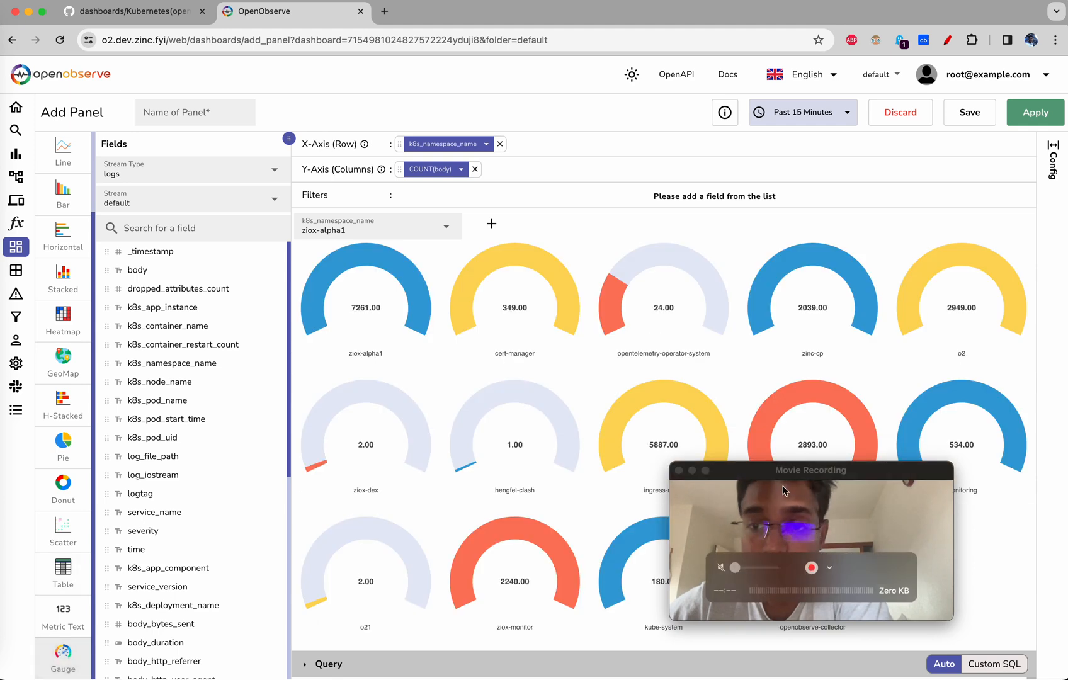
left_click_drag(784, 490, 864, 520)
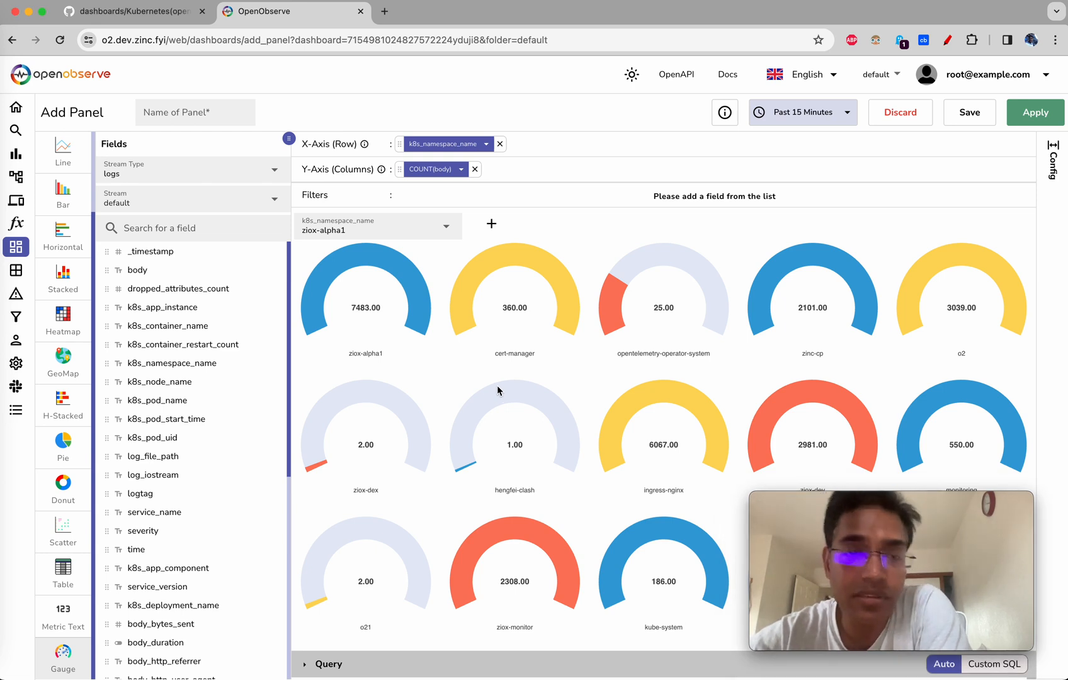
scroll(82, 253, "up", 3)
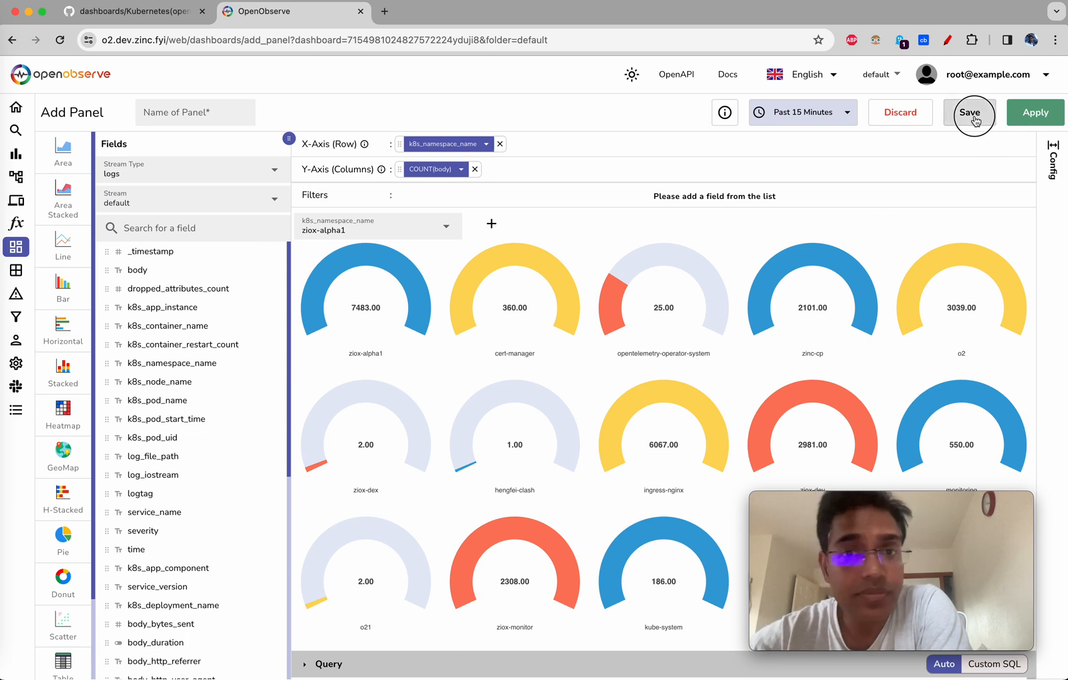
left_click(240, 120)
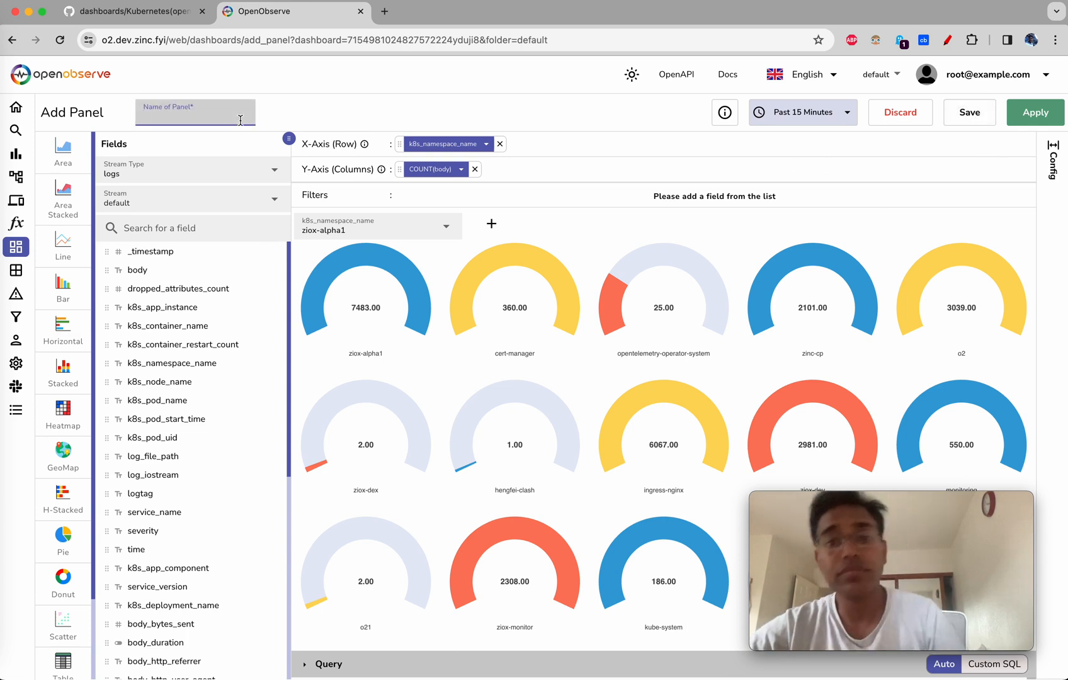